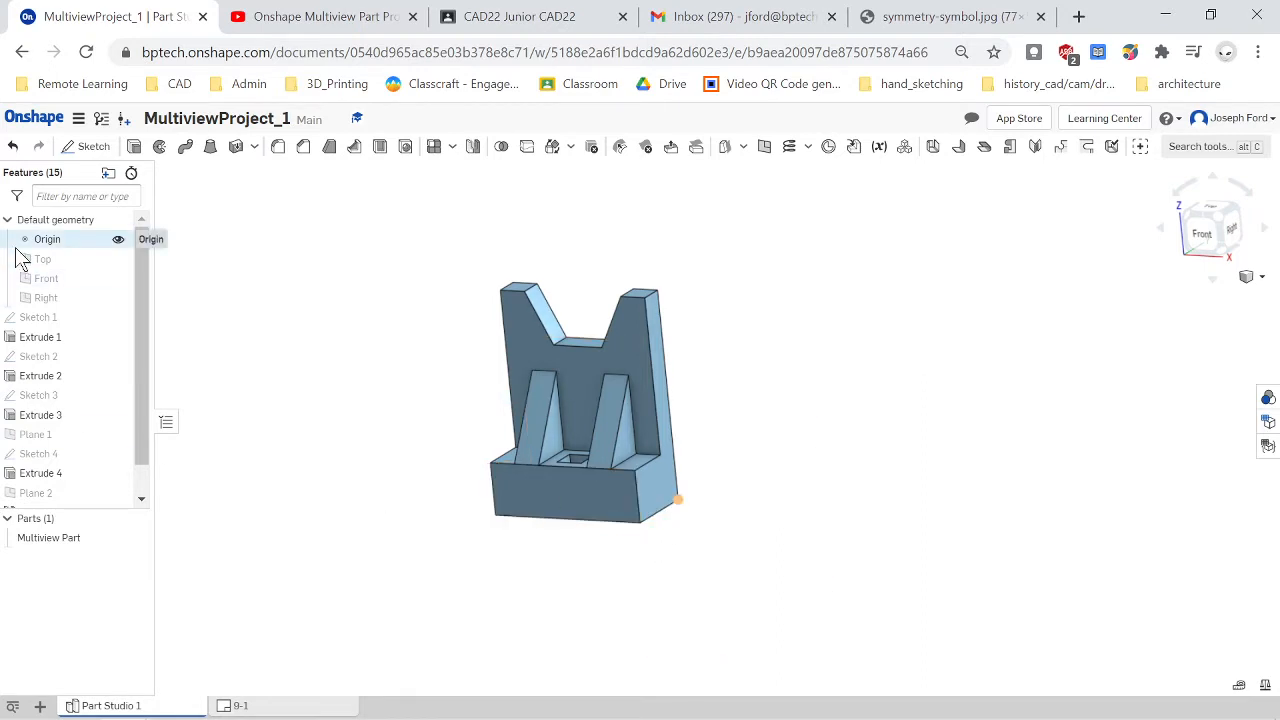
- Show and hide the reference planes of the part, and open the 9-1 drawing
key("p")
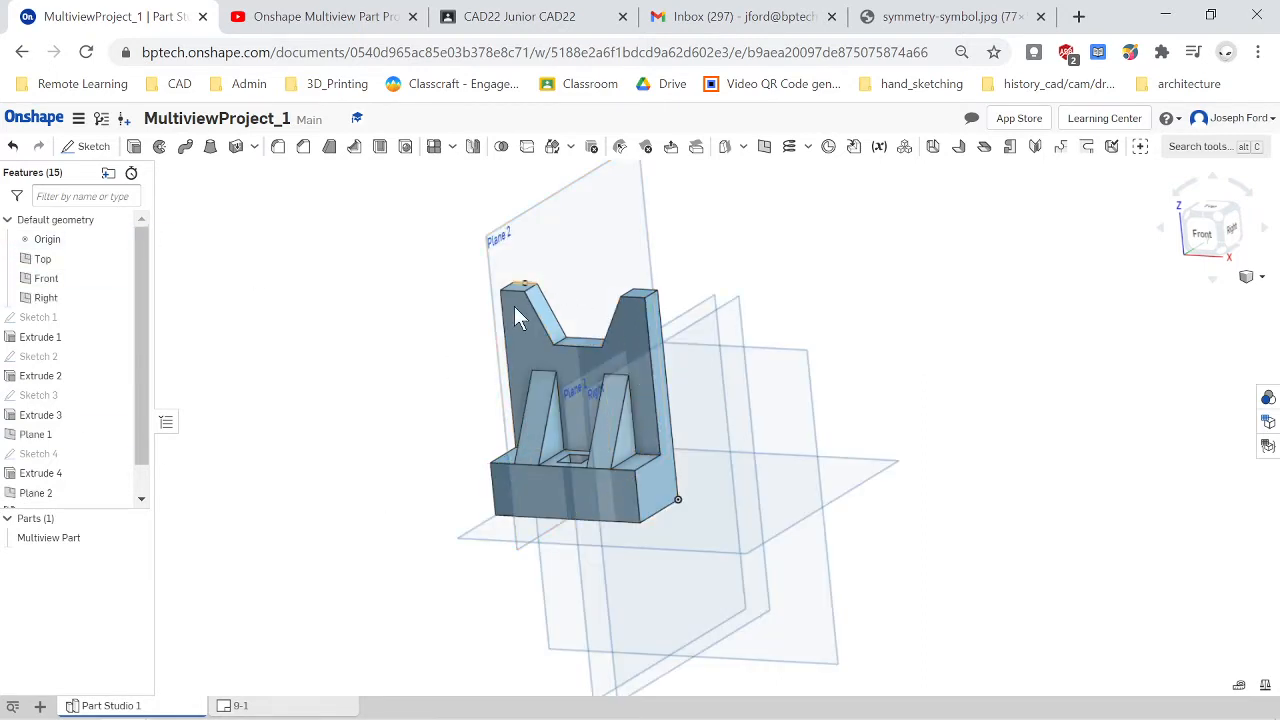
key("p")
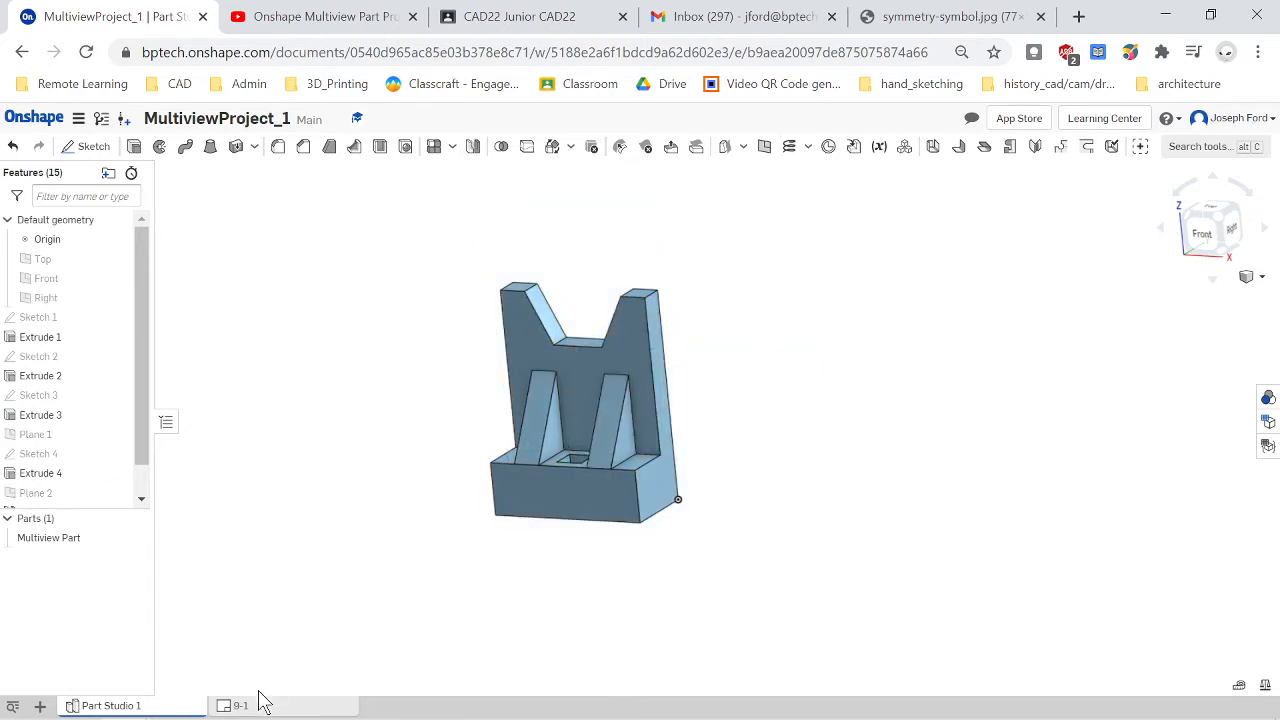
mouse_move(243, 708)
left_click(309, 714)
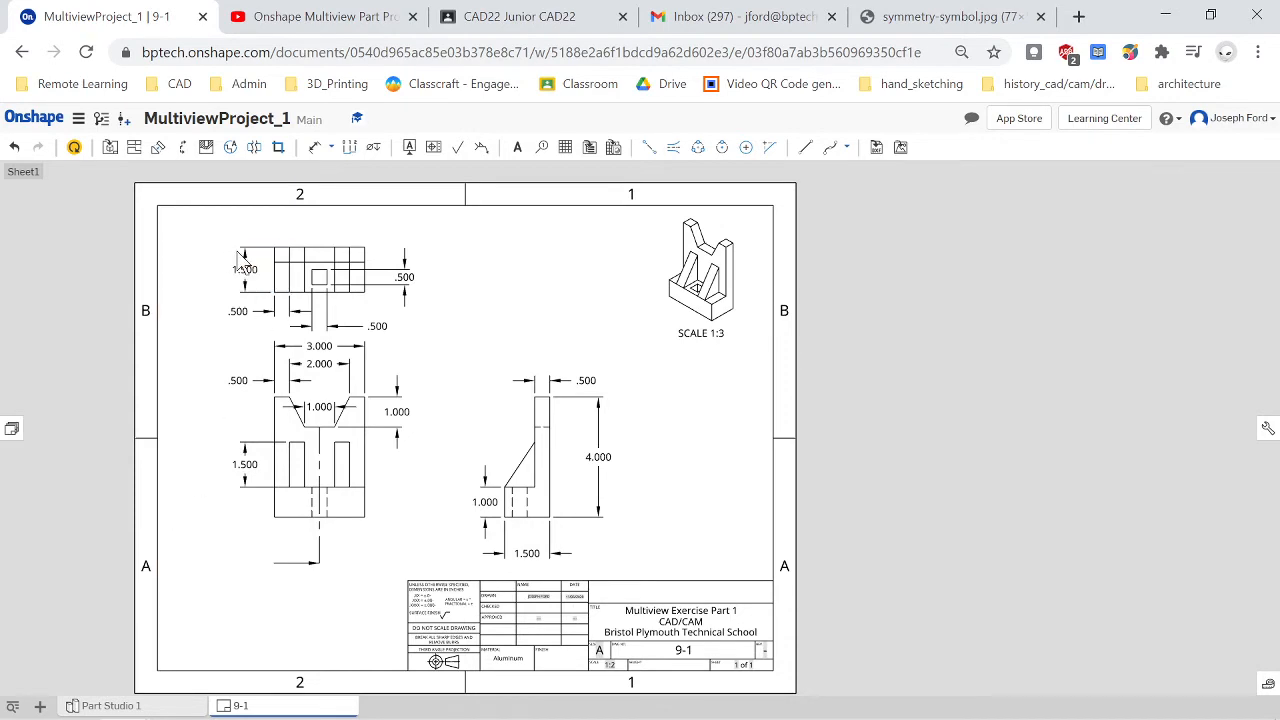
- Examine the top, front and side views with their dimensions, and check the side view's hidden-line display option
scroll(240, 258, "up", 3)
scroll(445, 493, "down", 2)
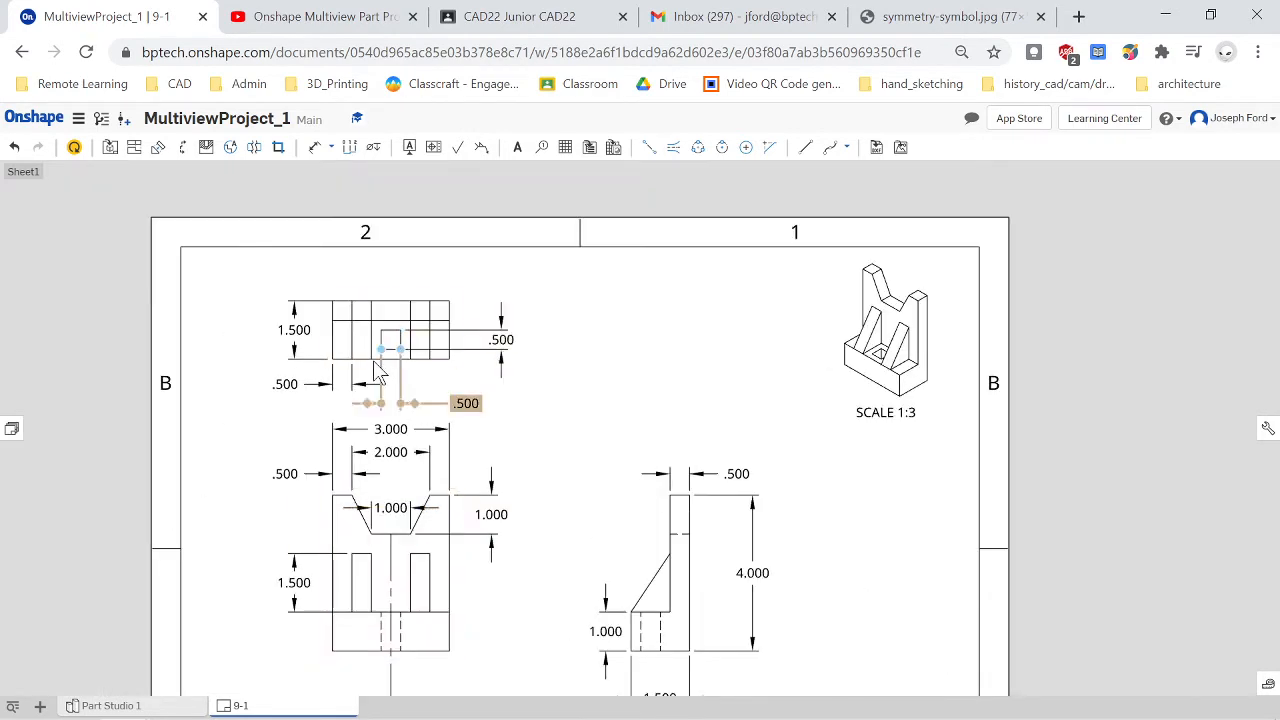
scroll(378, 372, "up", 2)
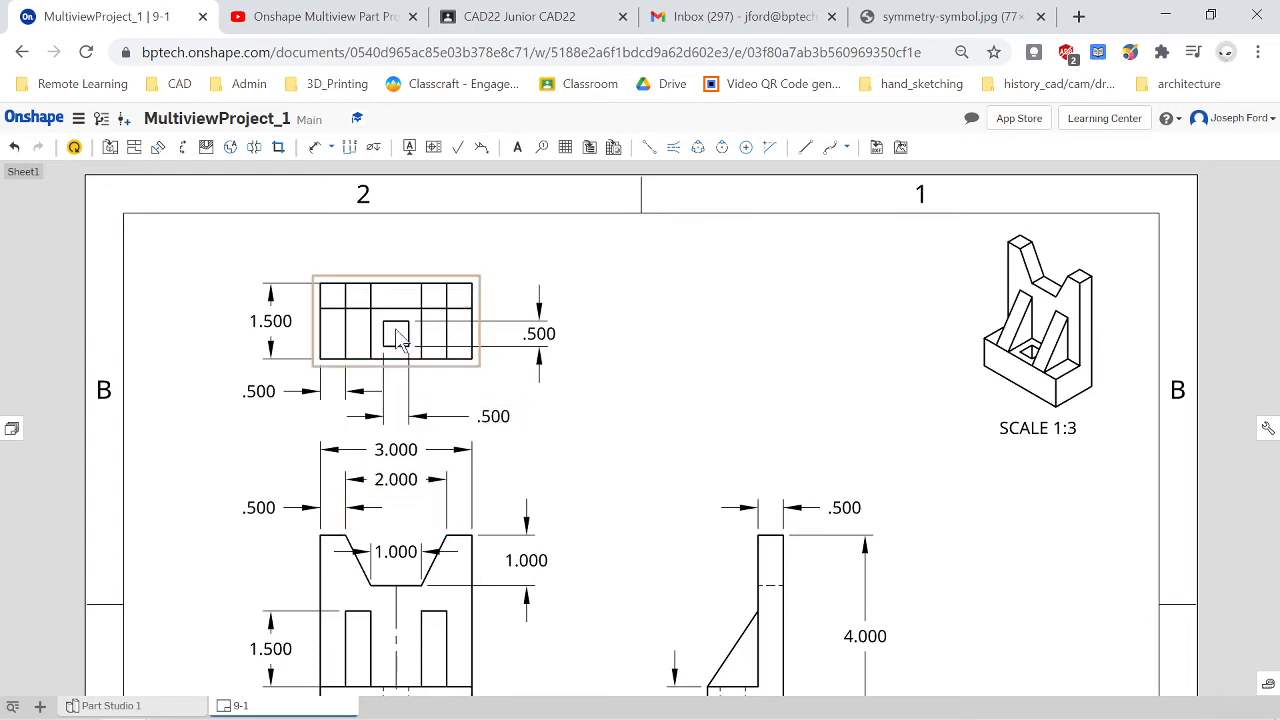
scroll(375, 638, "down", 5)
scroll(375, 640, "up", 1)
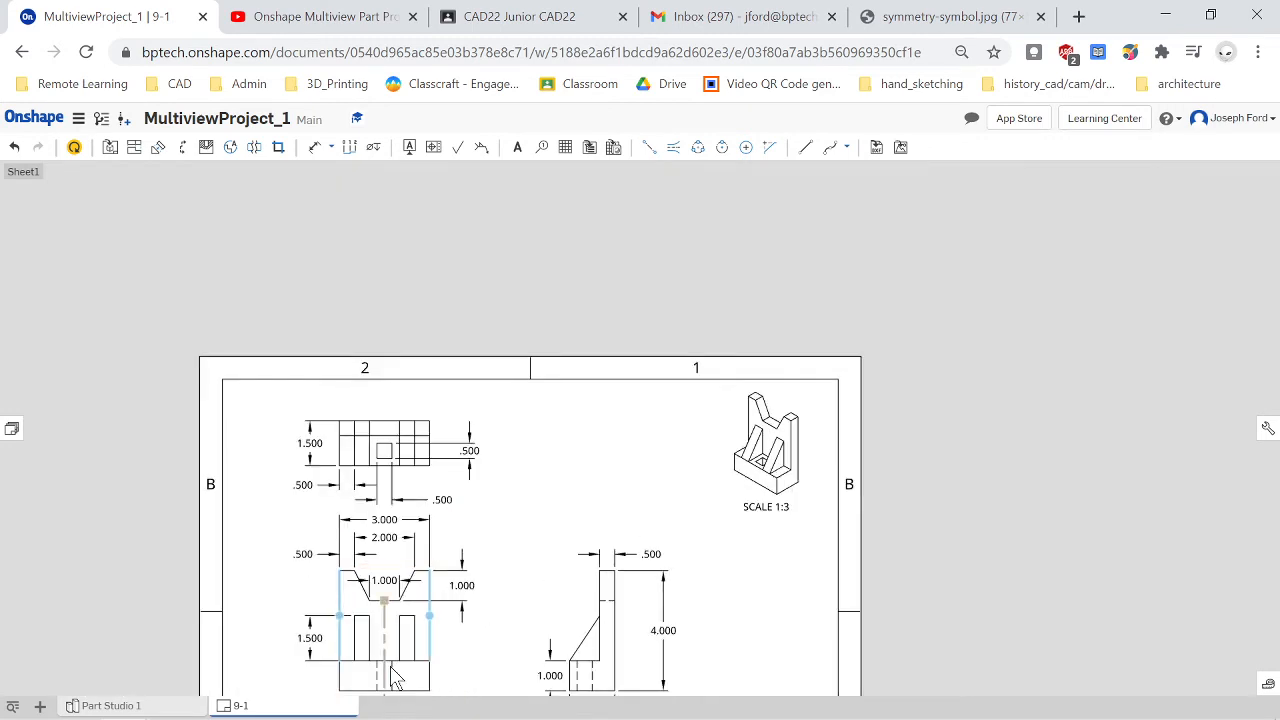
scroll(380, 680, "down", 3)
scroll(380, 694, "up", 5)
scroll(380, 694, "up", 2)
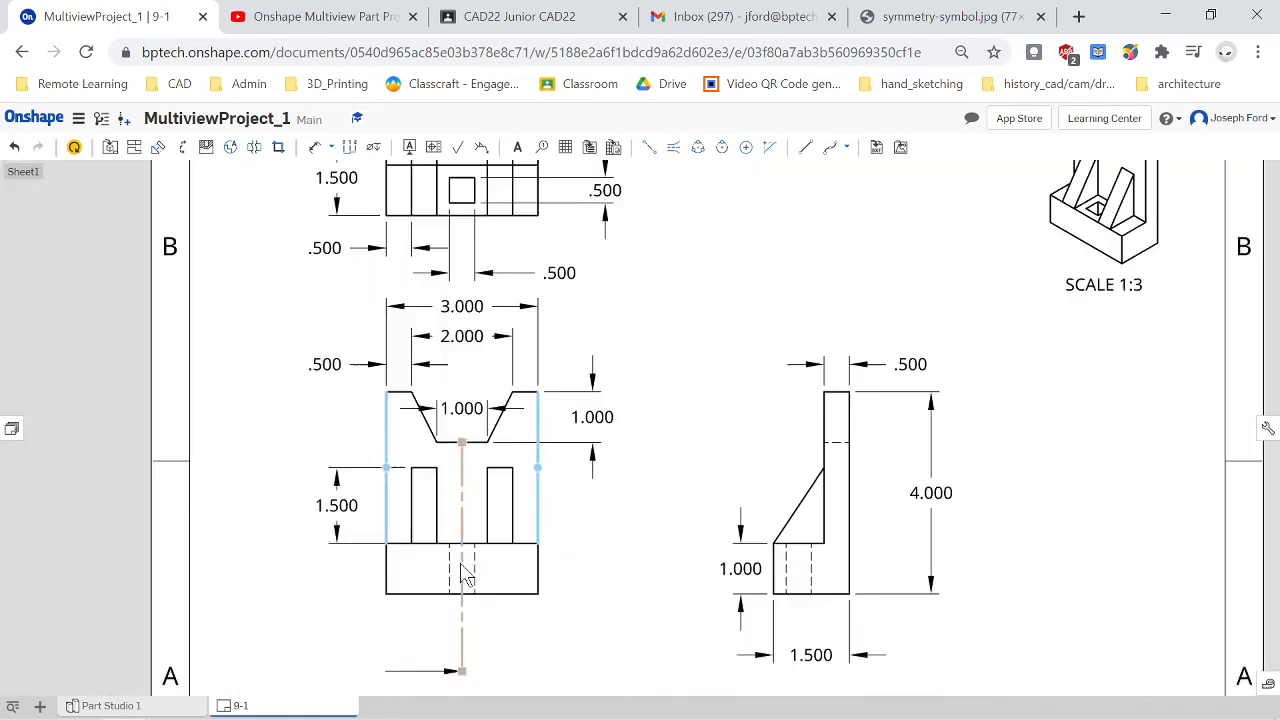
left_click(461, 306)
left_click(420, 400)
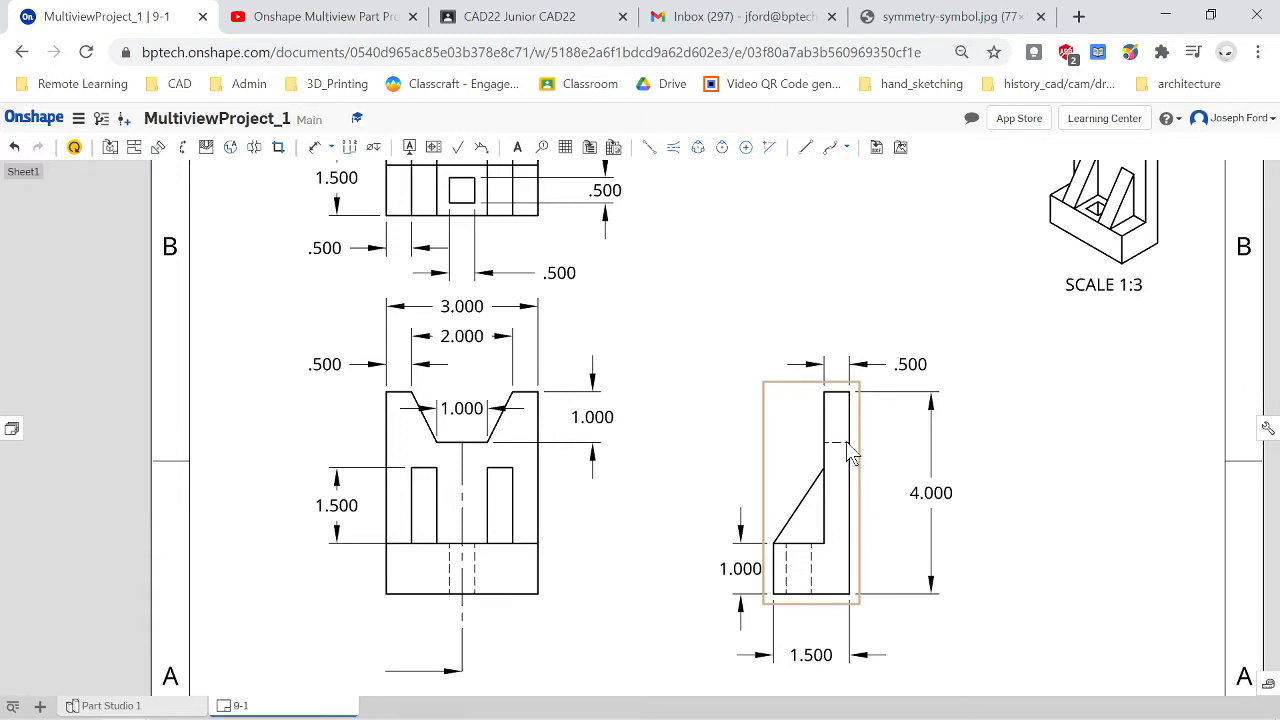
right_click(796, 478)
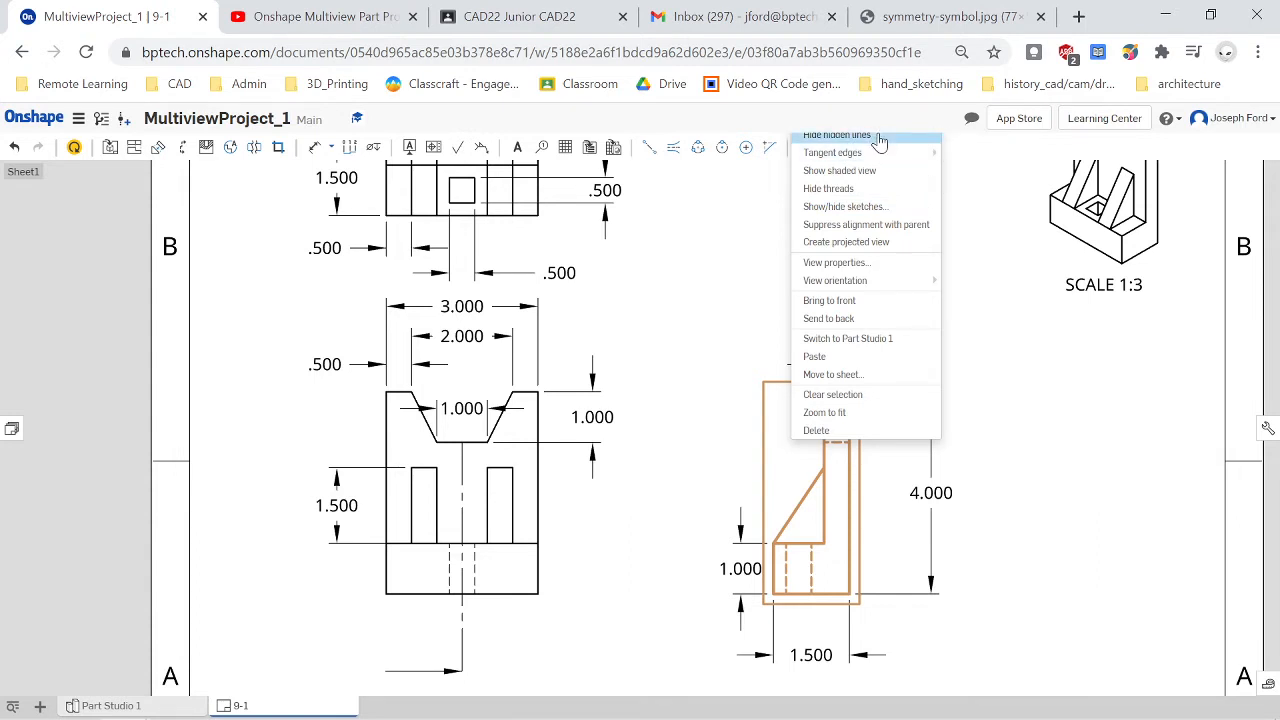
left_click(736, 337)
- Display the isometric view as a shaded view
scroll(1103, 383, "down", 4)
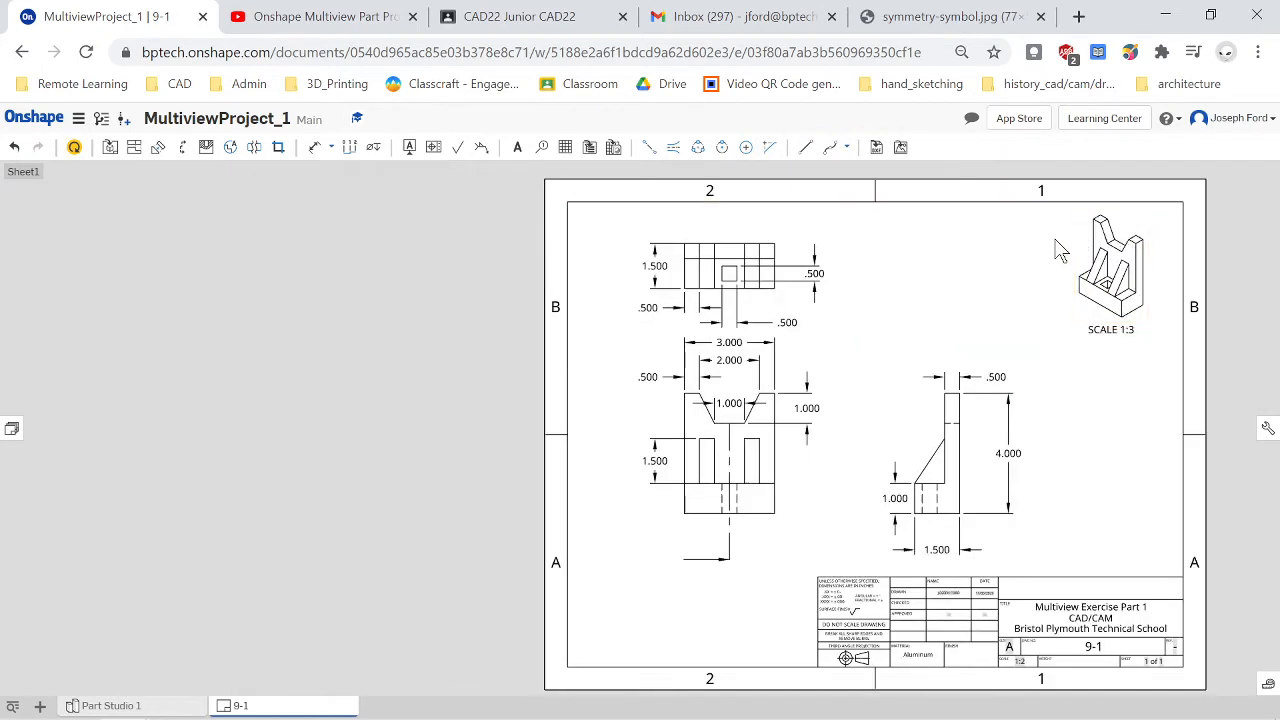
right_click(1121, 268)
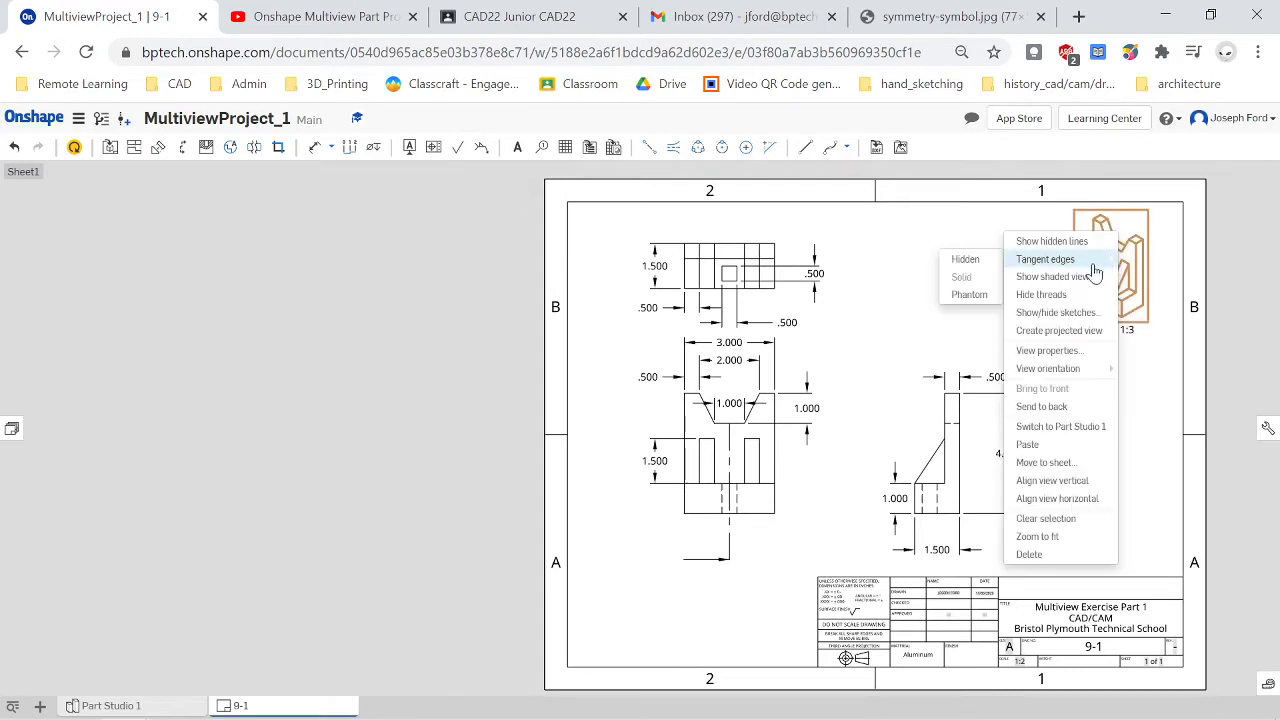
left_click(1085, 277)
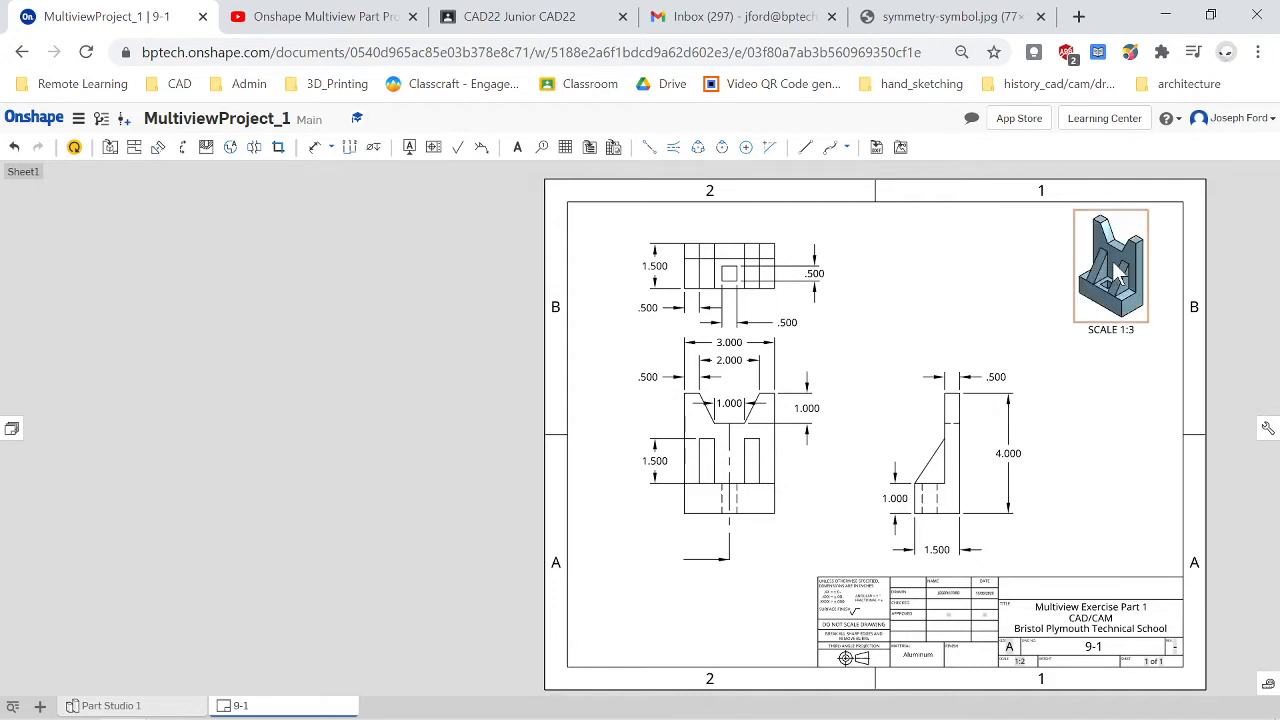
scroll(1106, 432, "up", 1)
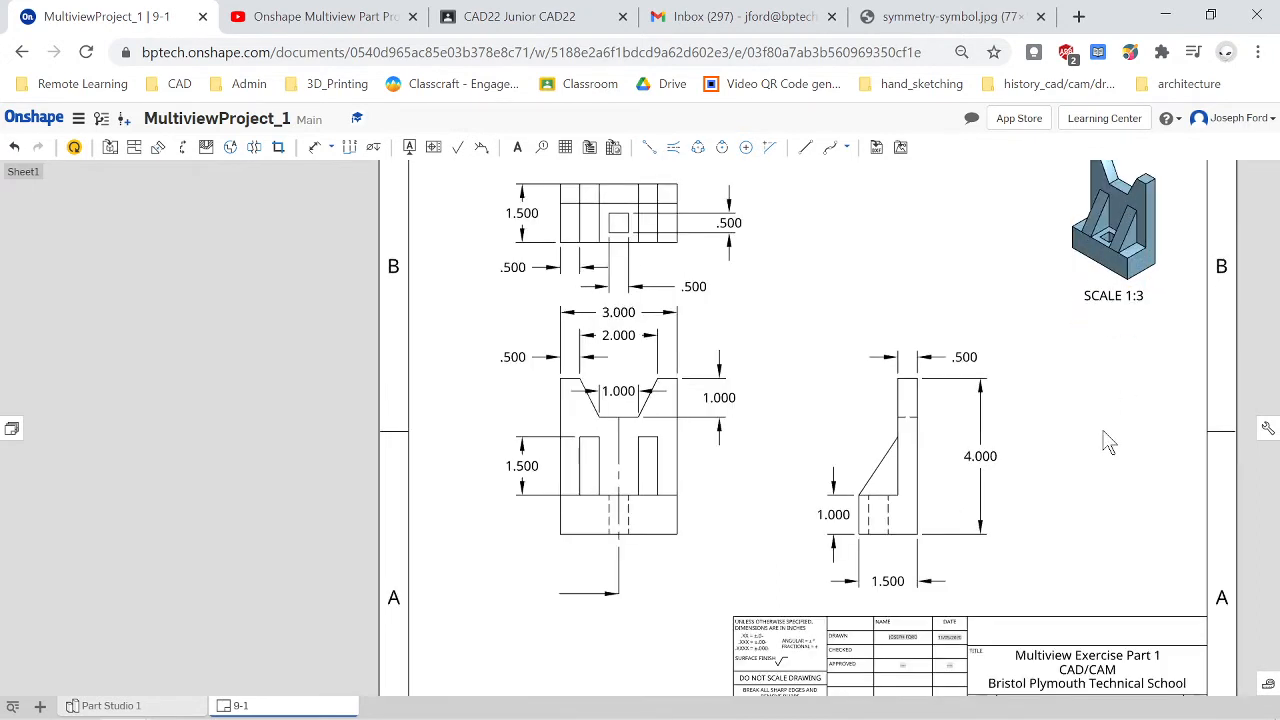
scroll(1106, 430, "down", 1)
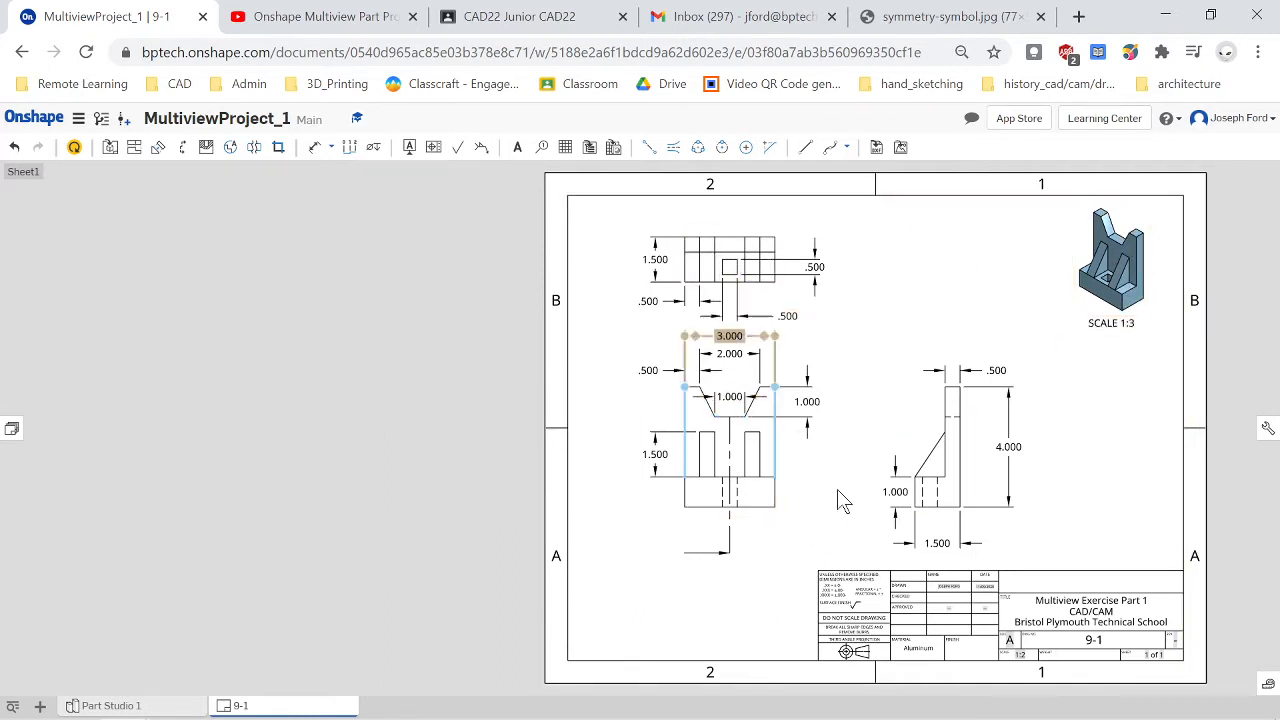
- Enter "Sym" as the text of the leader note at the lower end of the front view's centerline
scroll(845, 520, "up", 1)
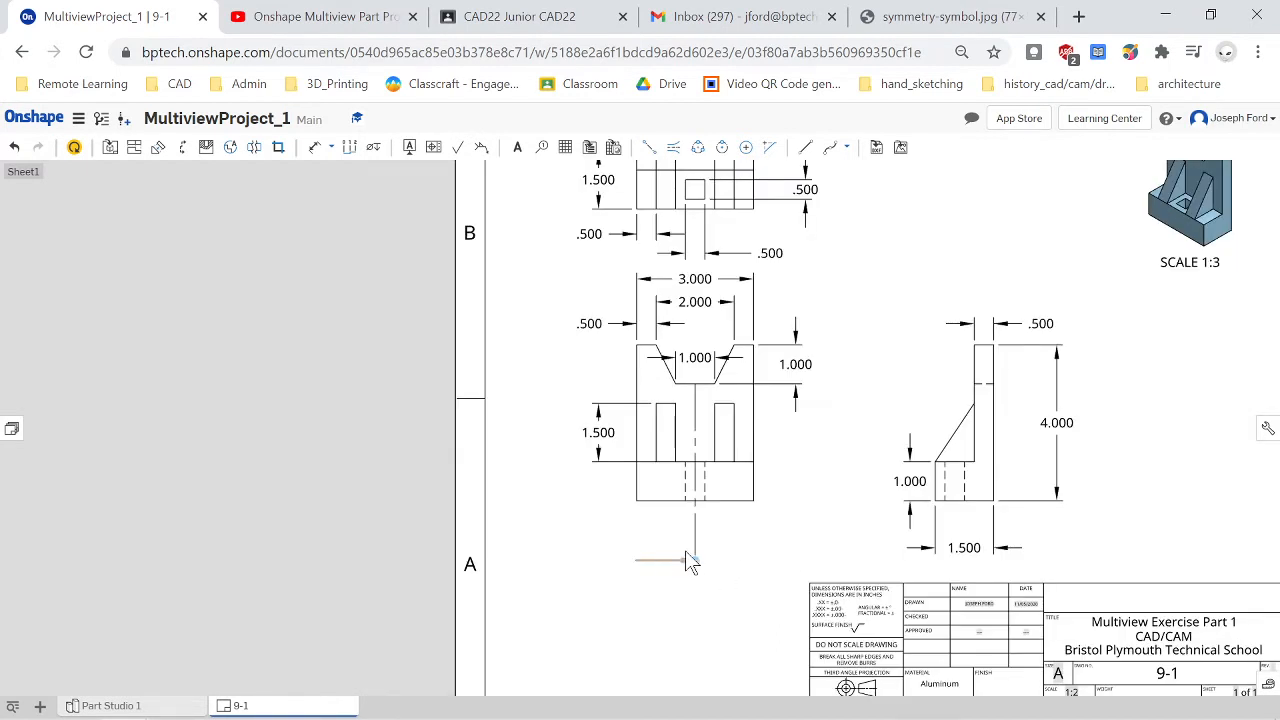
scroll(692, 561, "up", 1)
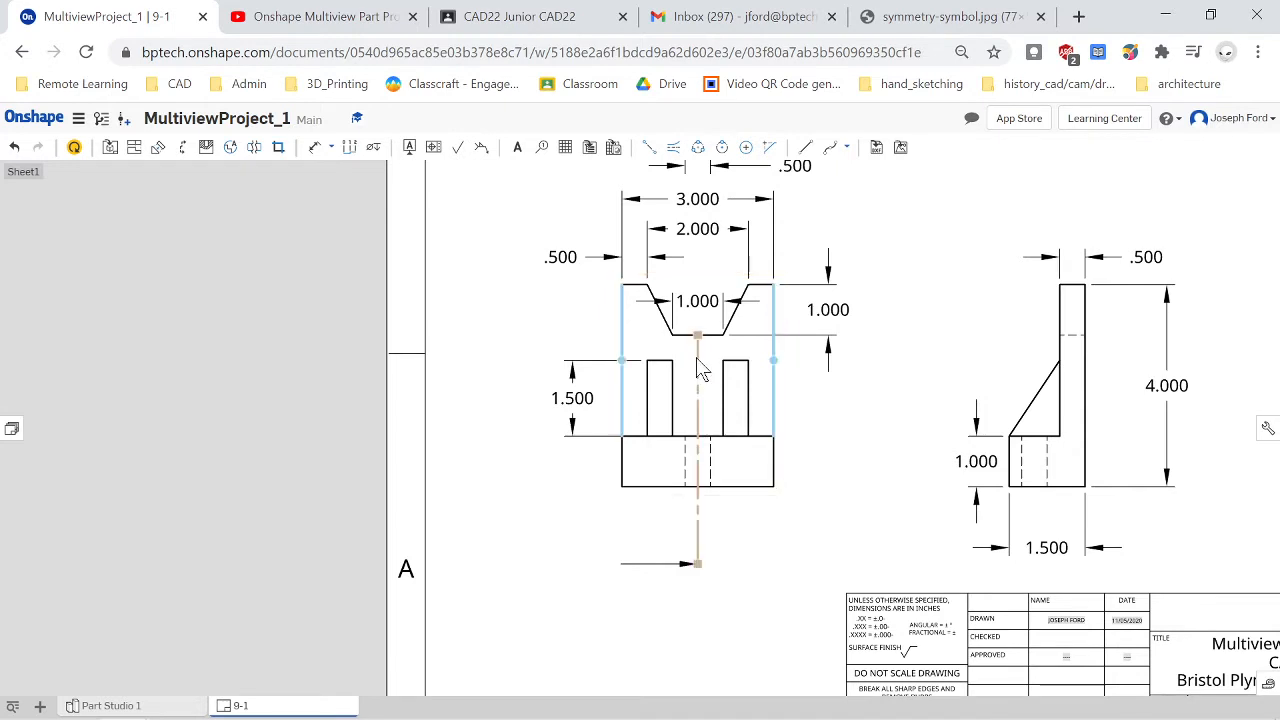
left_click(610, 566)
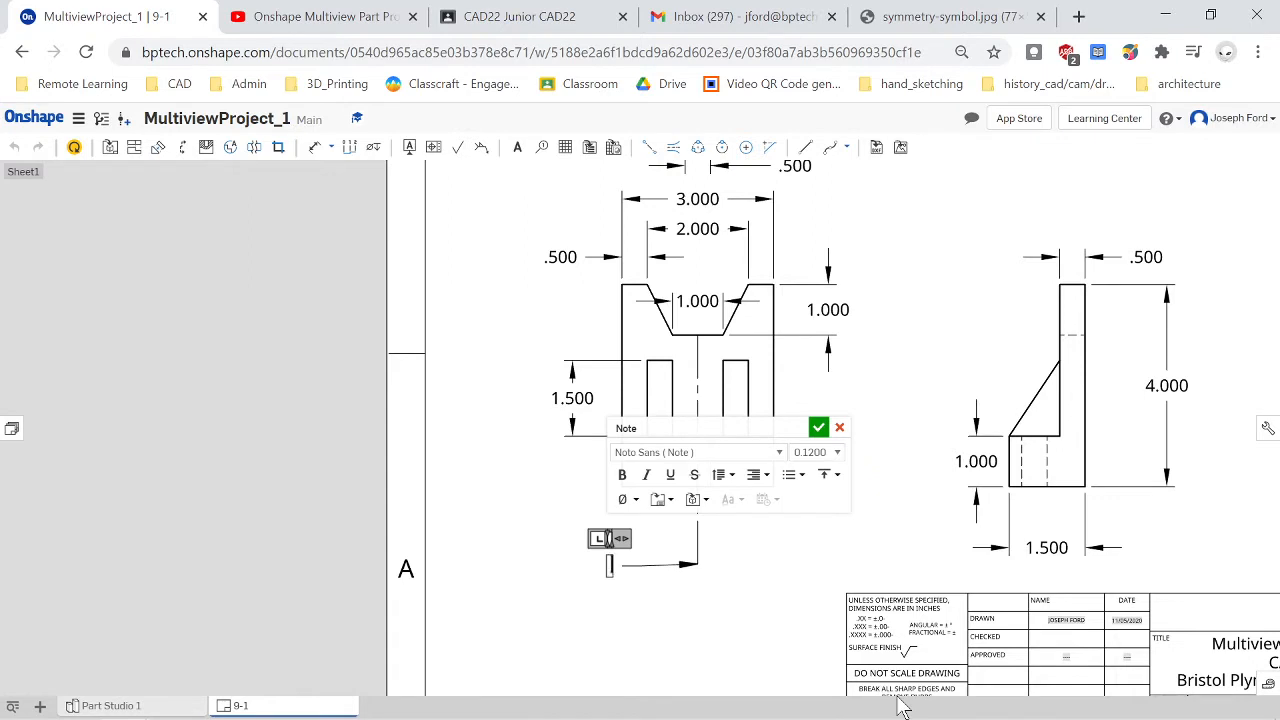
type("Sym")
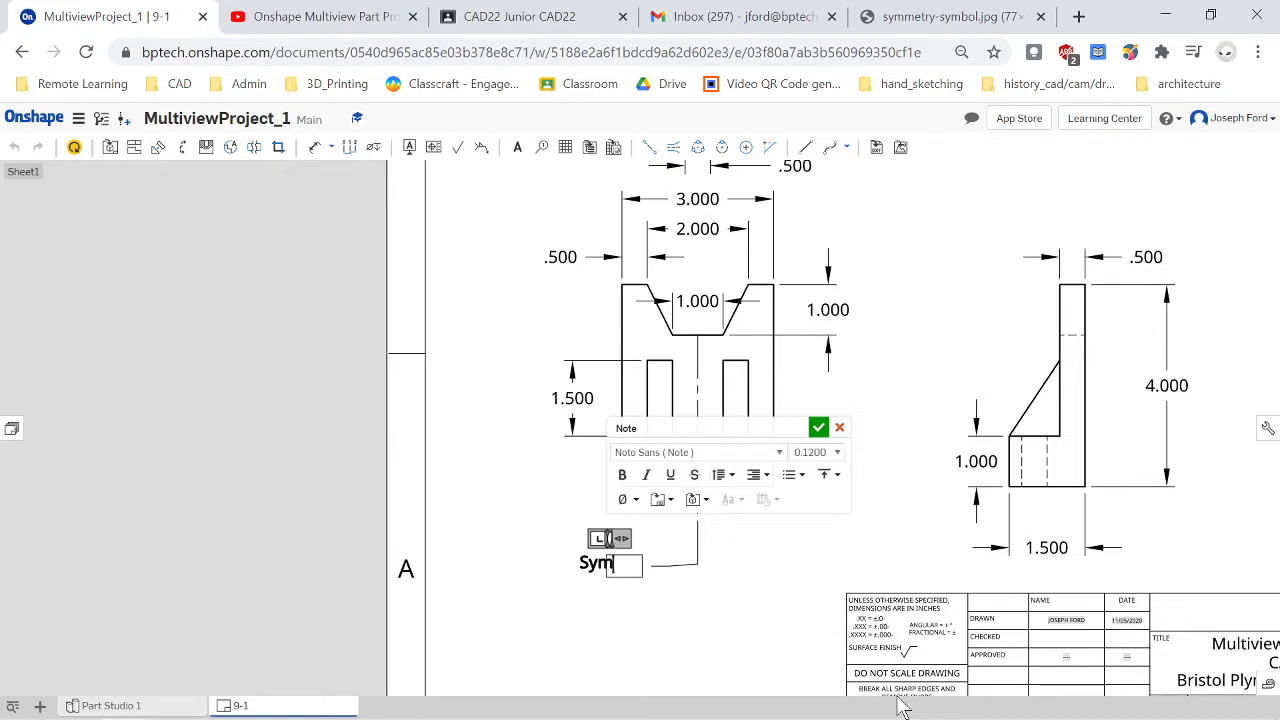
left_click(684, 610)
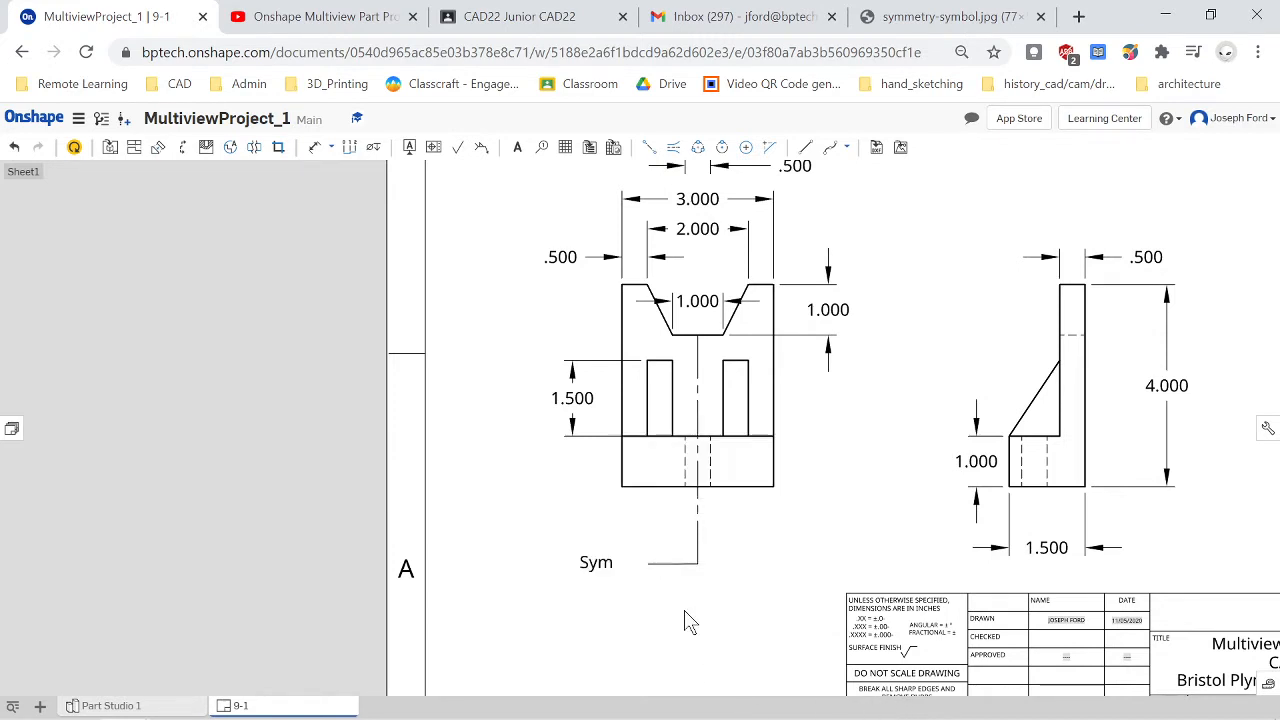
left_click(660, 564)
left_click(697, 566)
left_click(725, 602)
scroll(720, 600, "down", 2)
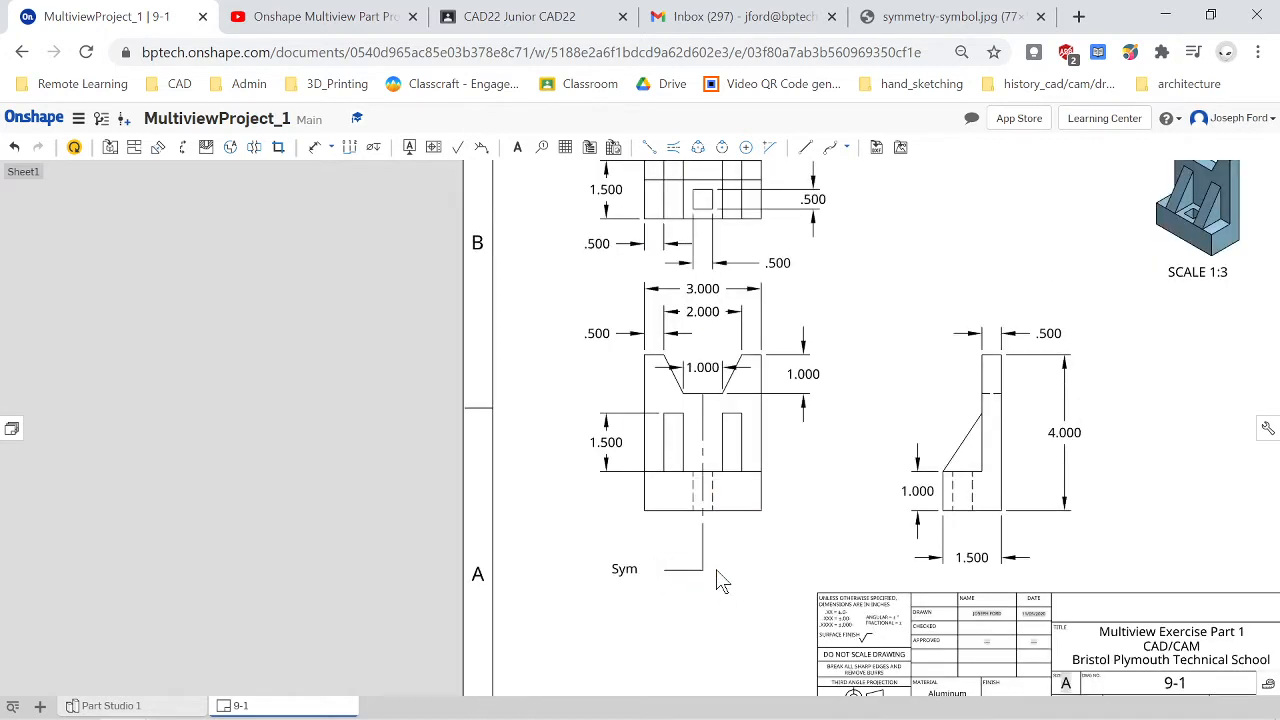
left_click(704, 539)
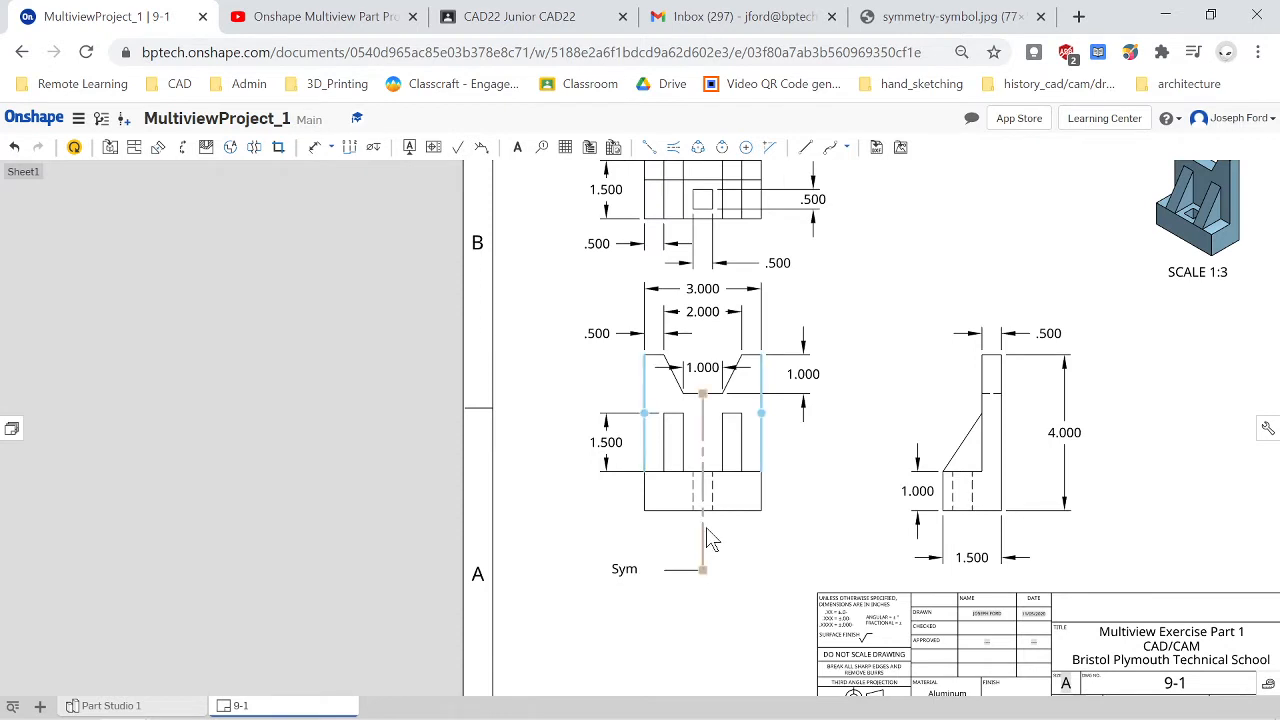
left_click(675, 148)
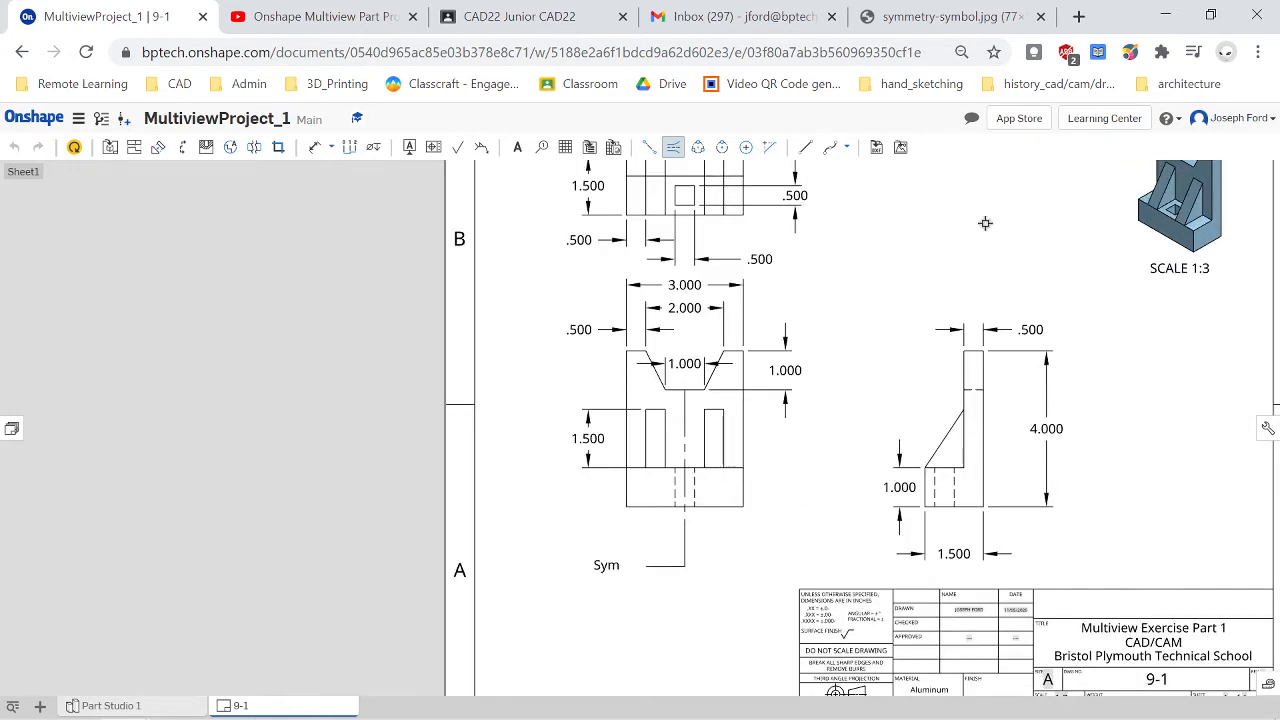
scroll(986, 223, "down", 2)
scroll(951, 226, "up", 1)
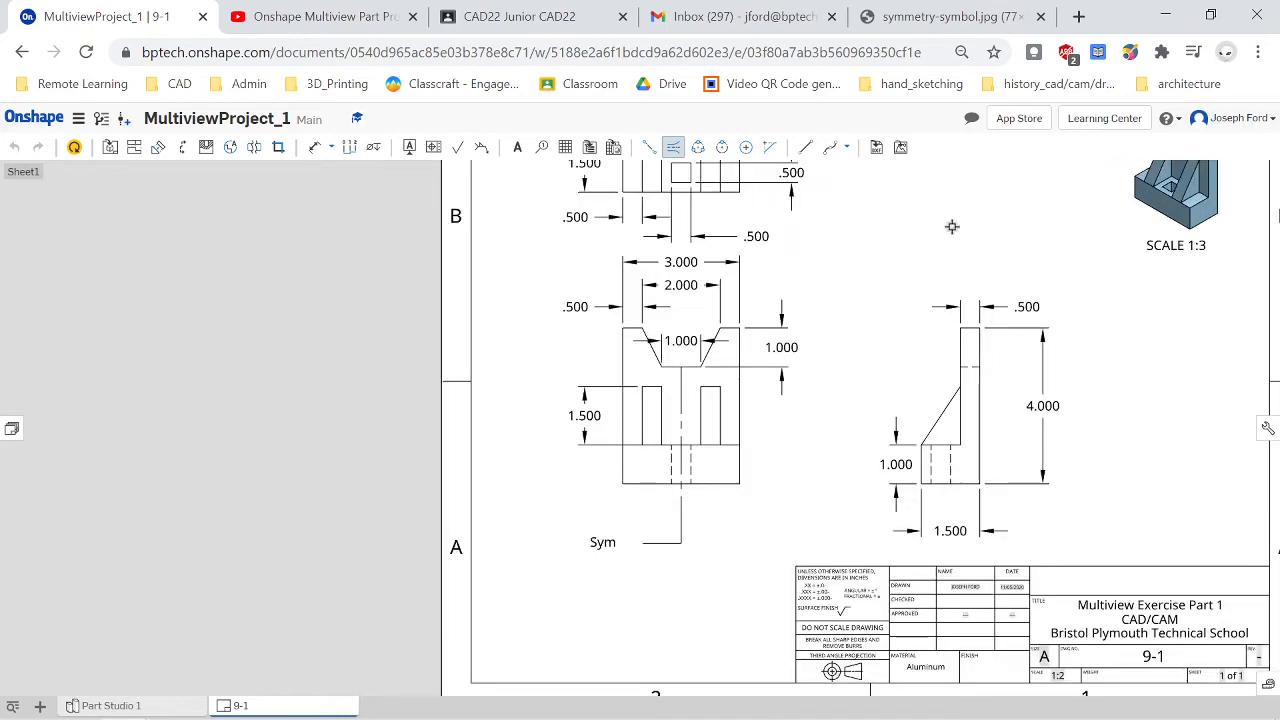
scroll(880, 265, "up", 1)
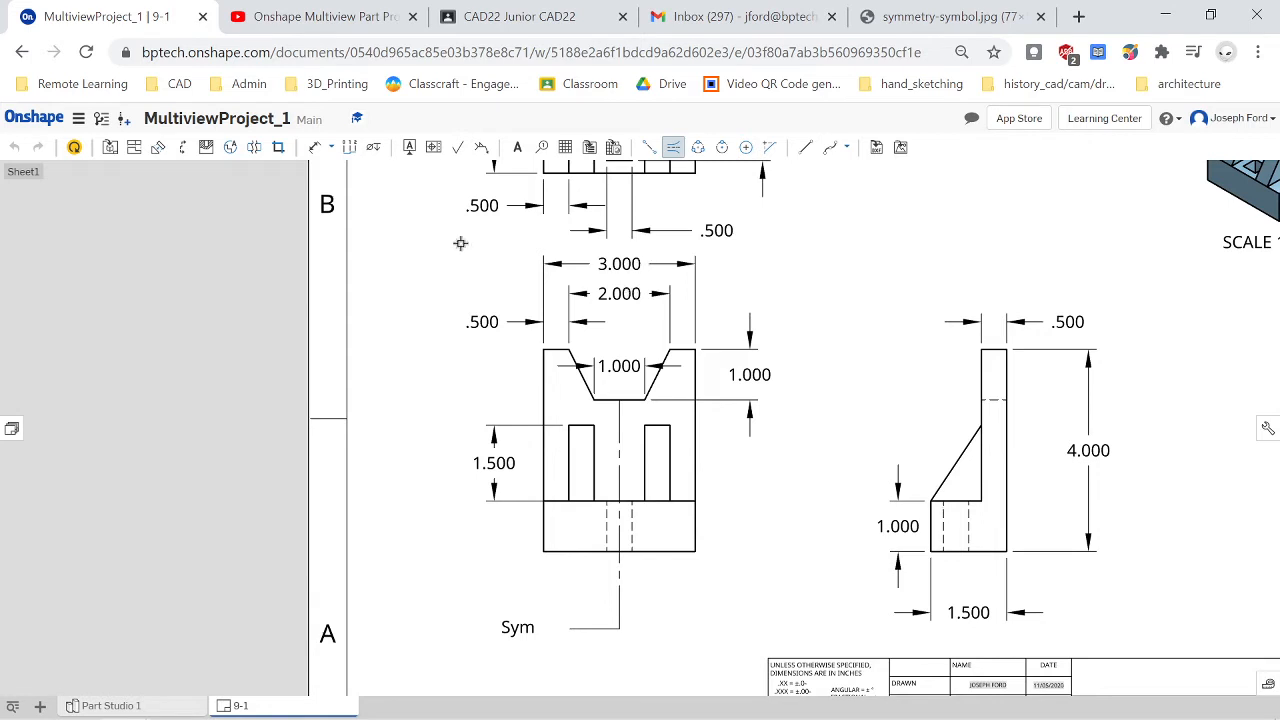
left_click(675, 150)
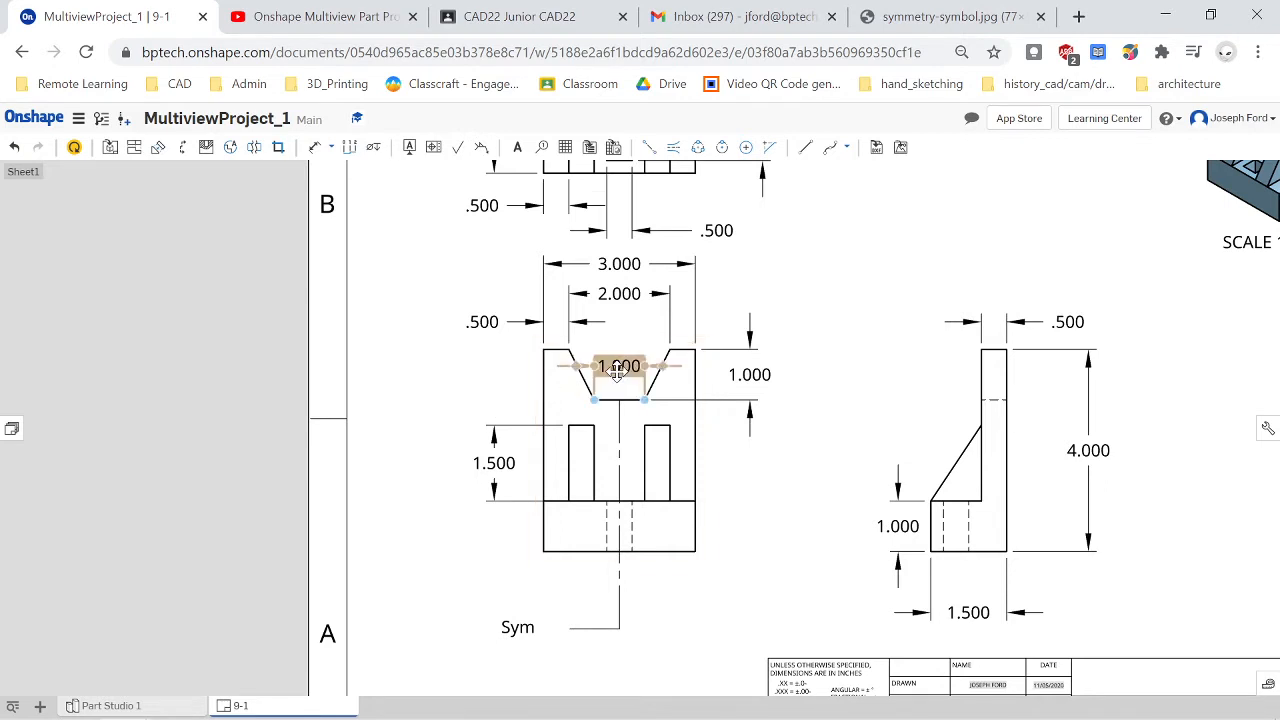
- Move the front view's 1.000 notch-width dimension up, just above the part and below the 2.000 dimension
left_click_drag(620, 368, 620, 349)
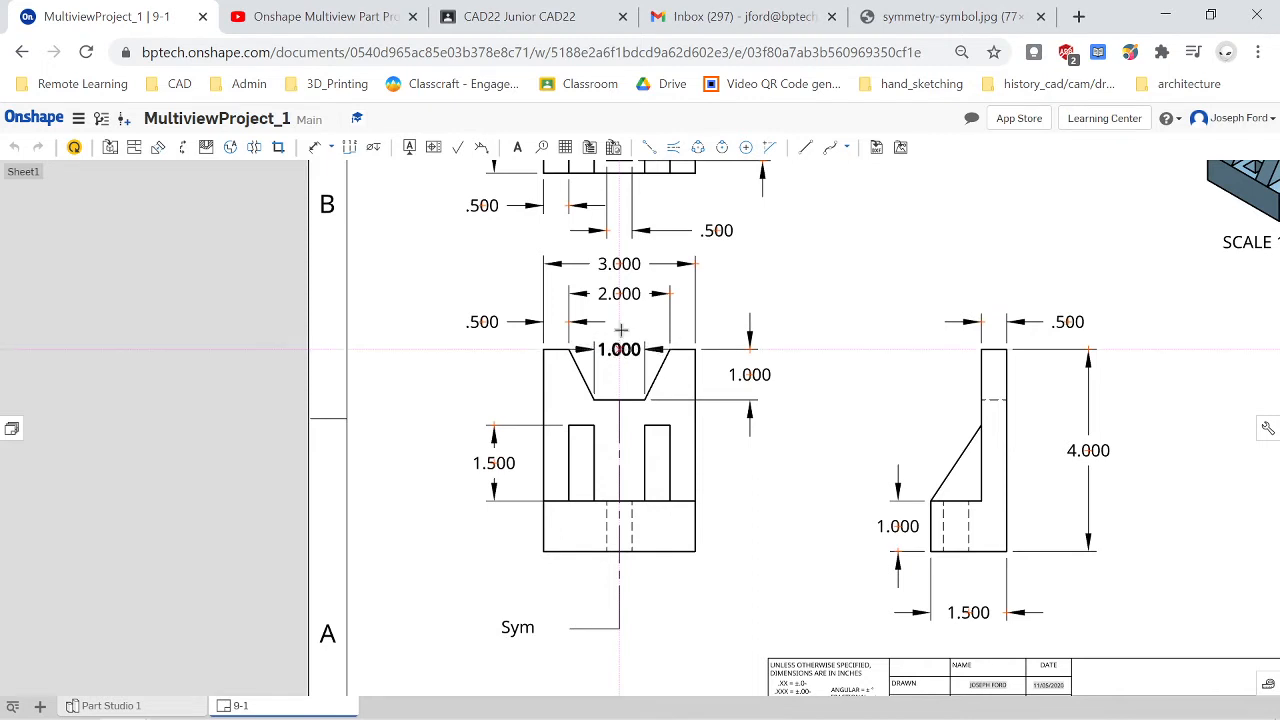
left_click_drag(621, 371, 620, 368)
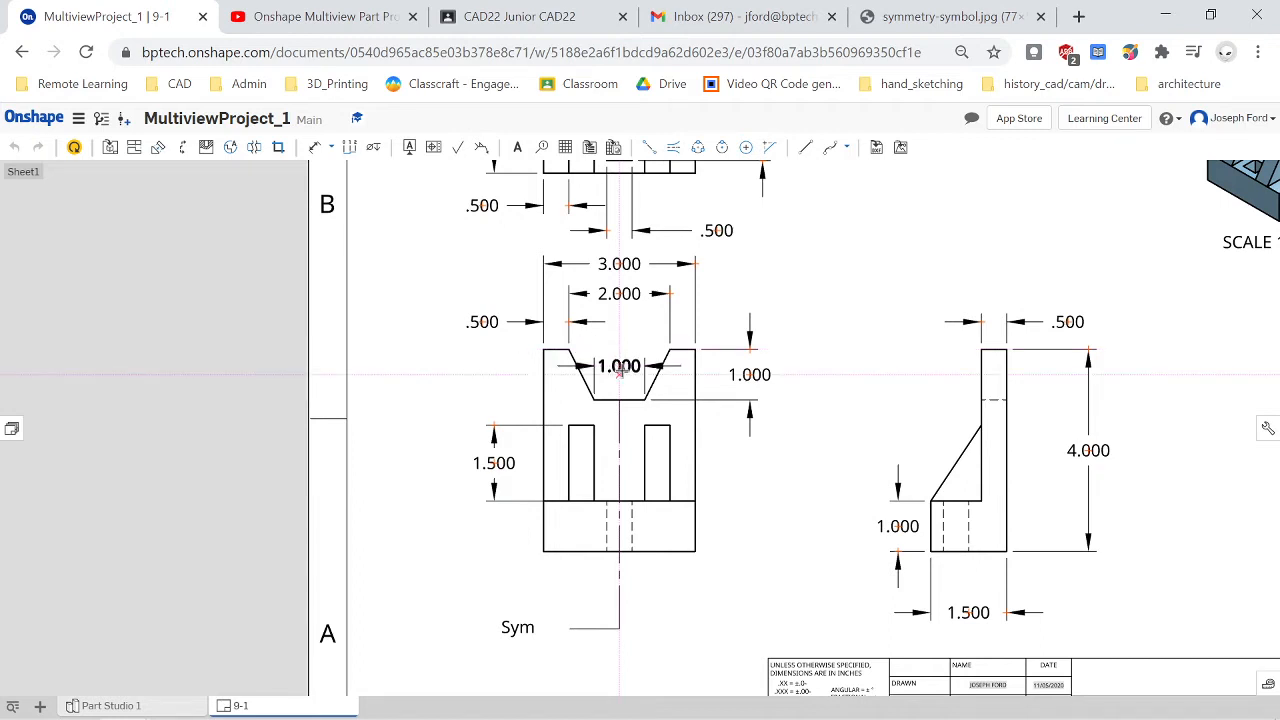
left_click_drag(621, 366, 622, 341)
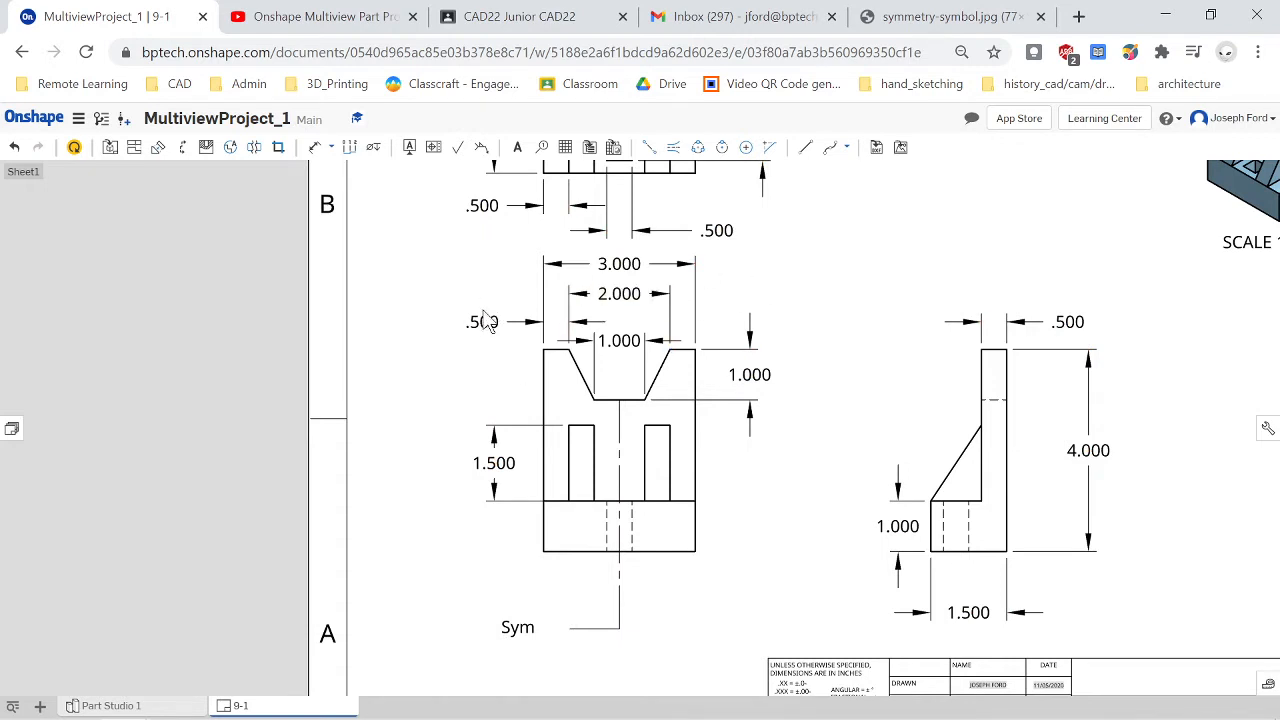
left_click_drag(530, 328, 484, 322)
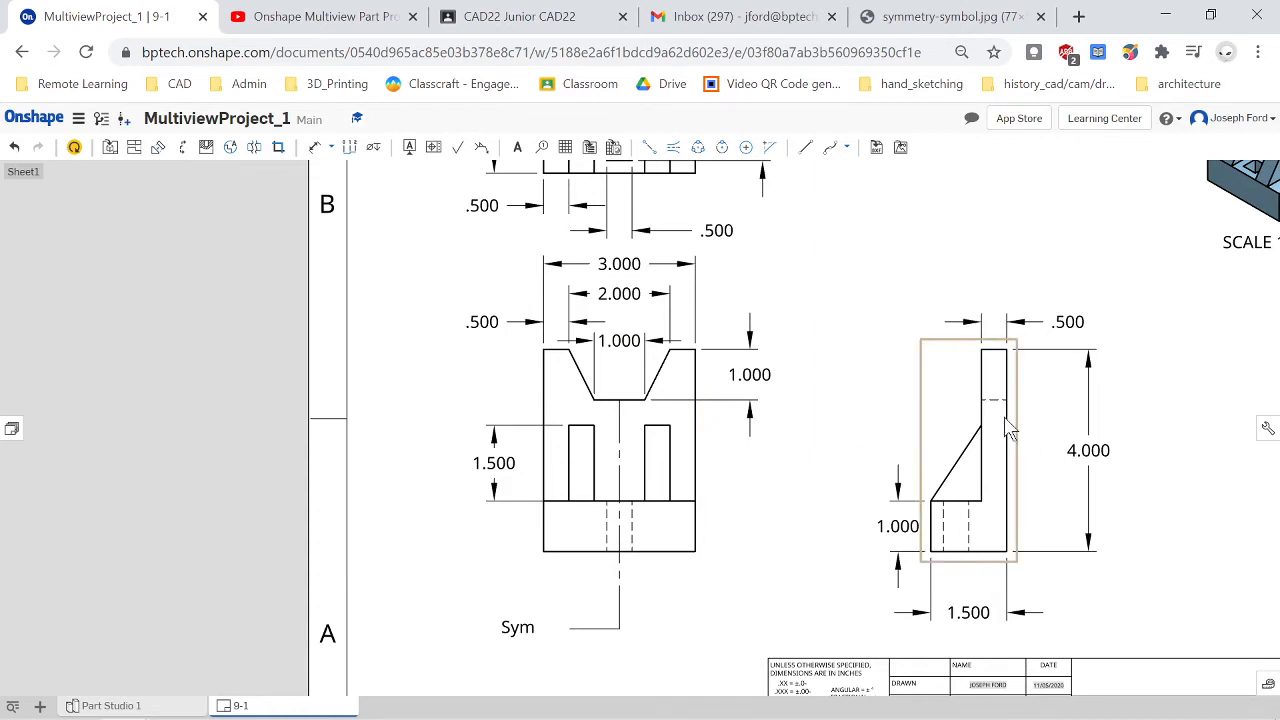
- Examine the whole sheet layout and the title block's title, drawing number, scale, material and drafter entries
scroll(958, 630, "down", 3)
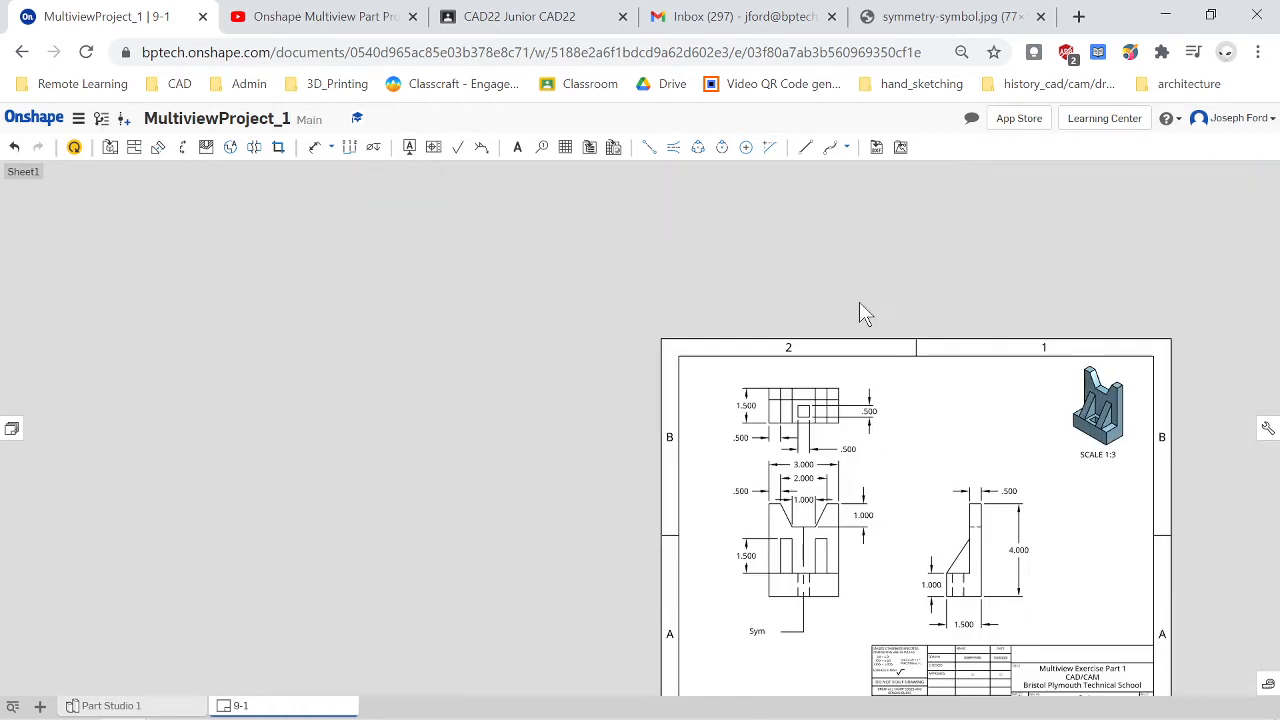
scroll(1018, 575, "up", 2)
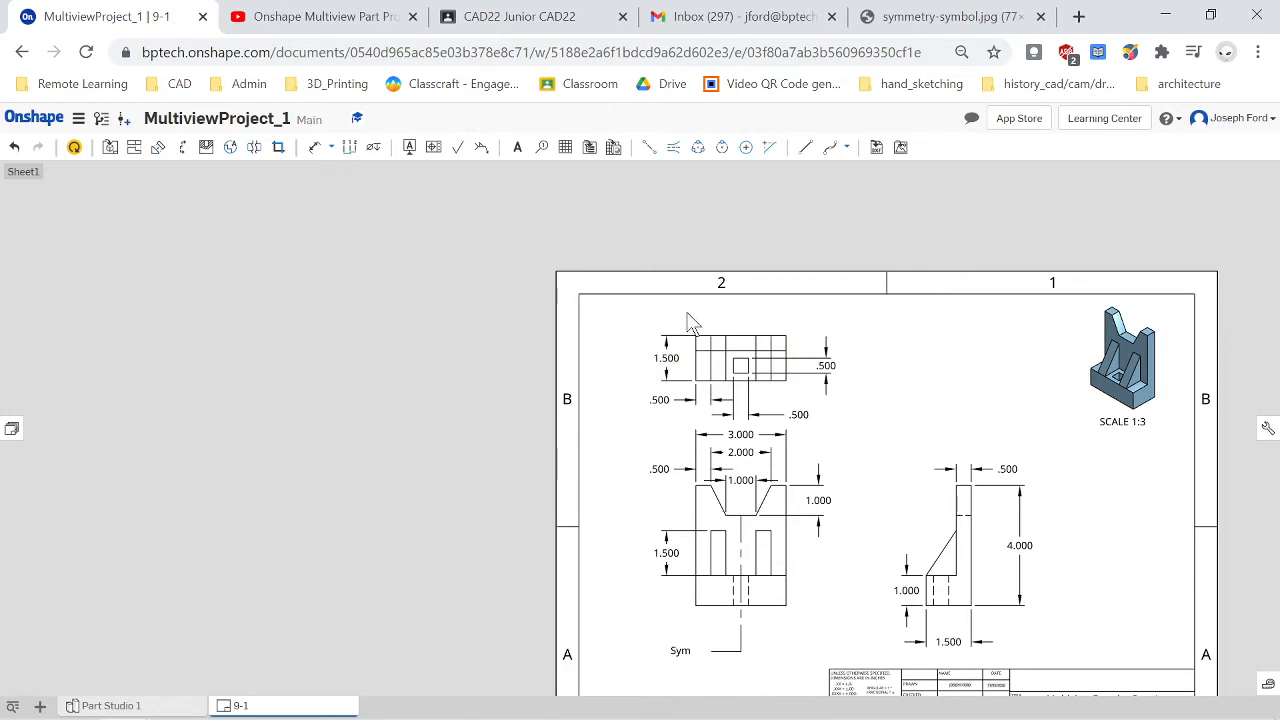
left_click(927, 642)
scroll(1073, 655, "up", 5)
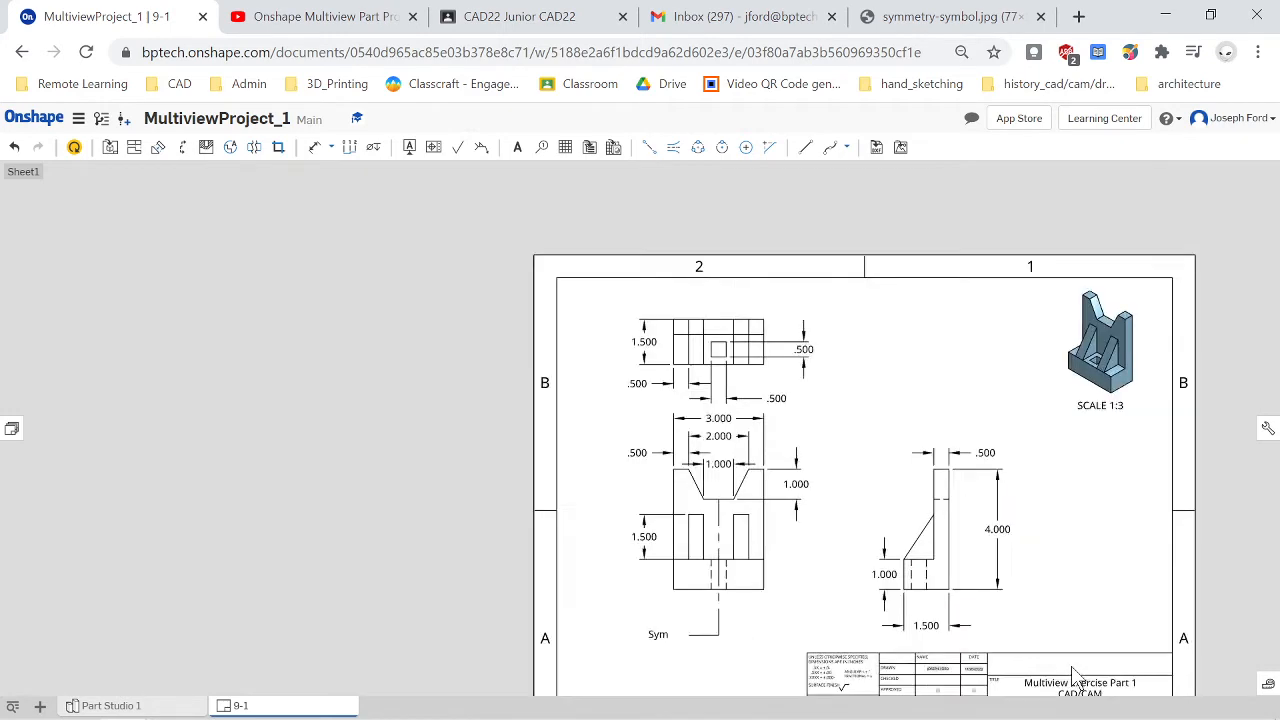
mouse_move(1013, 500)
middle_mouse_down()
mouse_move(978, 464)
mouse_move(984, 428)
mouse_move(960, 434)
middle_mouse_up()
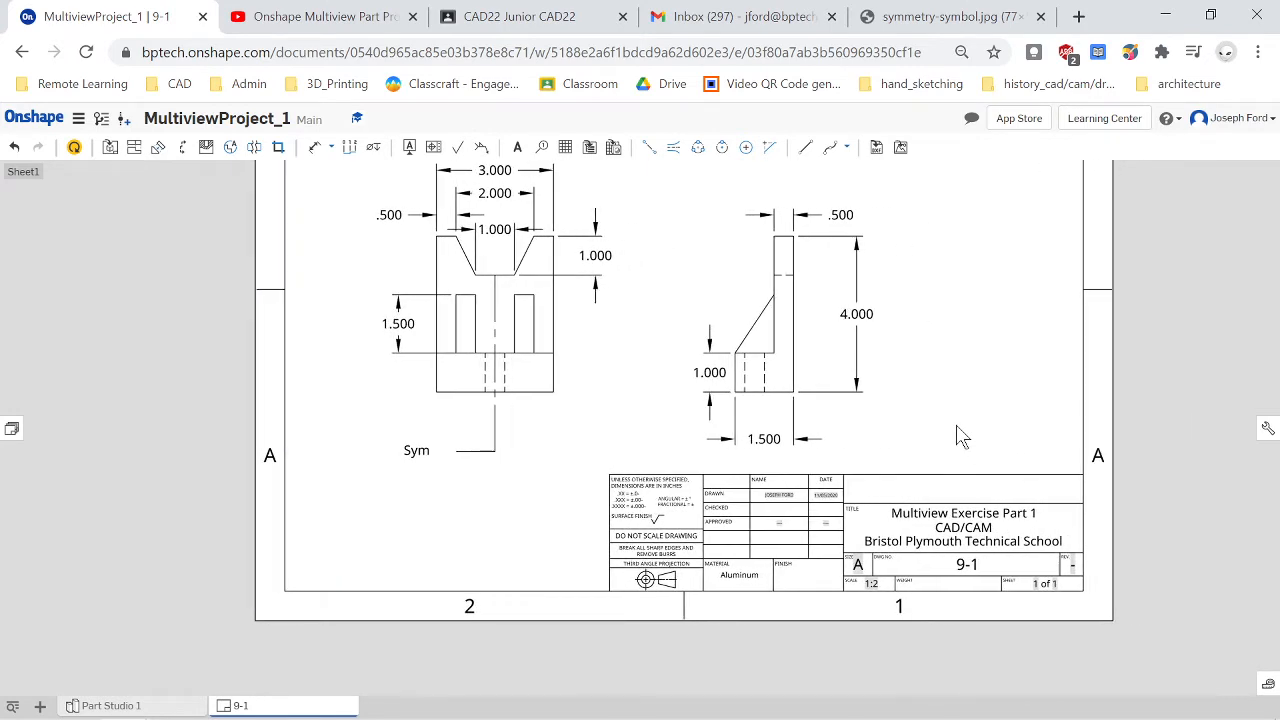
scroll(969, 565, "up", 4)
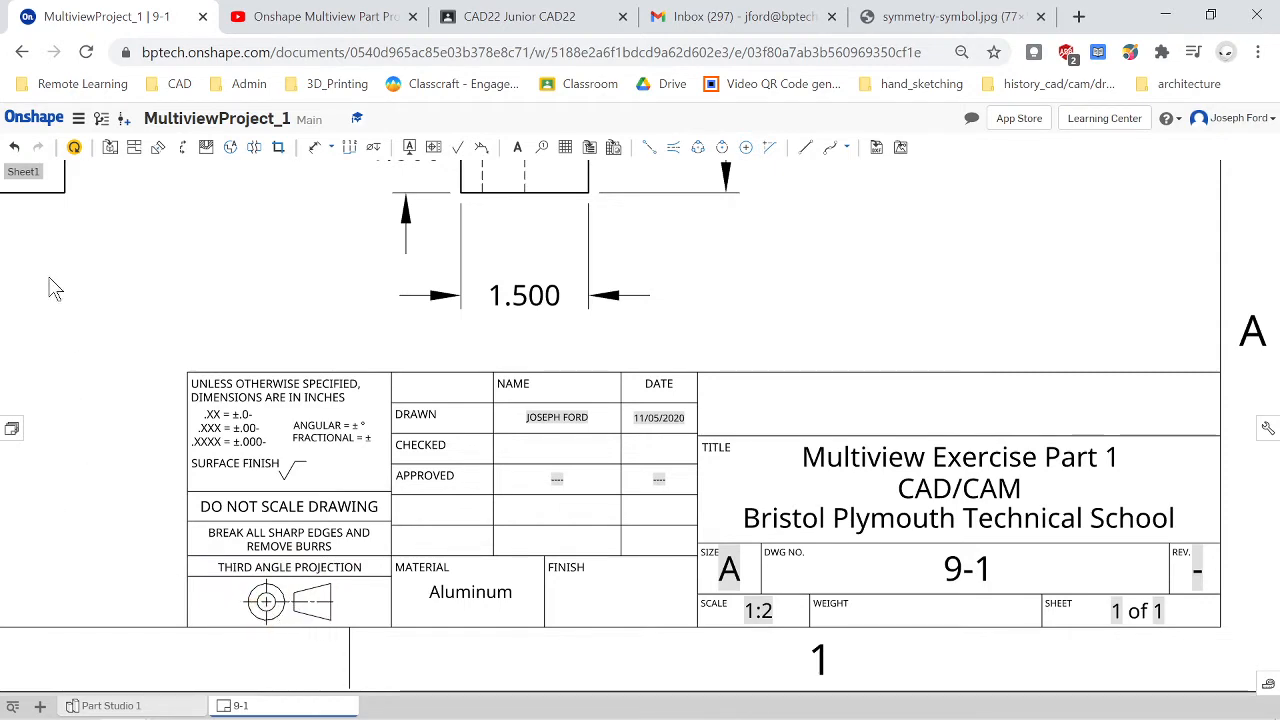
scroll(31, 325, "down", 5)
scroll(31, 325, "up", 5)
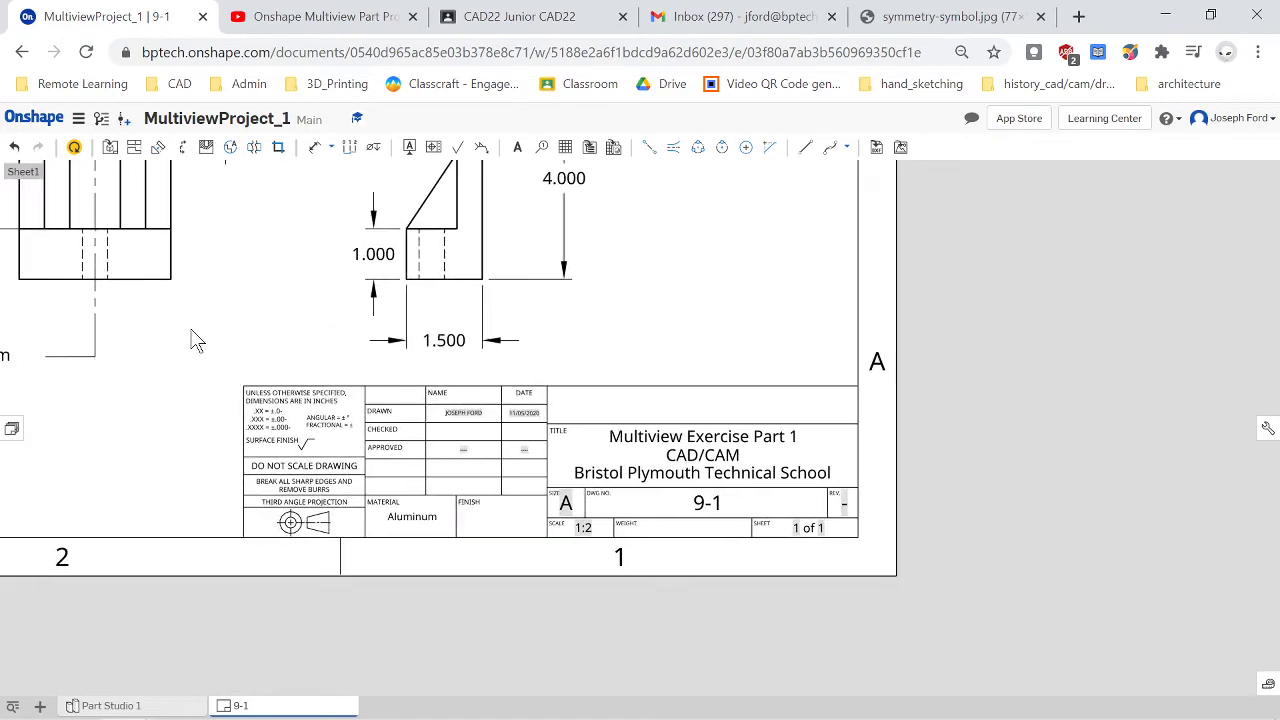
- Examine the isometric view's scale label, the dimensioned views and the overall layout of the 9-1 sheet
scroll(428, 360, "down", 5)
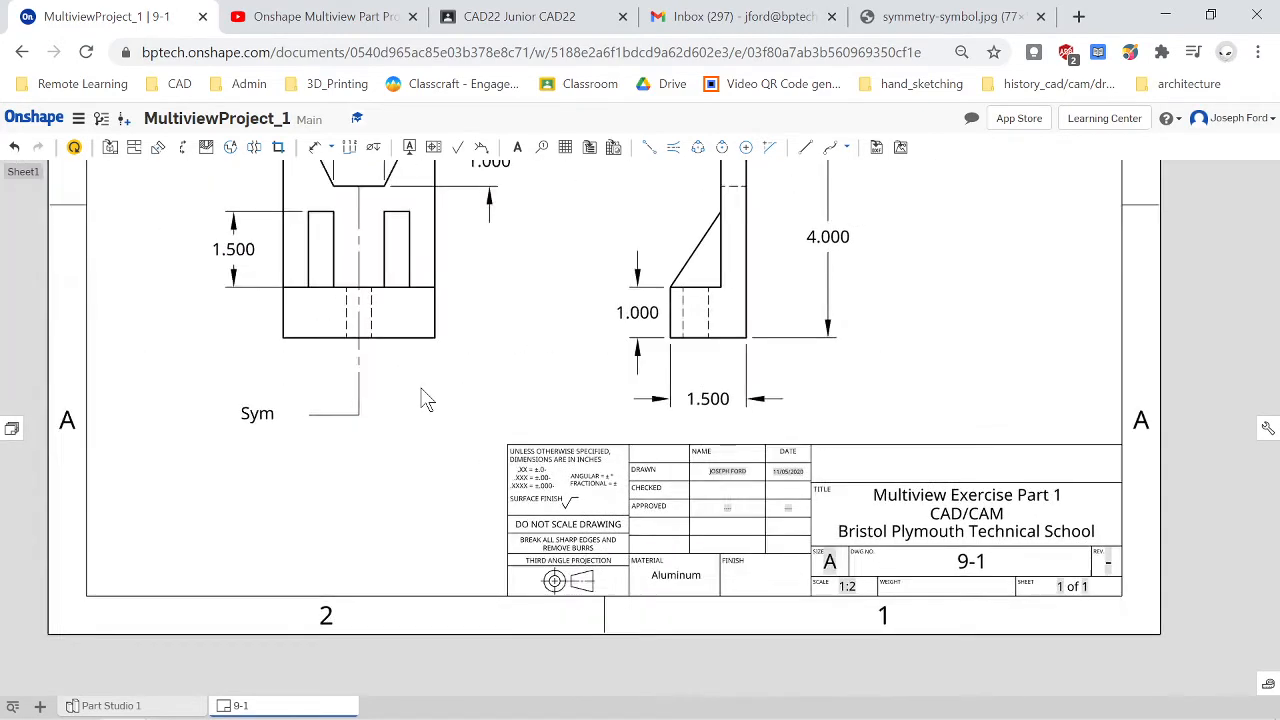
scroll(405, 237, "up", 3)
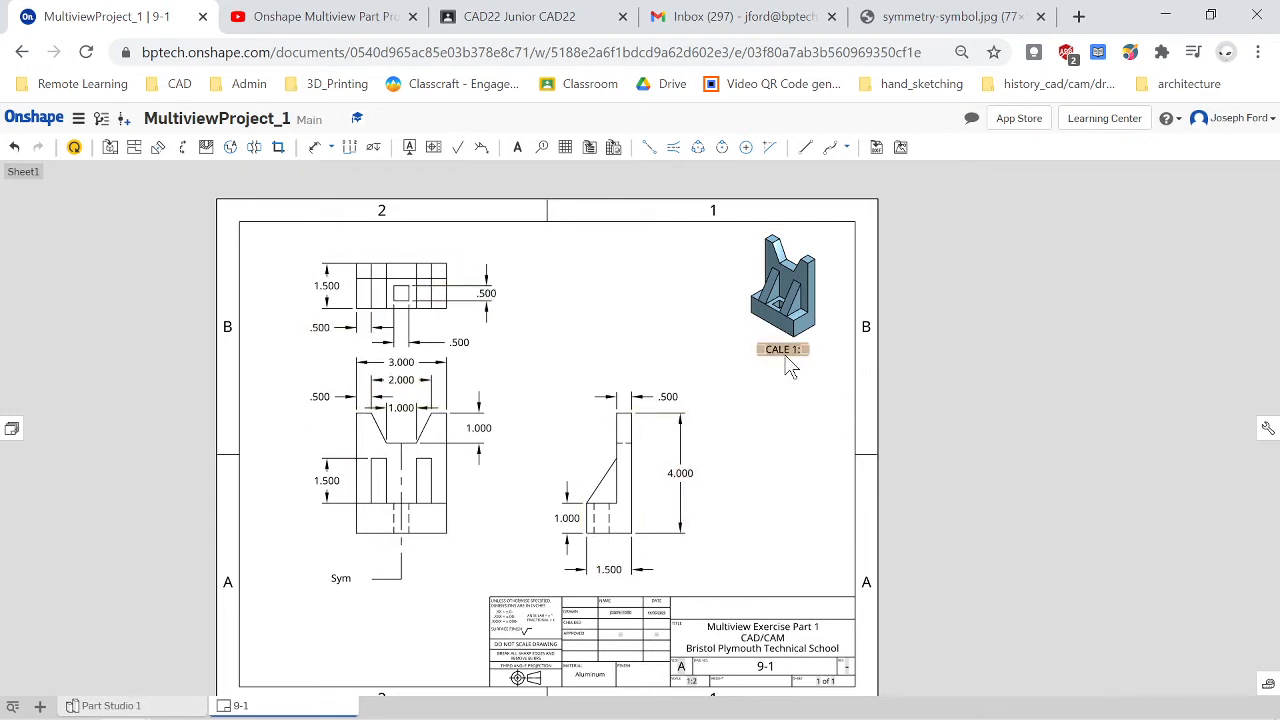
scroll(550, 640, "up", 2)
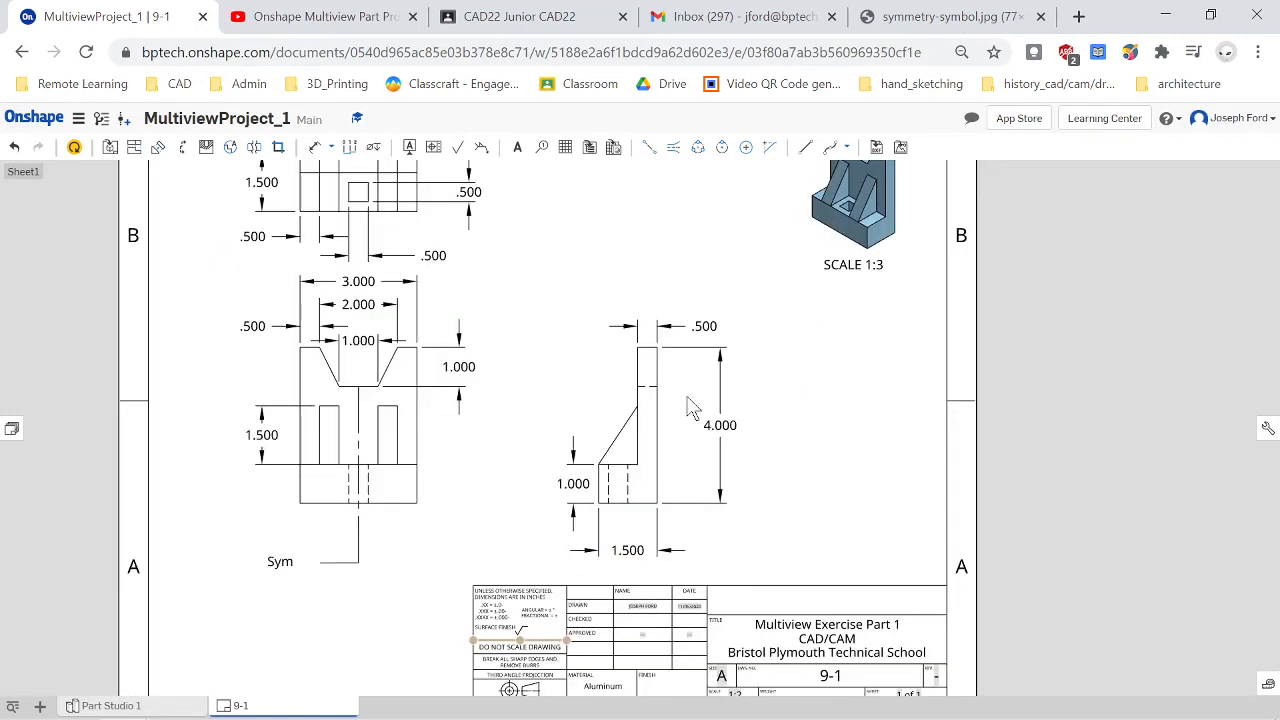
scroll(565, 232, "down", 3)
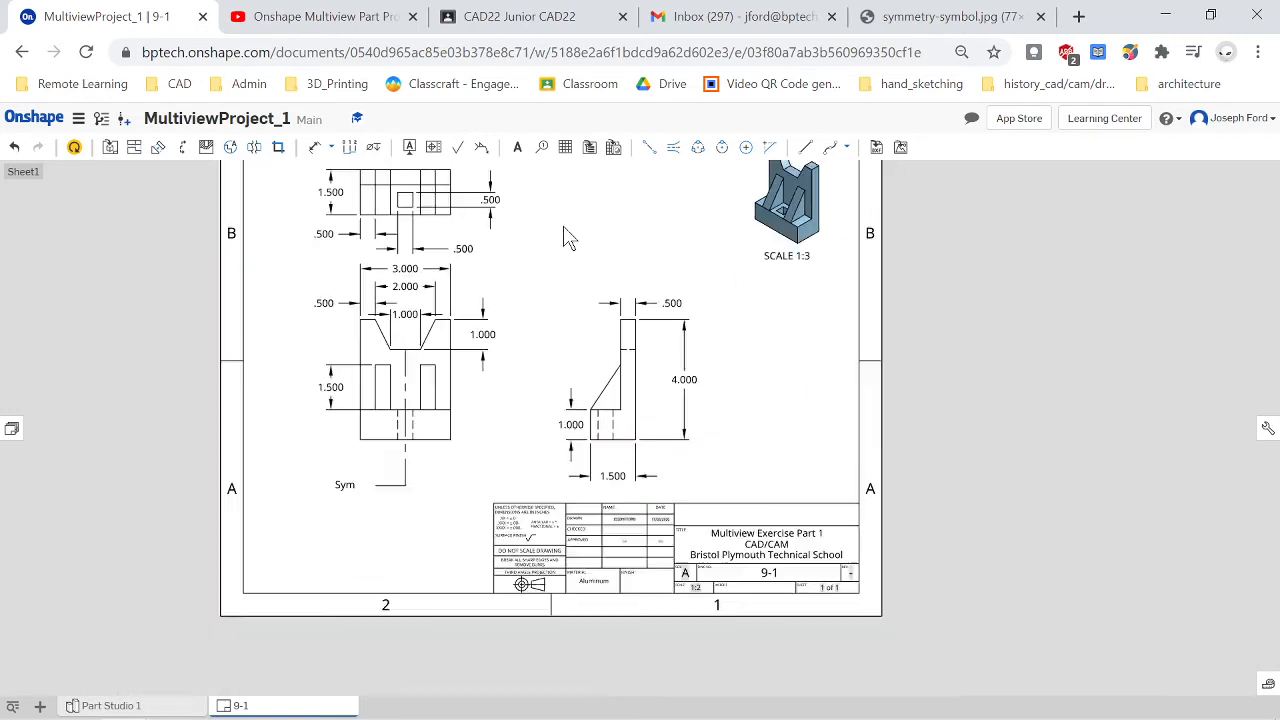
middle_click_drag(570, 220, 566, 256)
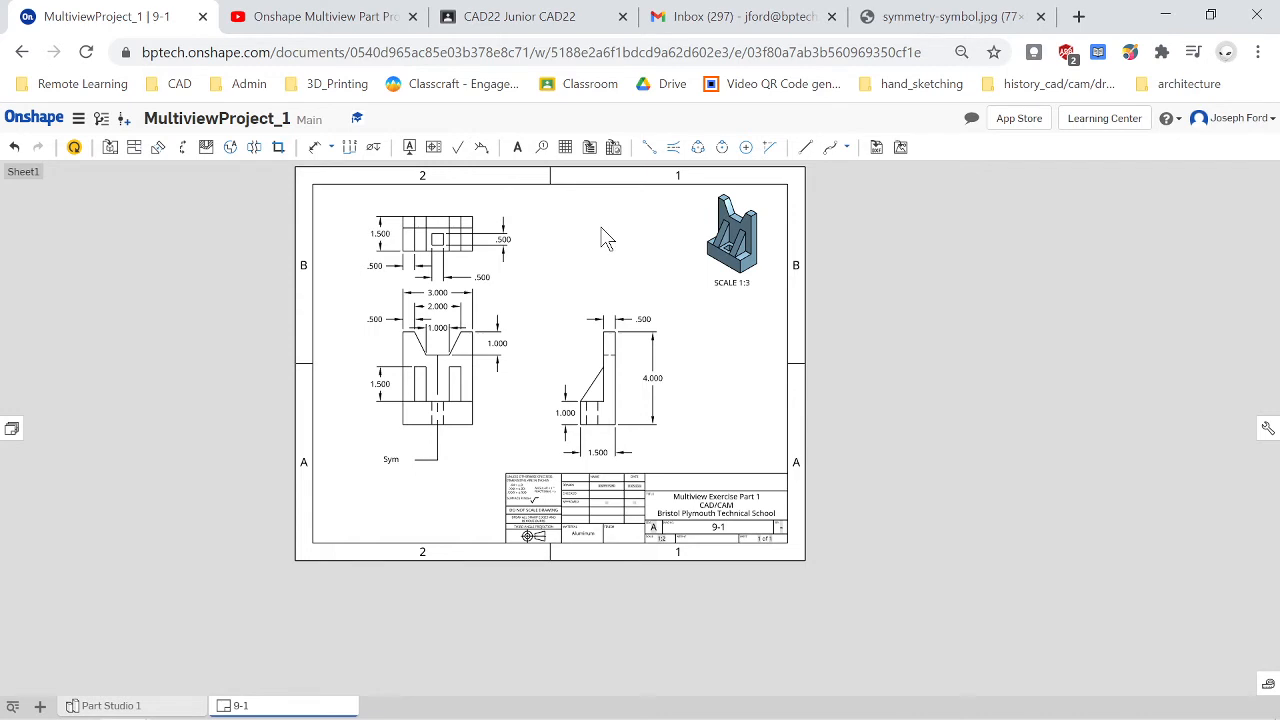
left_click(41, 707)
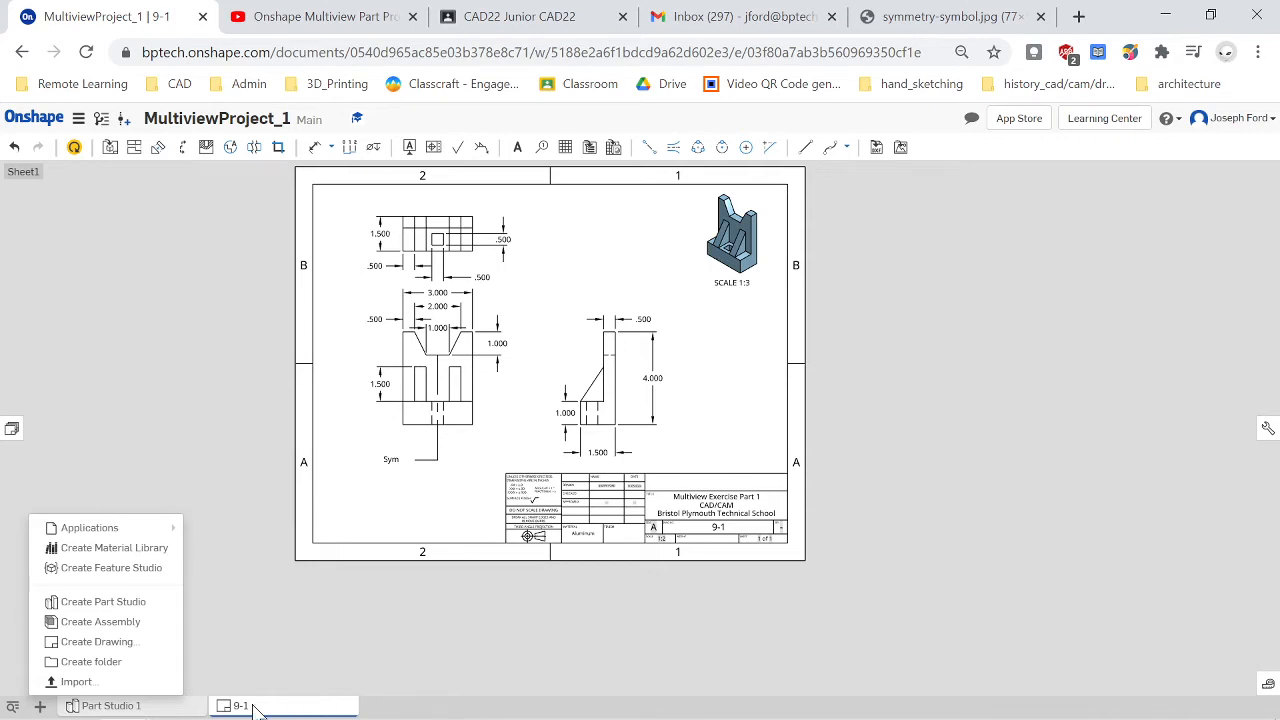
left_click(181, 647)
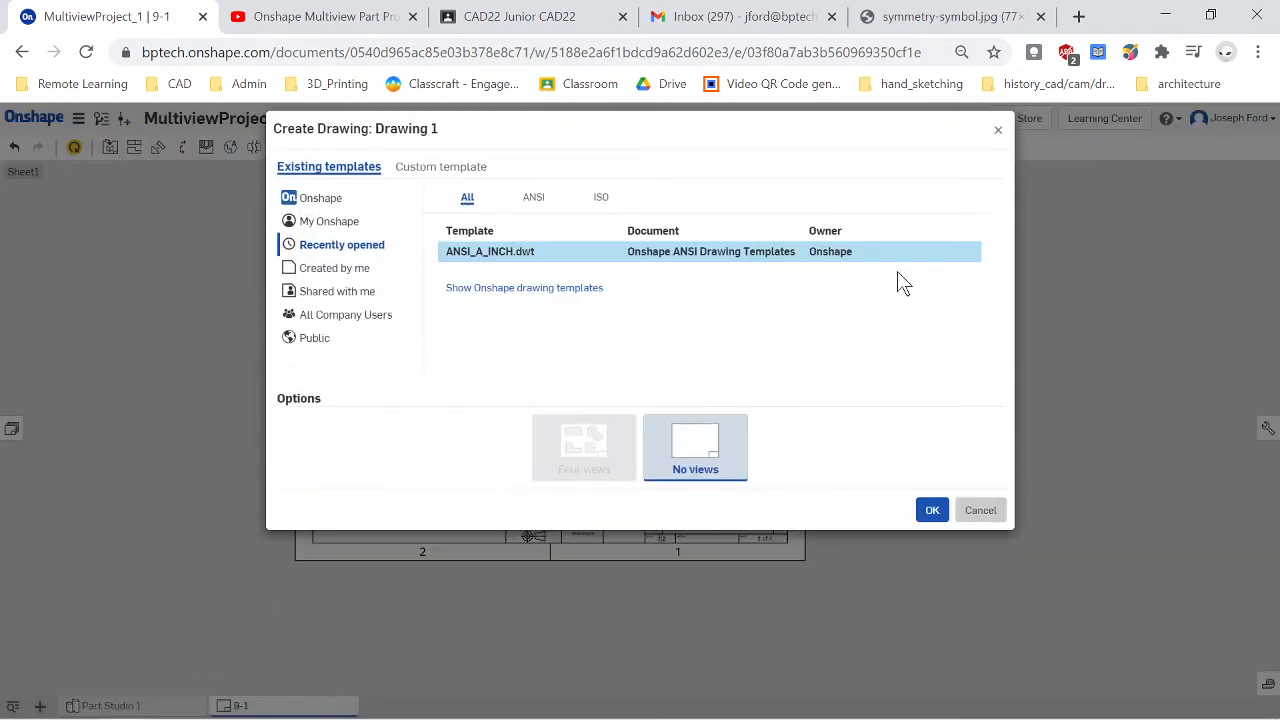
left_click(986, 508)
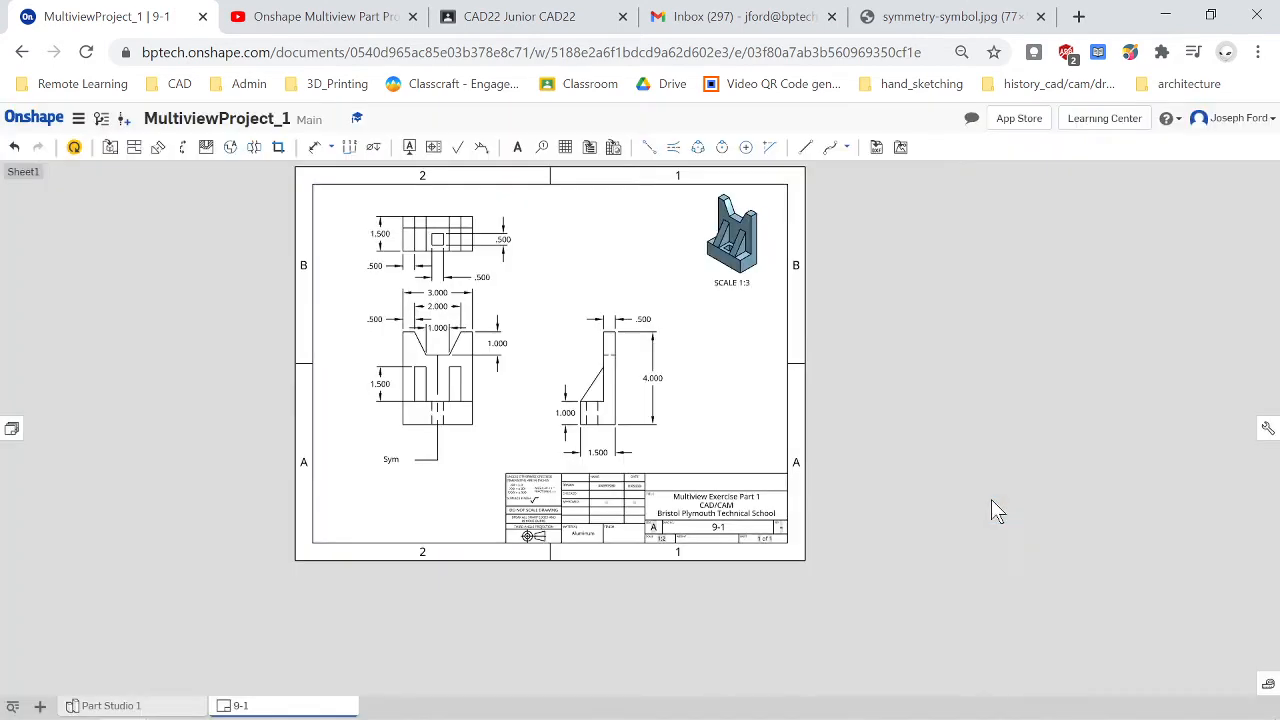
right_click(266, 708)
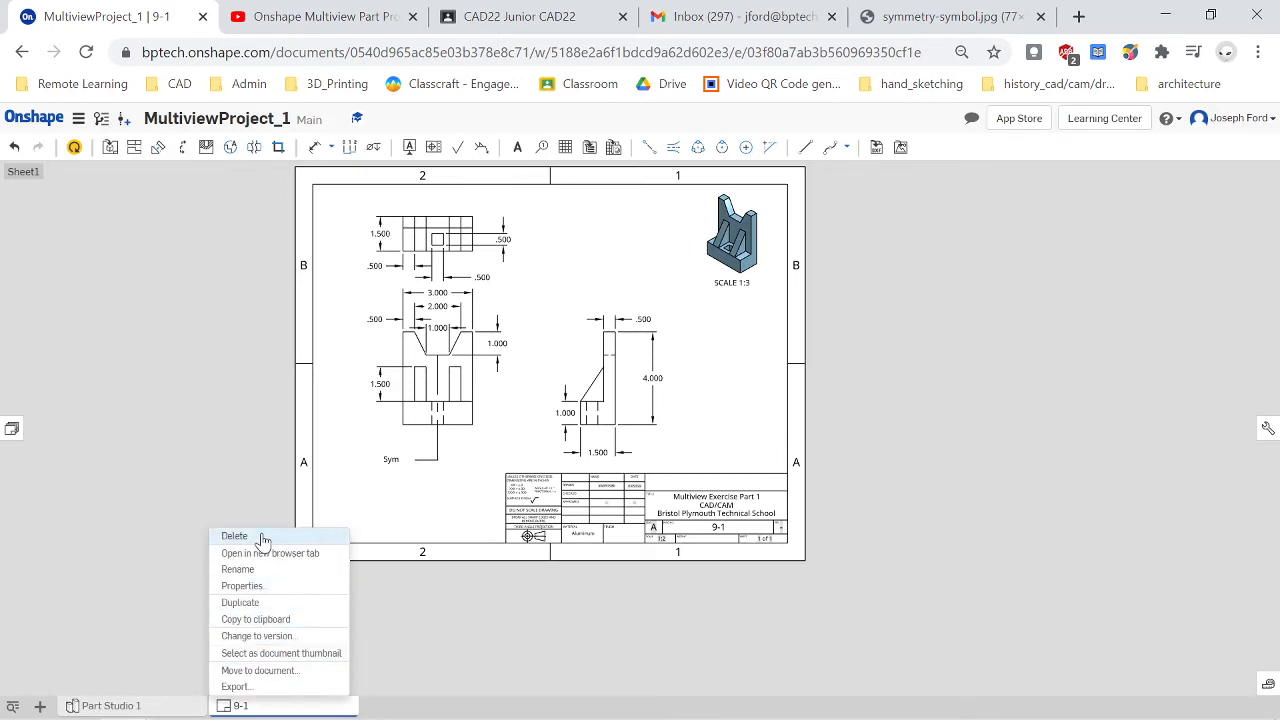
left_click(107, 483)
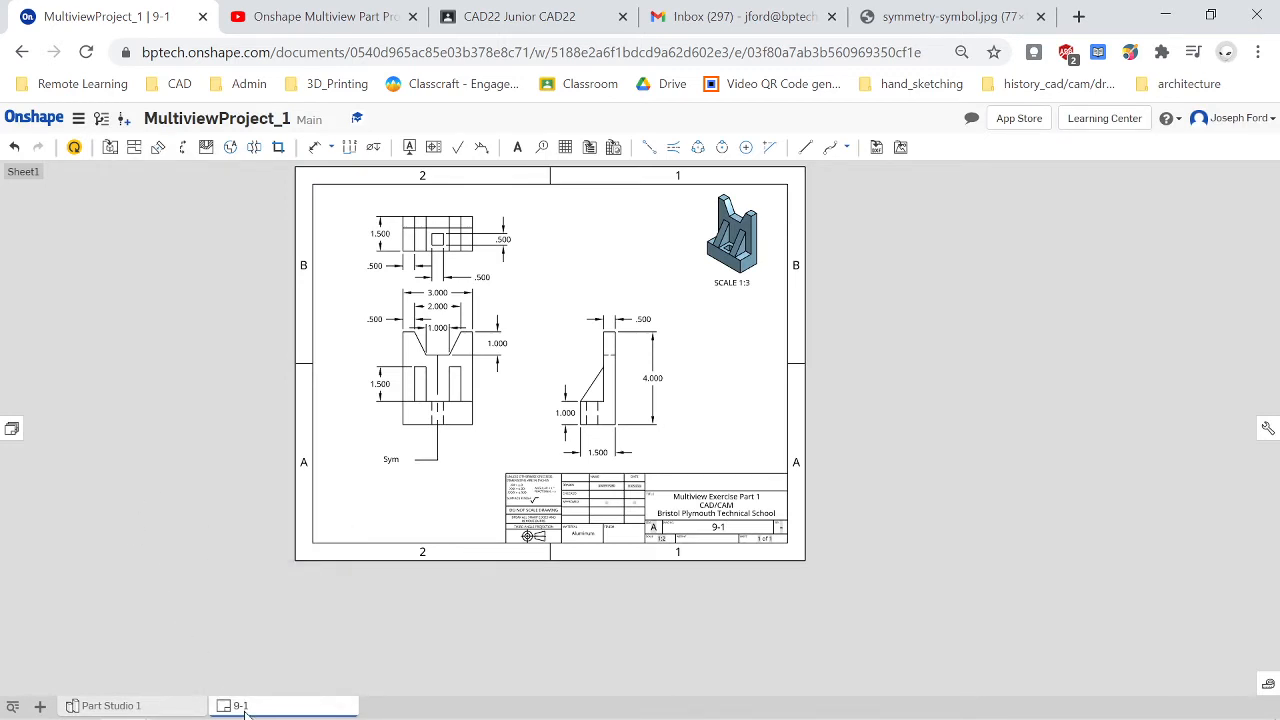
- Create a new drawing from the ANSI_A_INCH.dwt template with no views
mouse_move(244, 710)
left_click(40, 706)
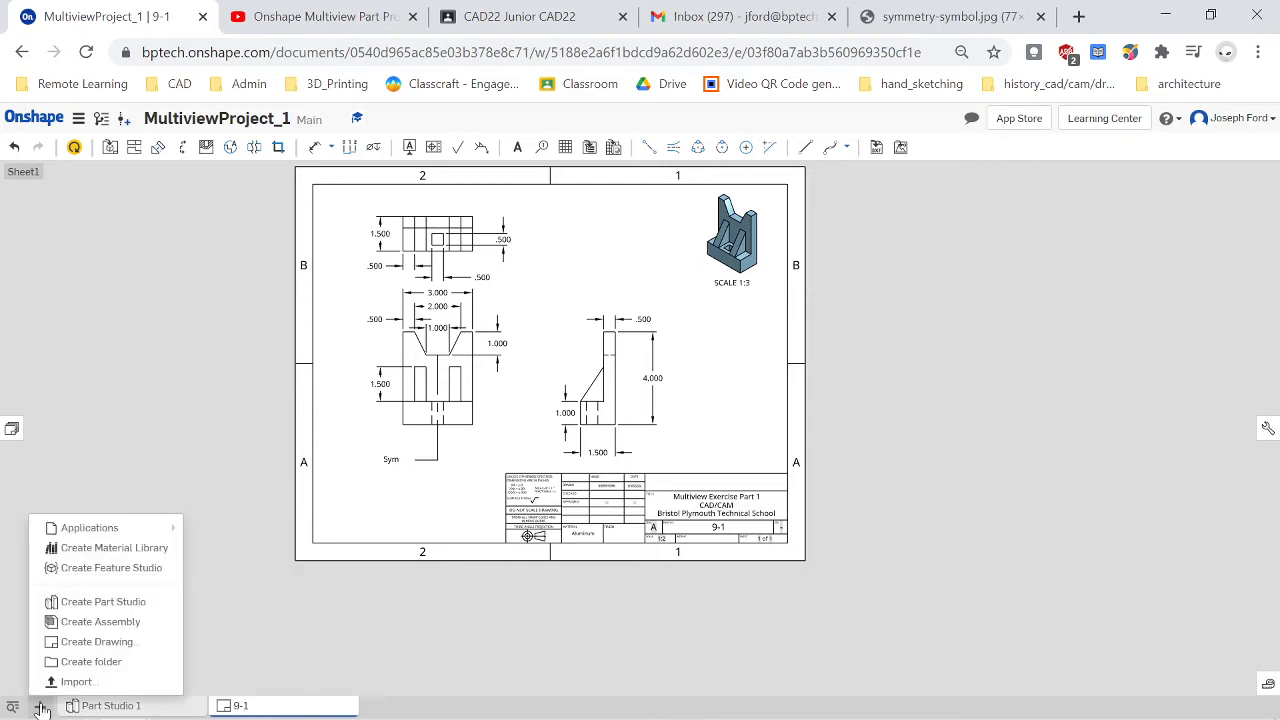
left_click(108, 642)
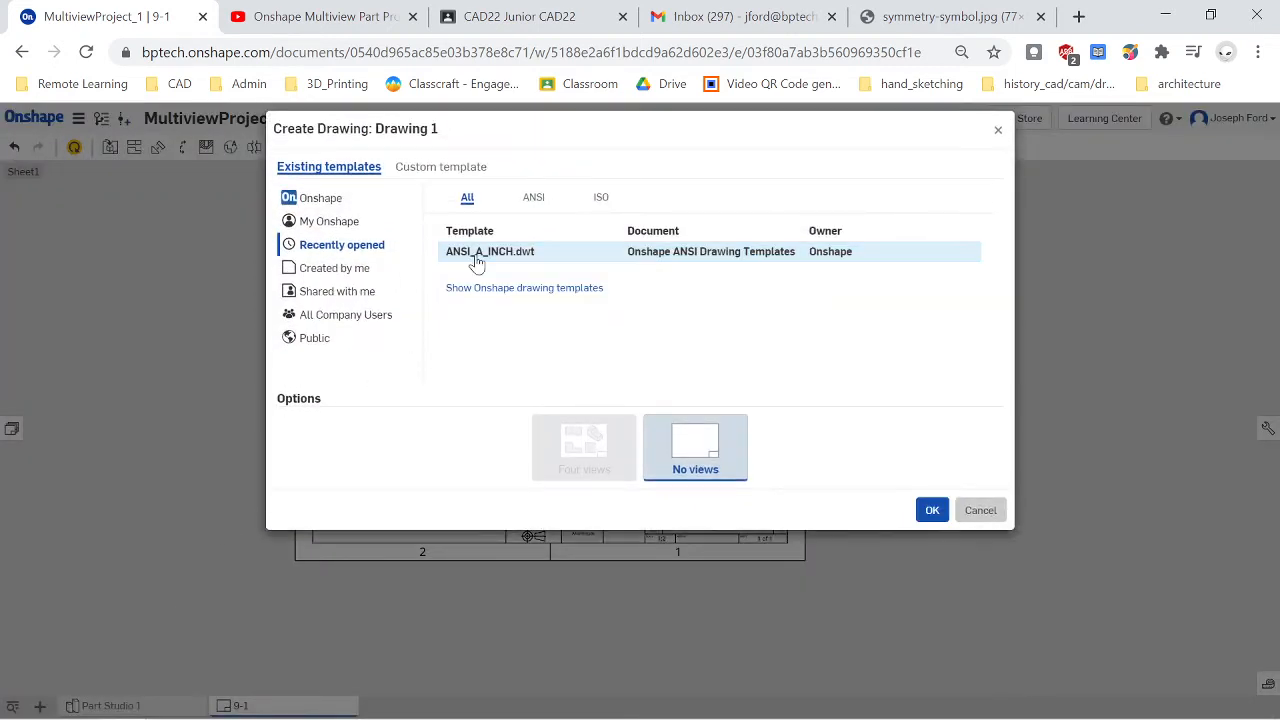
left_click(540, 198)
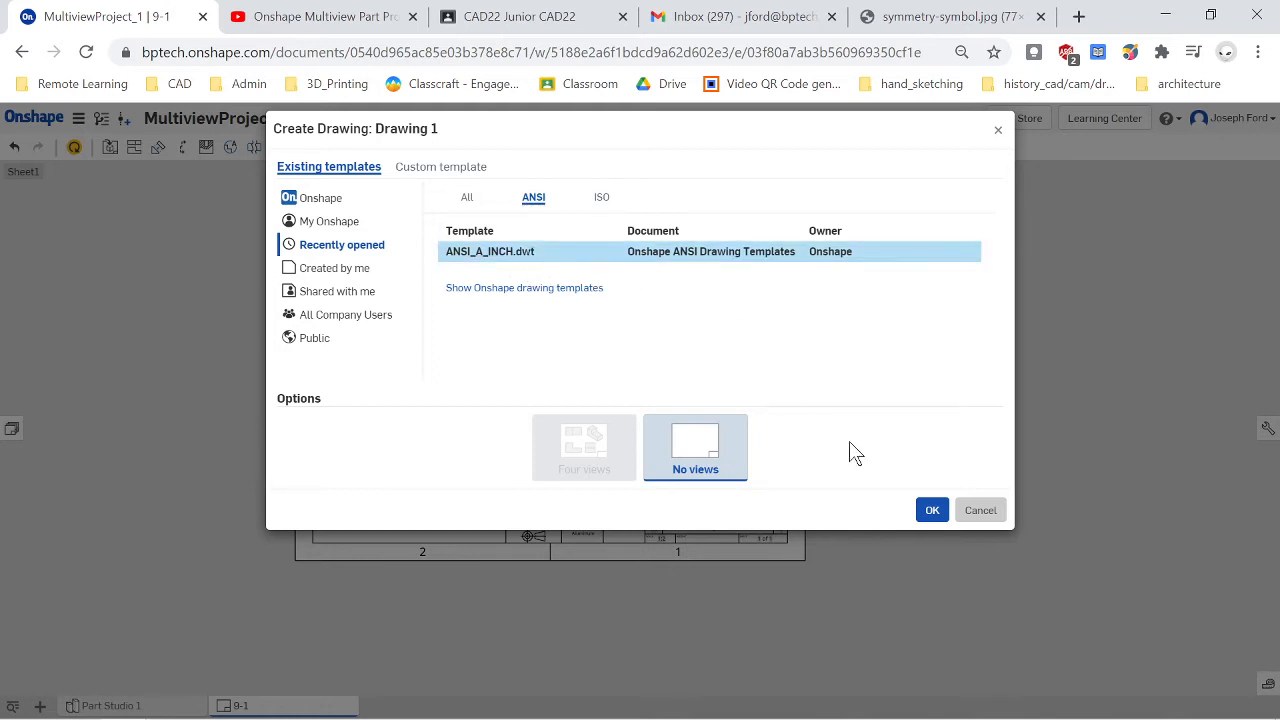
left_click(928, 512)
left_click(927, 512)
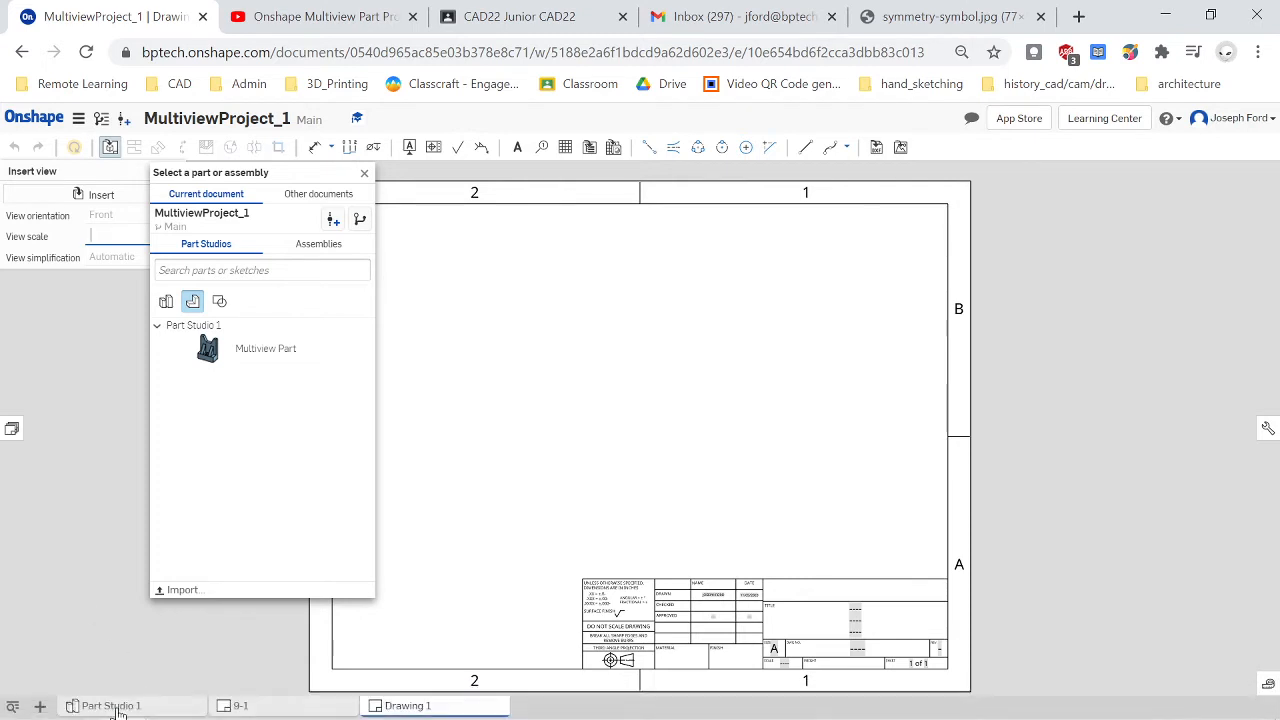
- Insert the front view of Multiview Part at 1:2 scale in the lower-left area of the sheet
mouse_move(117, 708)
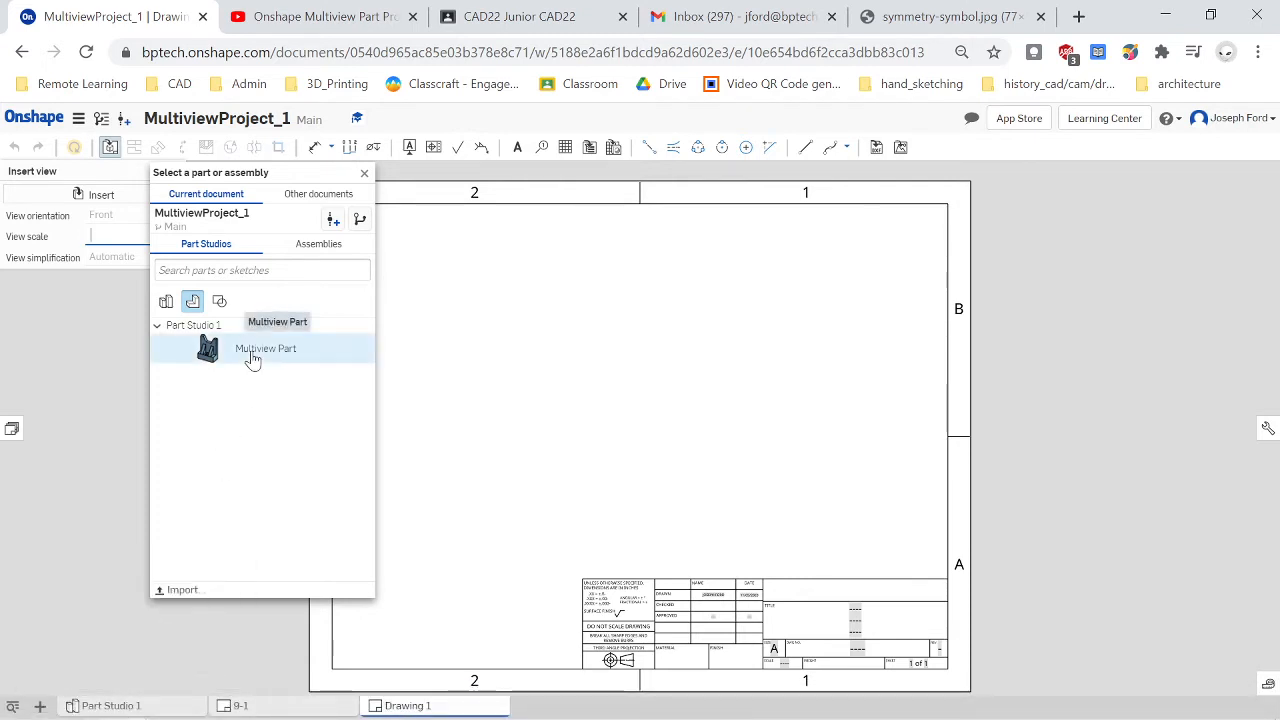
left_click(220, 304)
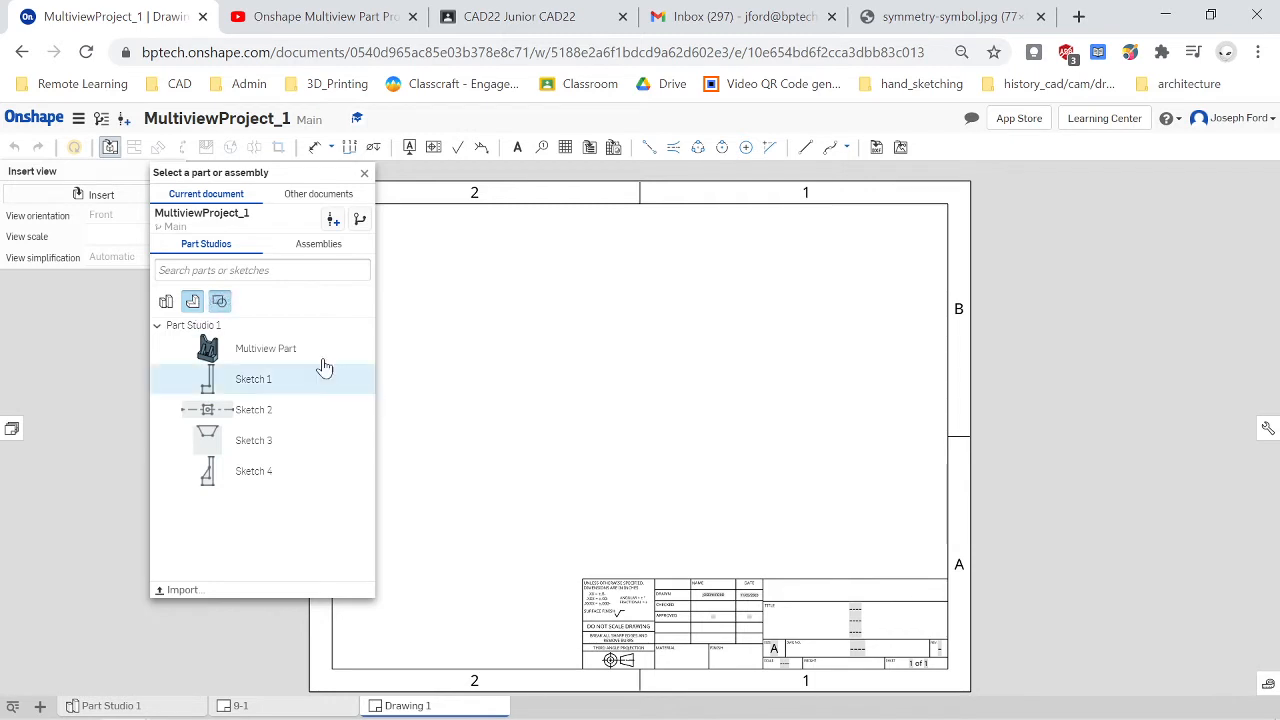
left_click(218, 304)
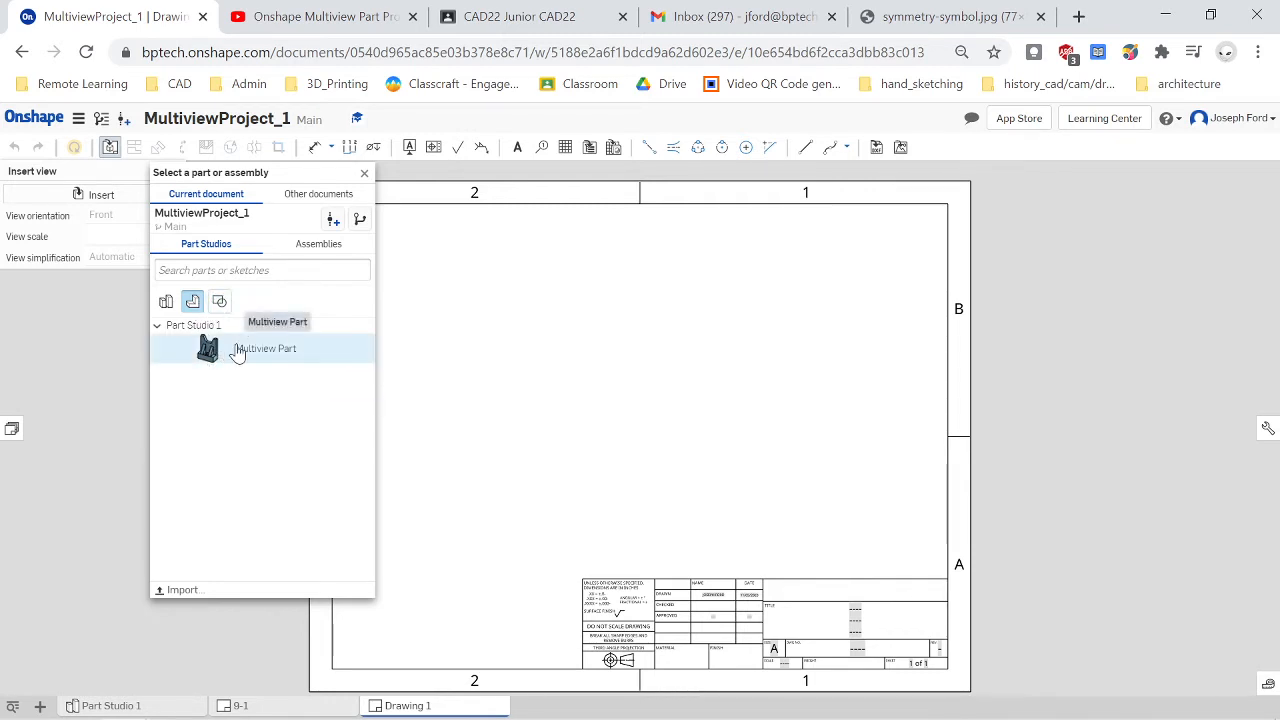
left_click(238, 350)
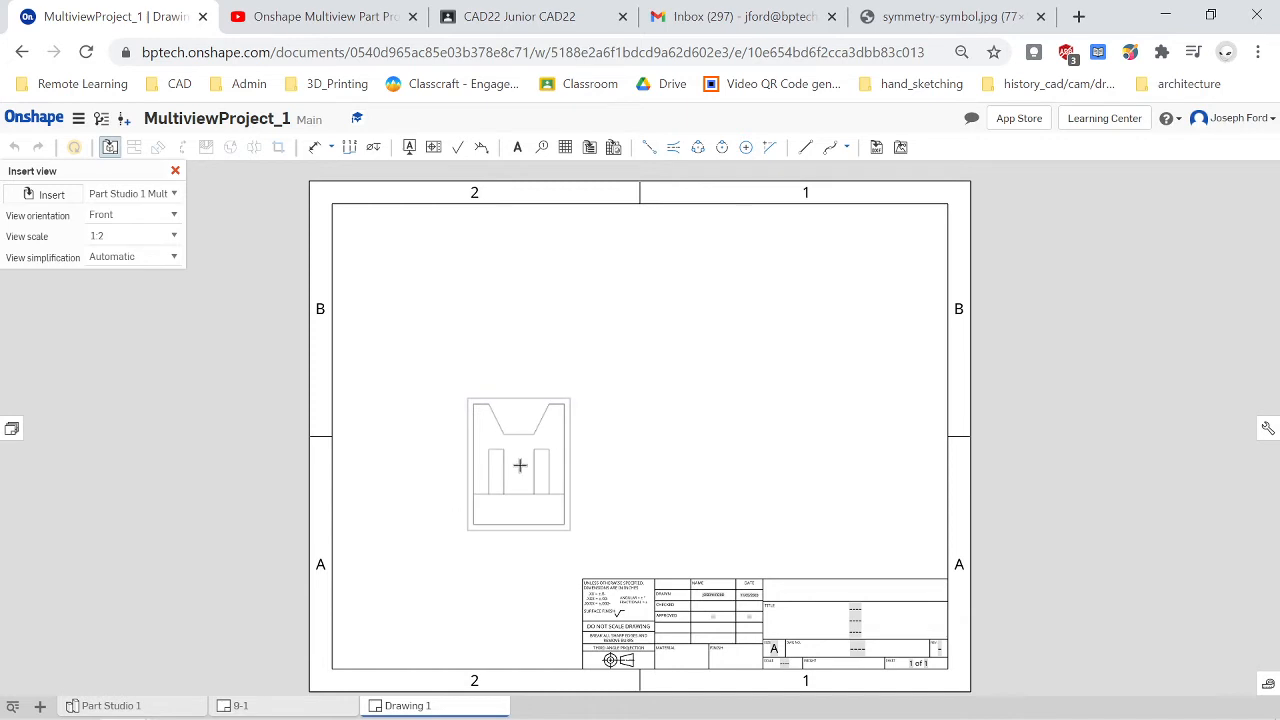
left_click(519, 465)
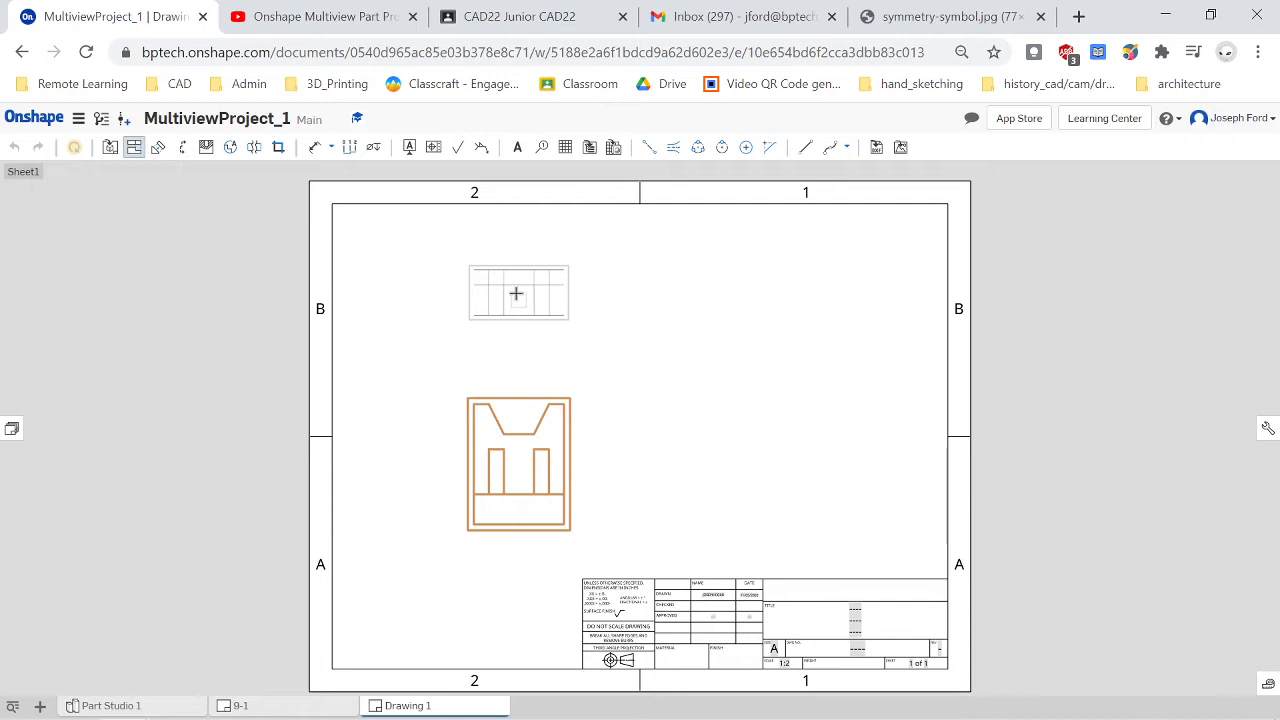
- Project the top, right-side and isometric views from the front view, placing the isometric in the sheet's upper-right corner
left_click(517, 318)
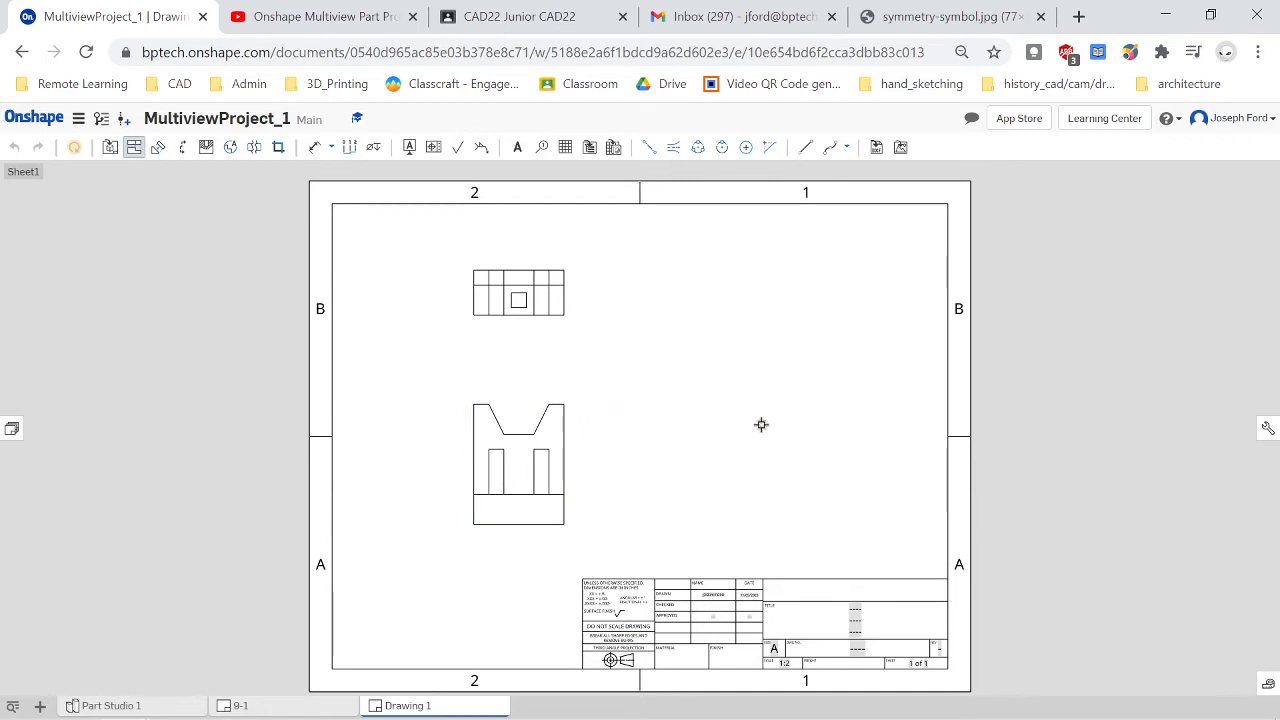
left_click(519, 462)
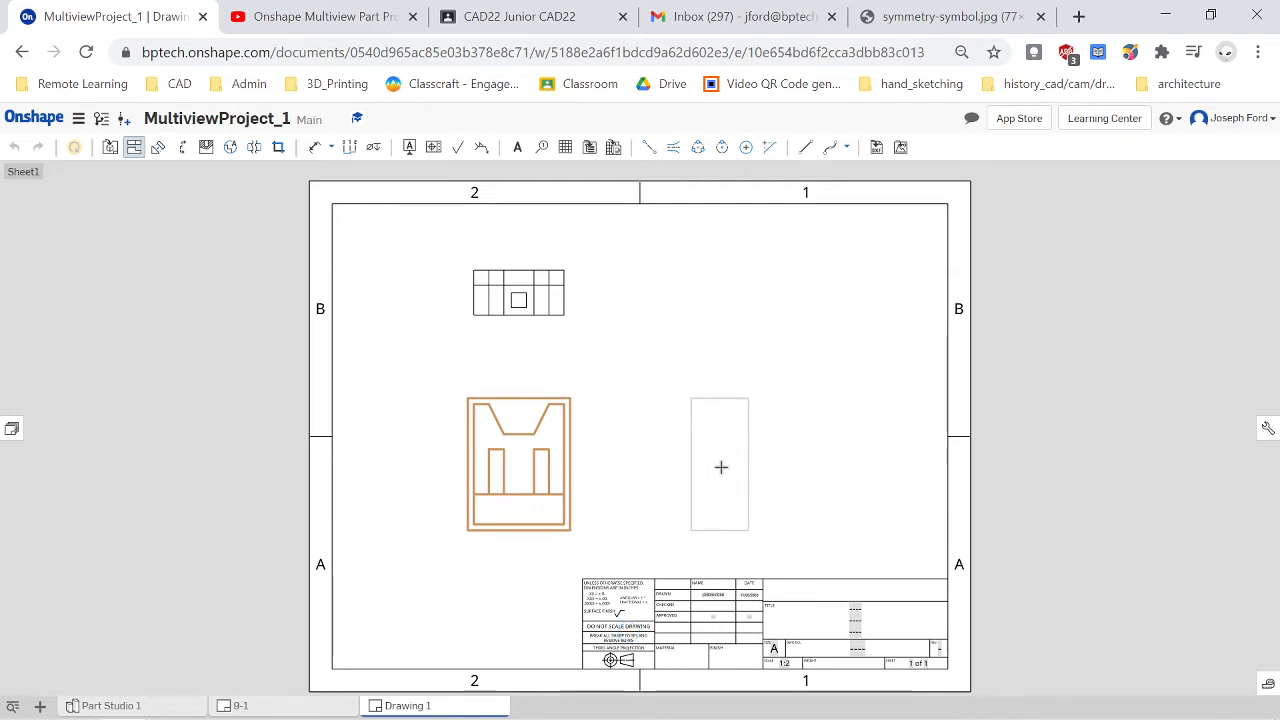
left_click(721, 467)
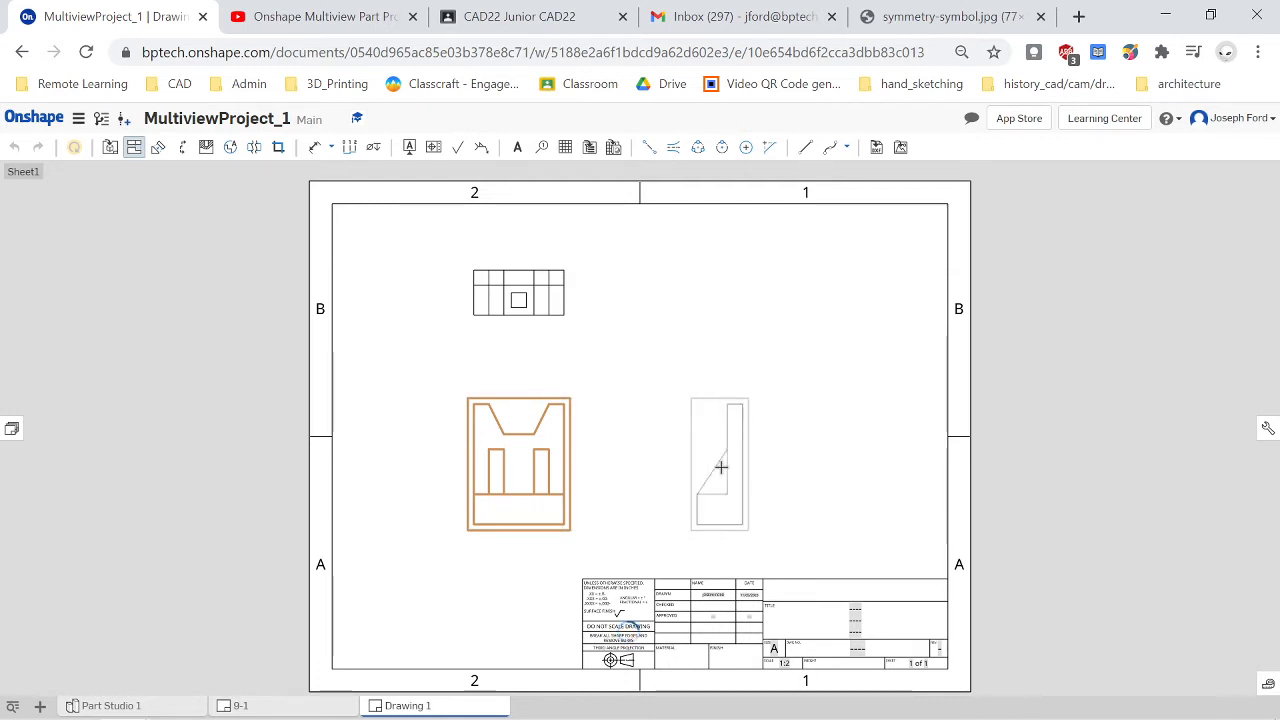
key("Escape")
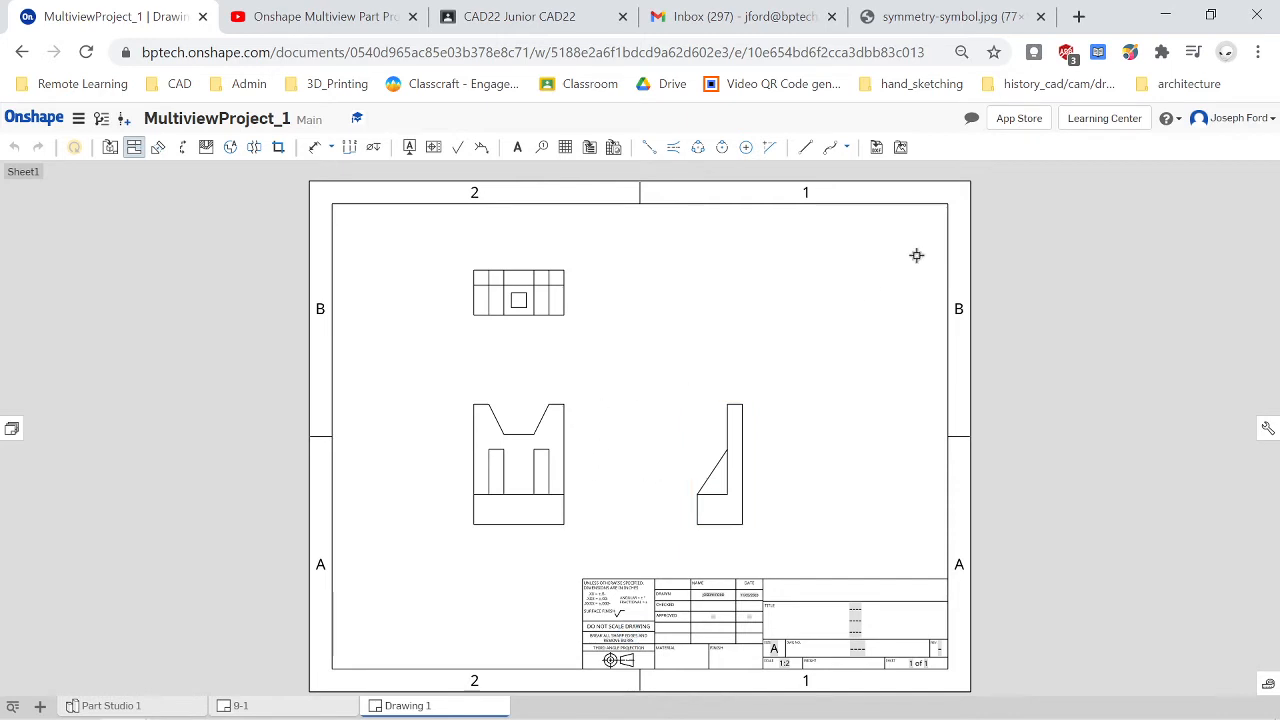
left_click(519, 474)
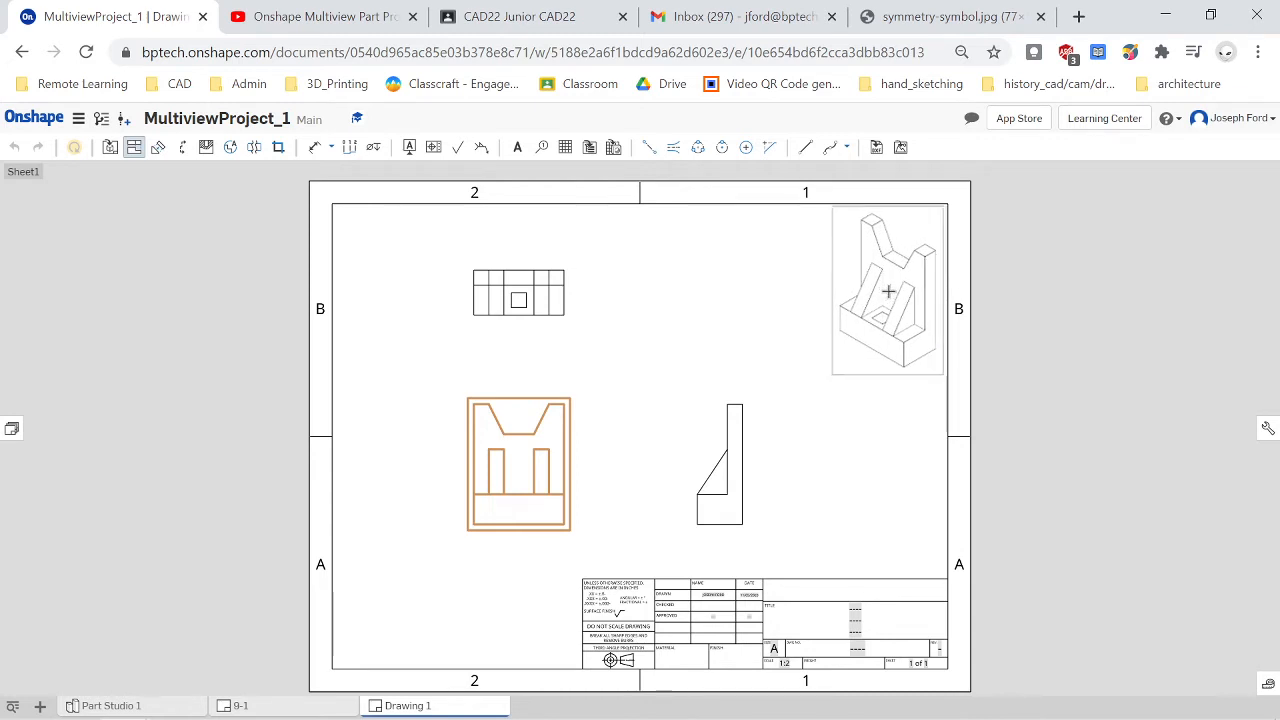
left_click(888, 291)
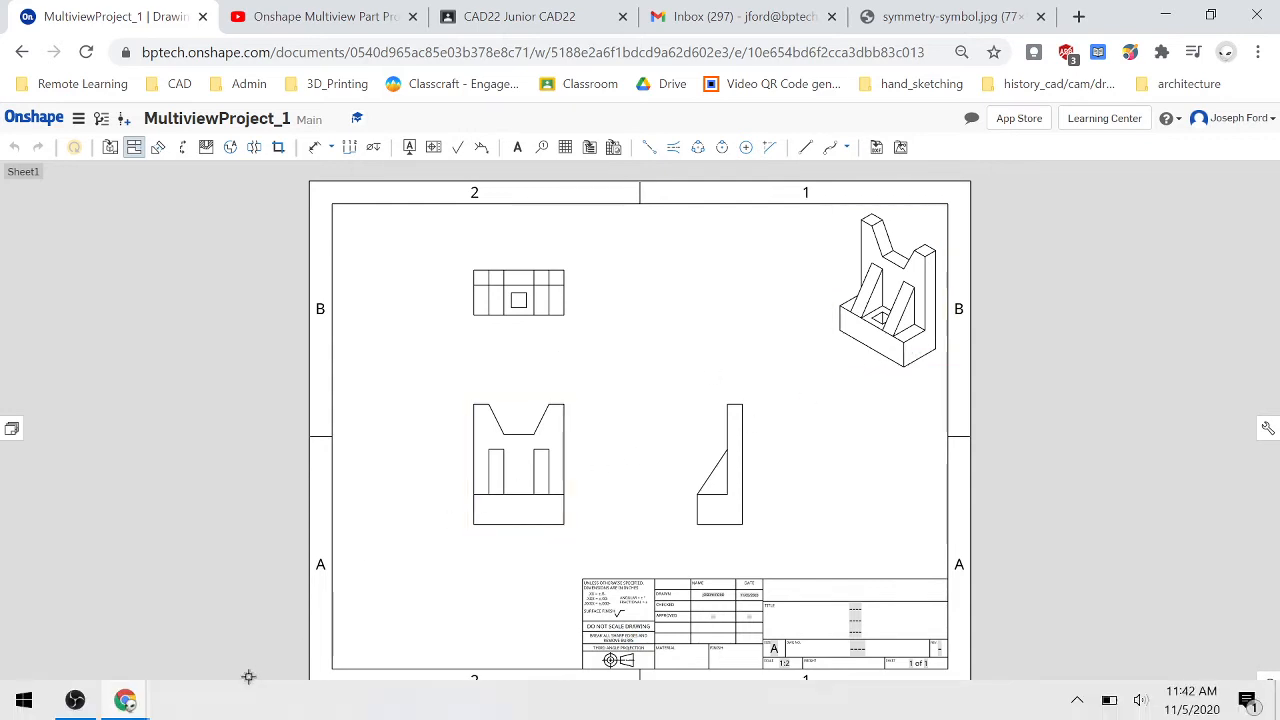
- Compare with the finished 9-1 drawing and display the new drawing's isometric view as a shaded view
left_click(258, 707)
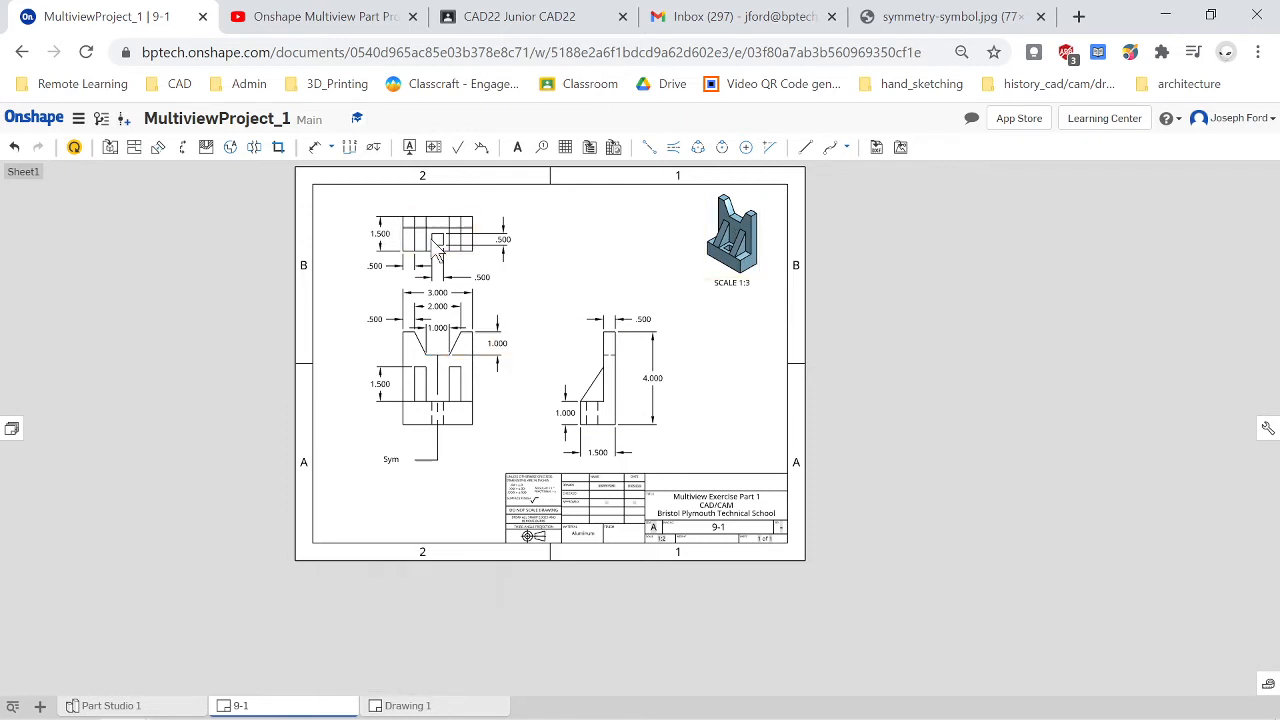
left_click(428, 712)
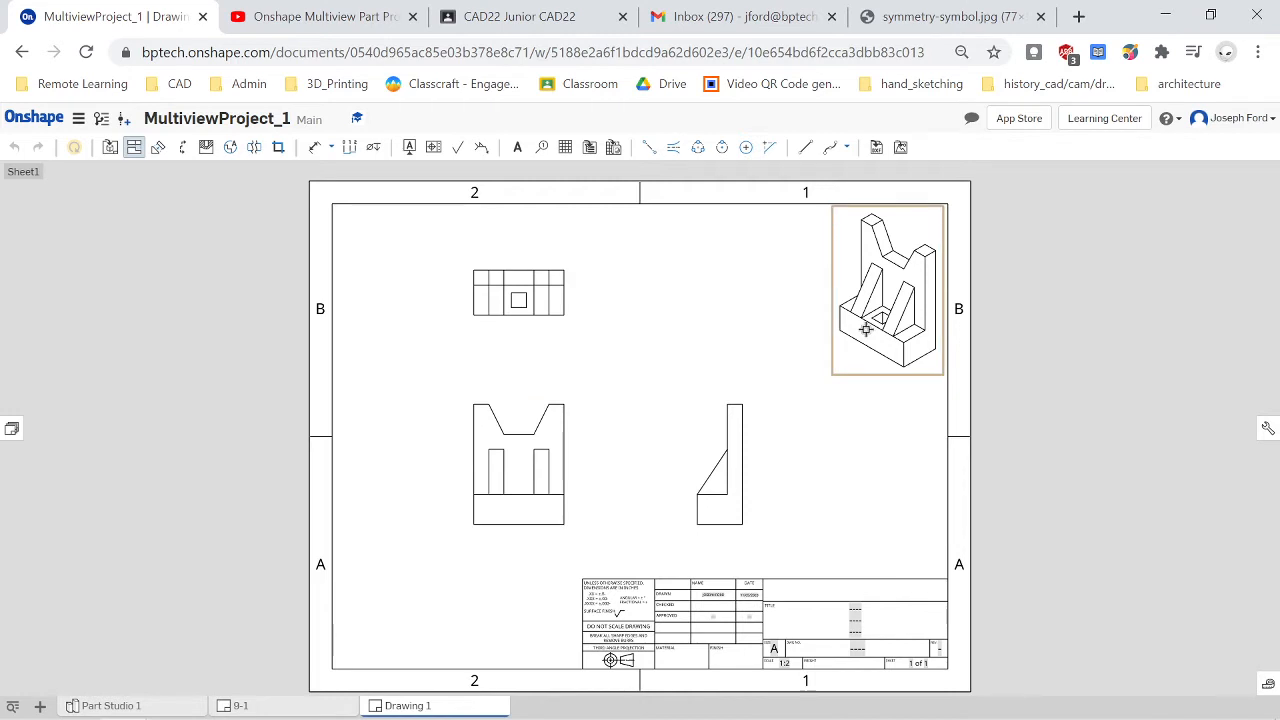
left_click(862, 262)
left_click_drag(872, 346, 881, 318)
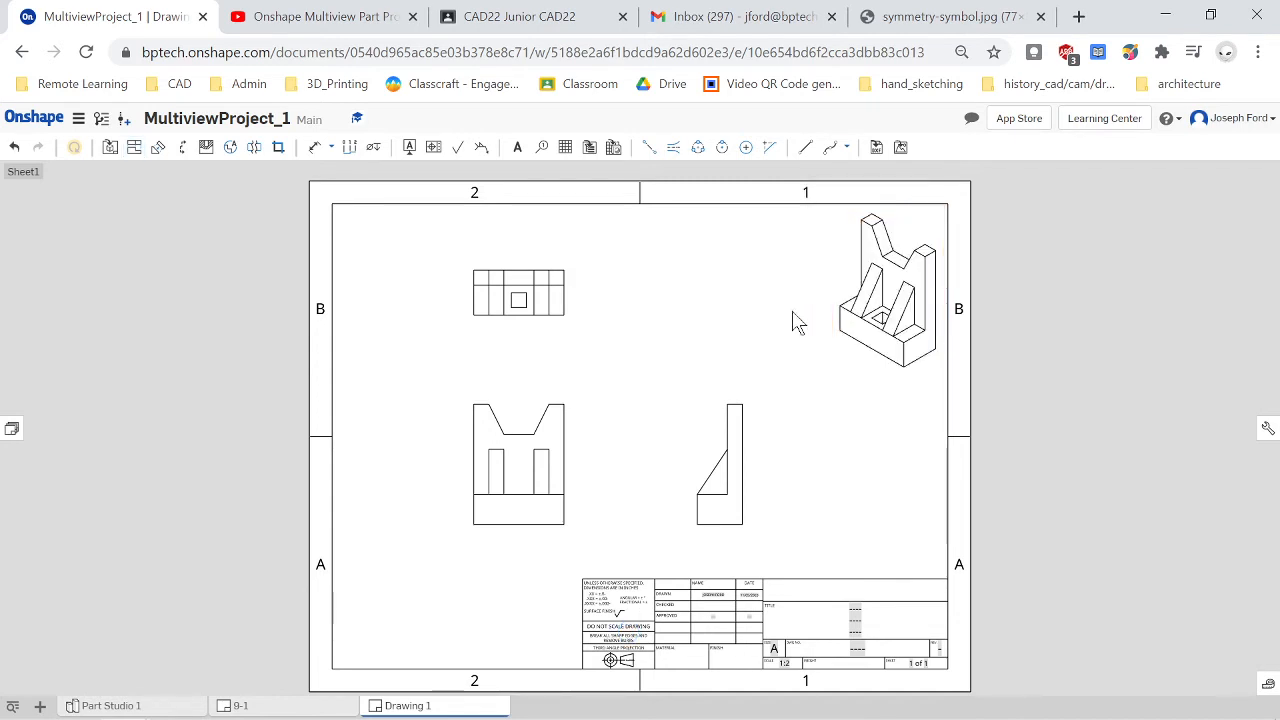
right_click(885, 318)
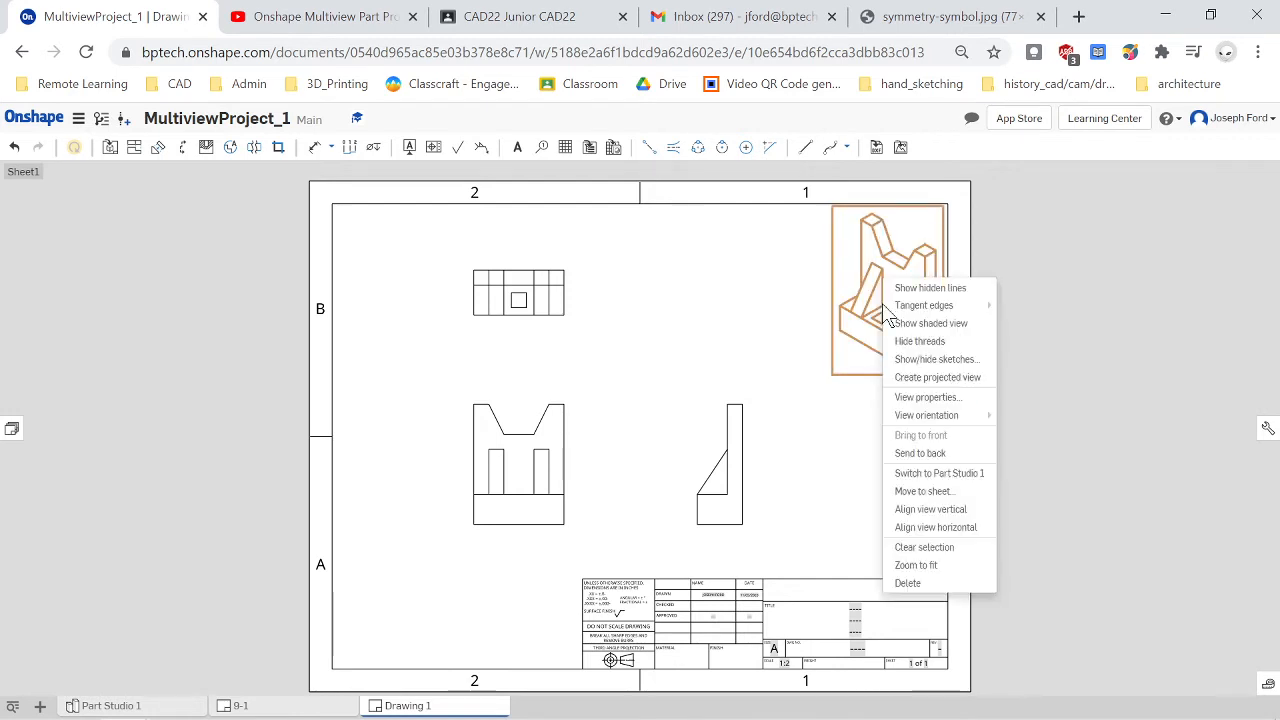
left_click(948, 326)
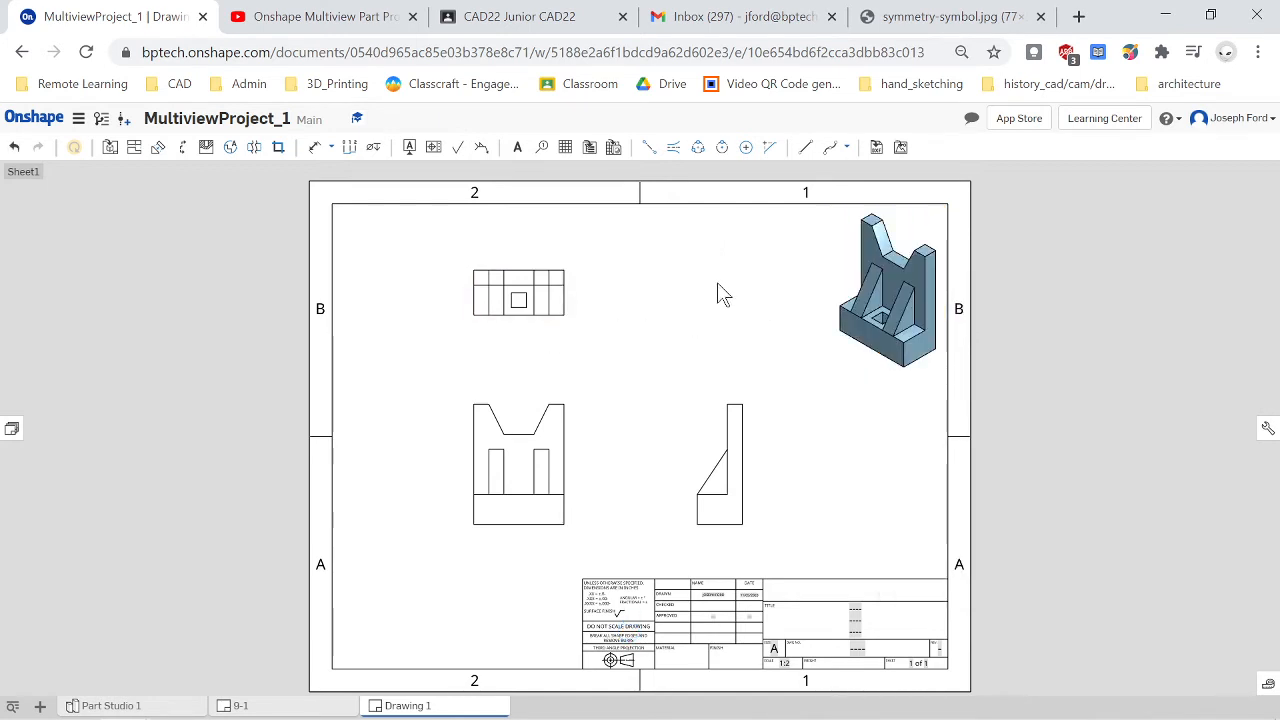
- Set the isometric view's scale to 1:3 and move the view slightly inward from the sheet's right border
double_click(897, 300)
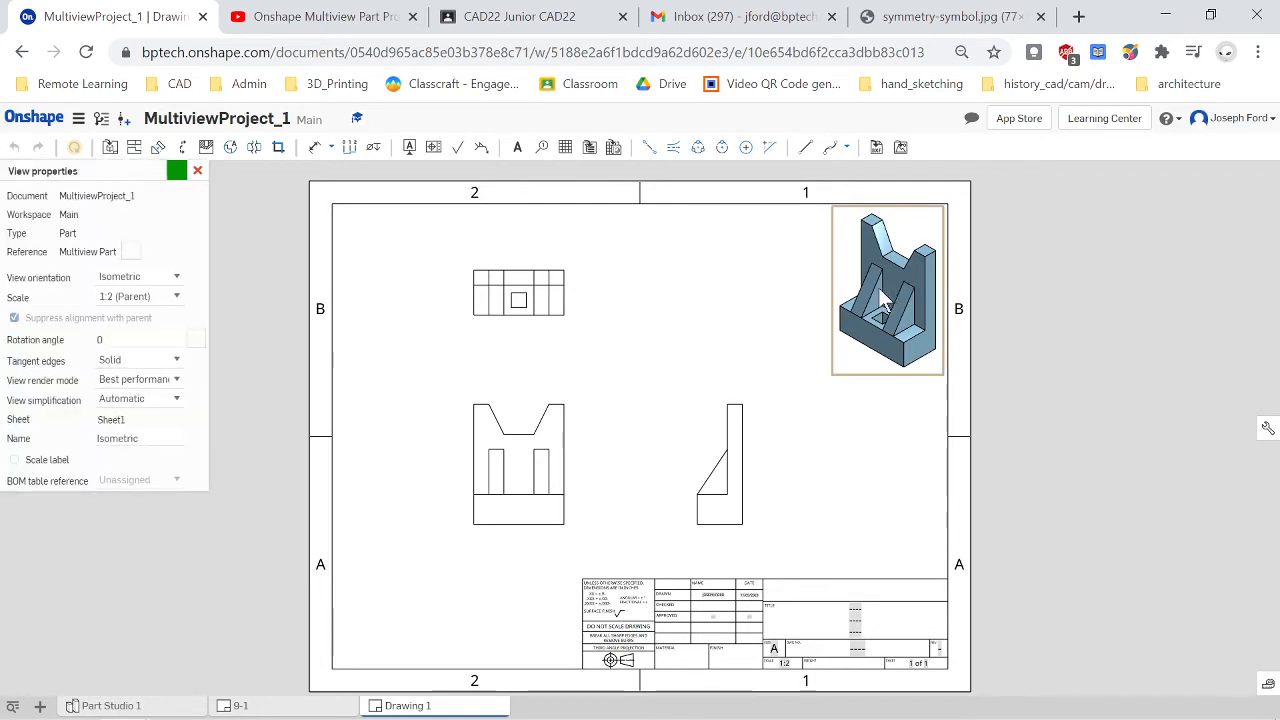
left_click(177, 298)
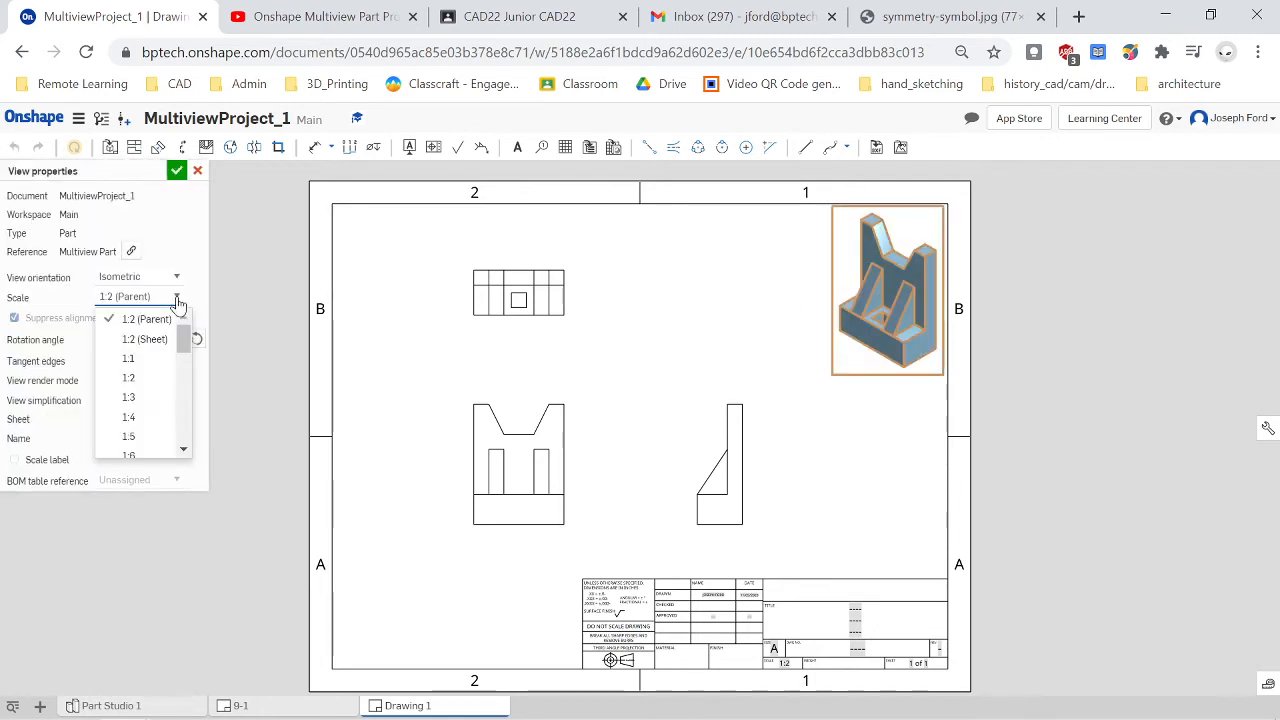
left_click(130, 397)
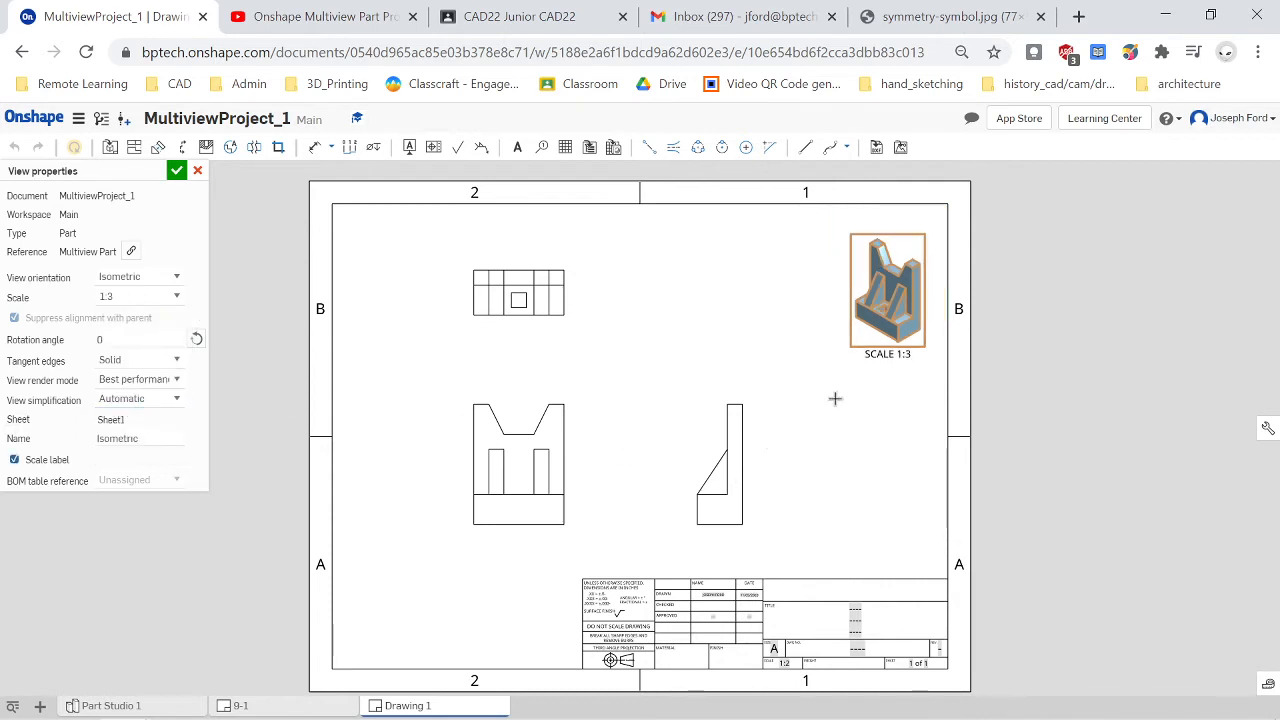
left_click(176, 172)
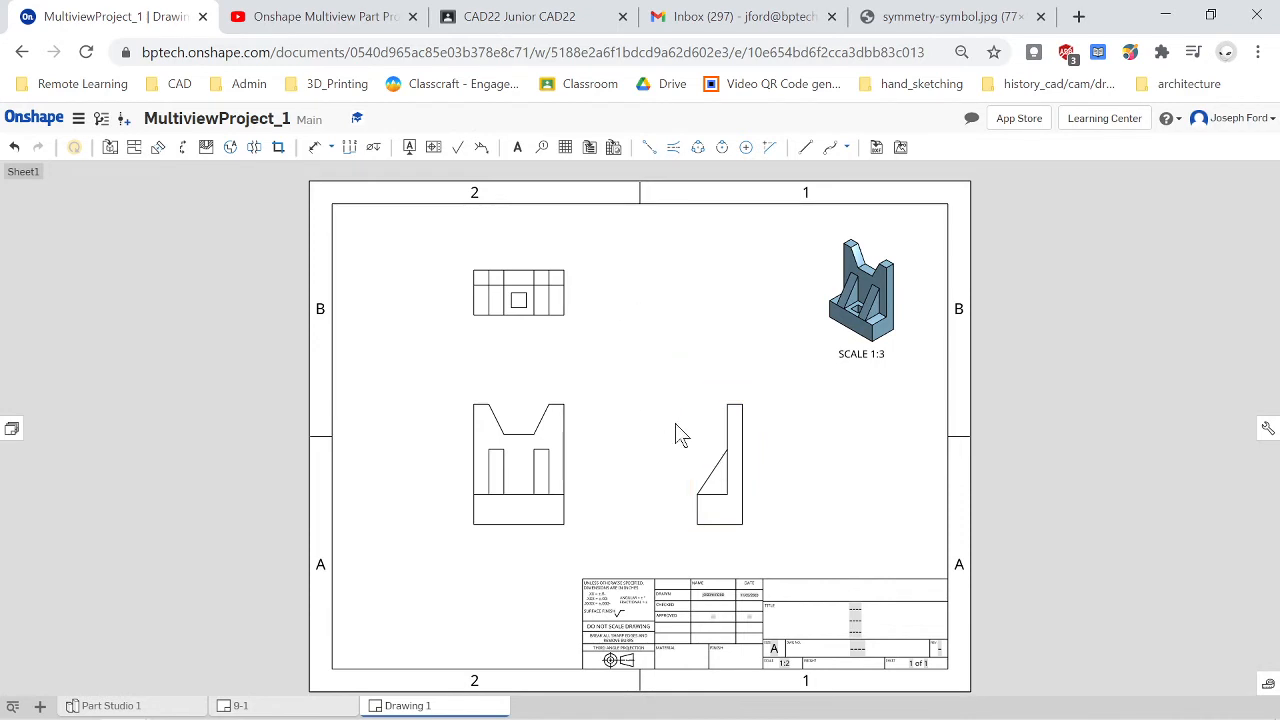
scroll(675, 540, "up", 2)
scroll(630, 370, "down", 2)
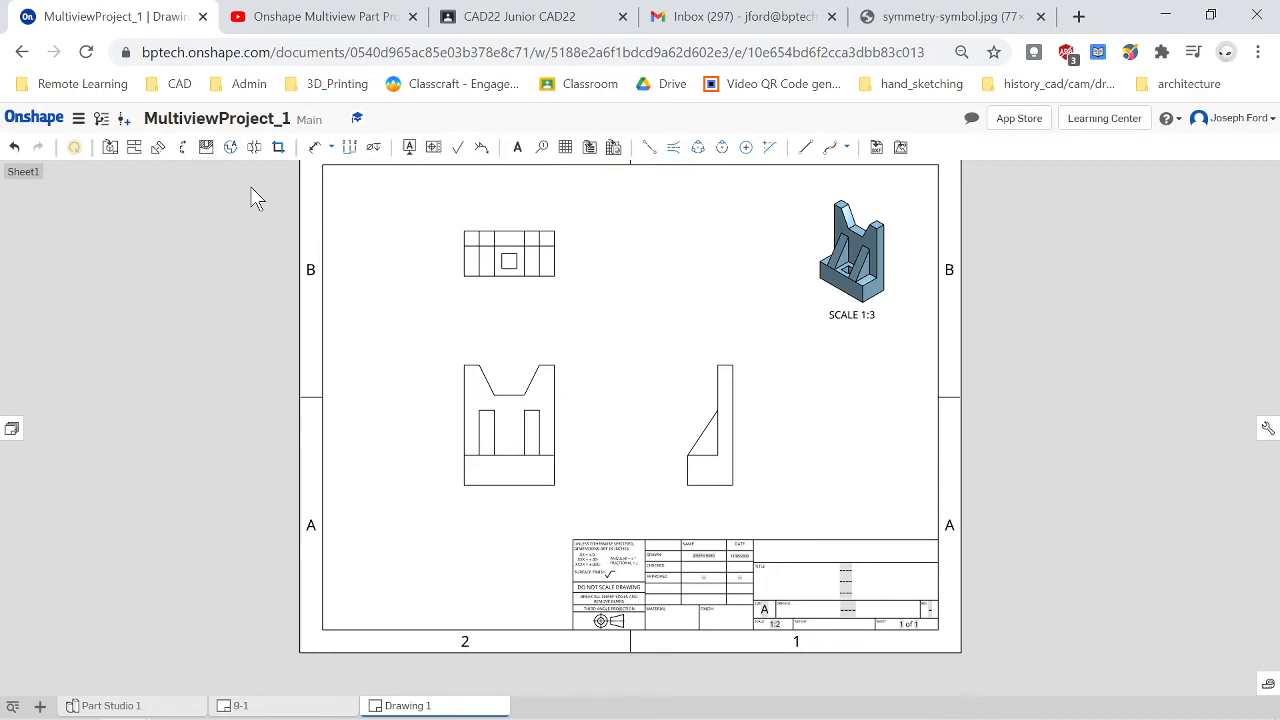
- Dimension the front view's overall width along its bottom edge, placing the dimension below the view
left_click(332, 148)
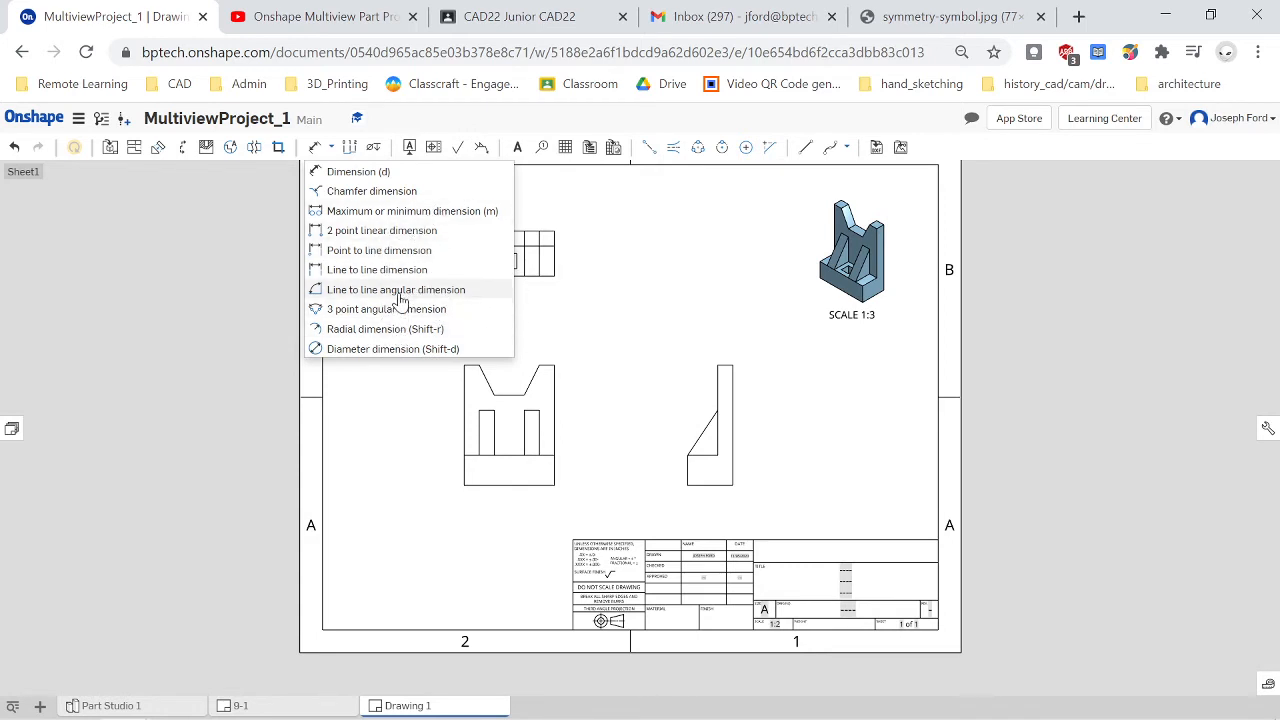
left_click(356, 172)
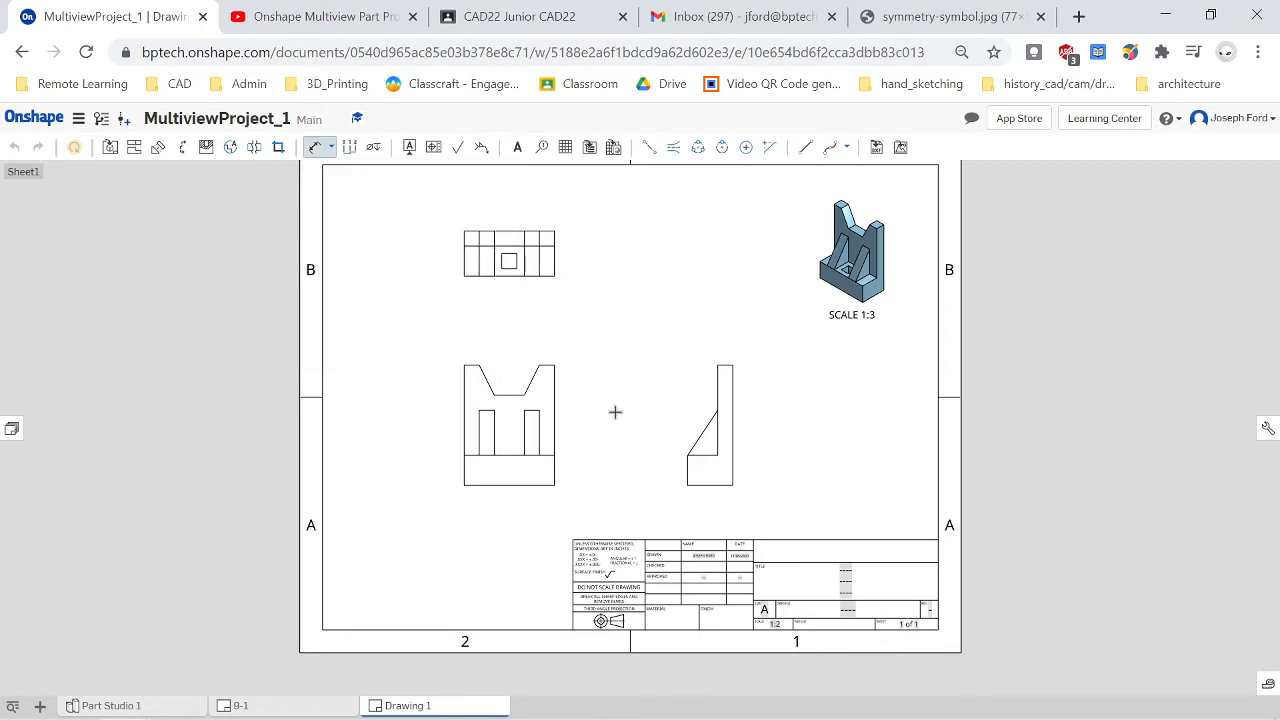
scroll(615, 411, "up", 2)
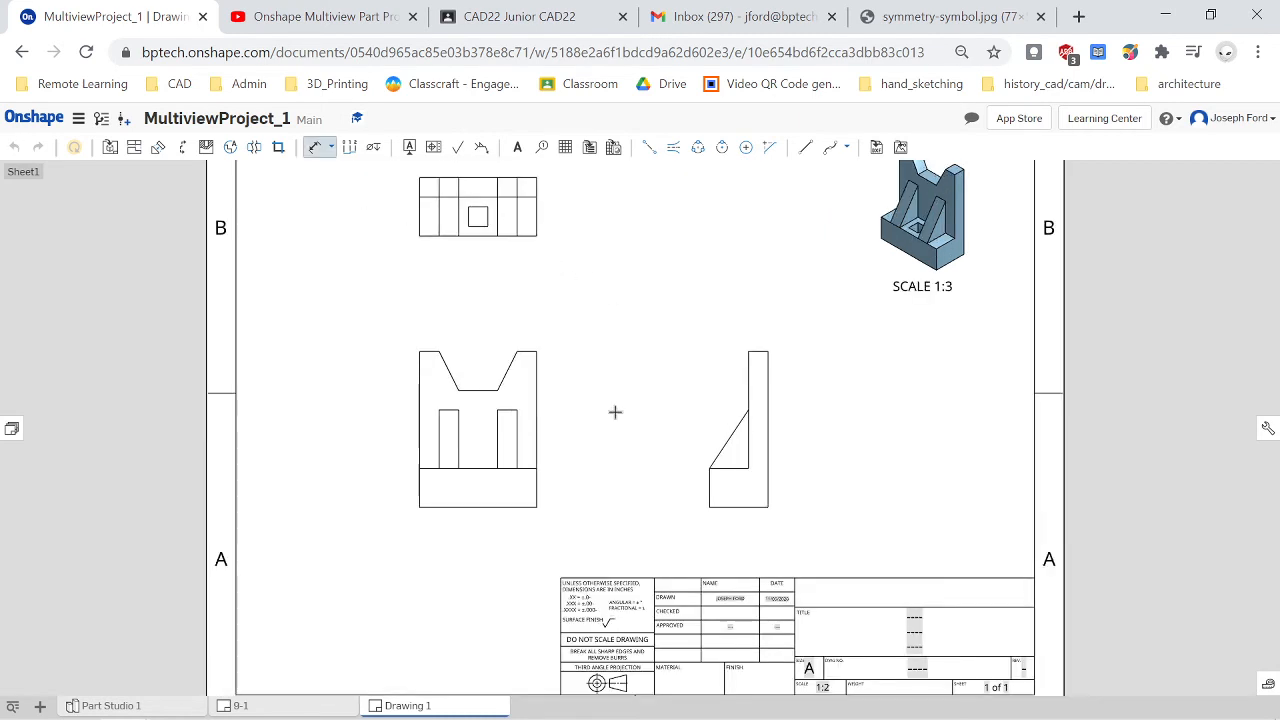
left_click(475, 508)
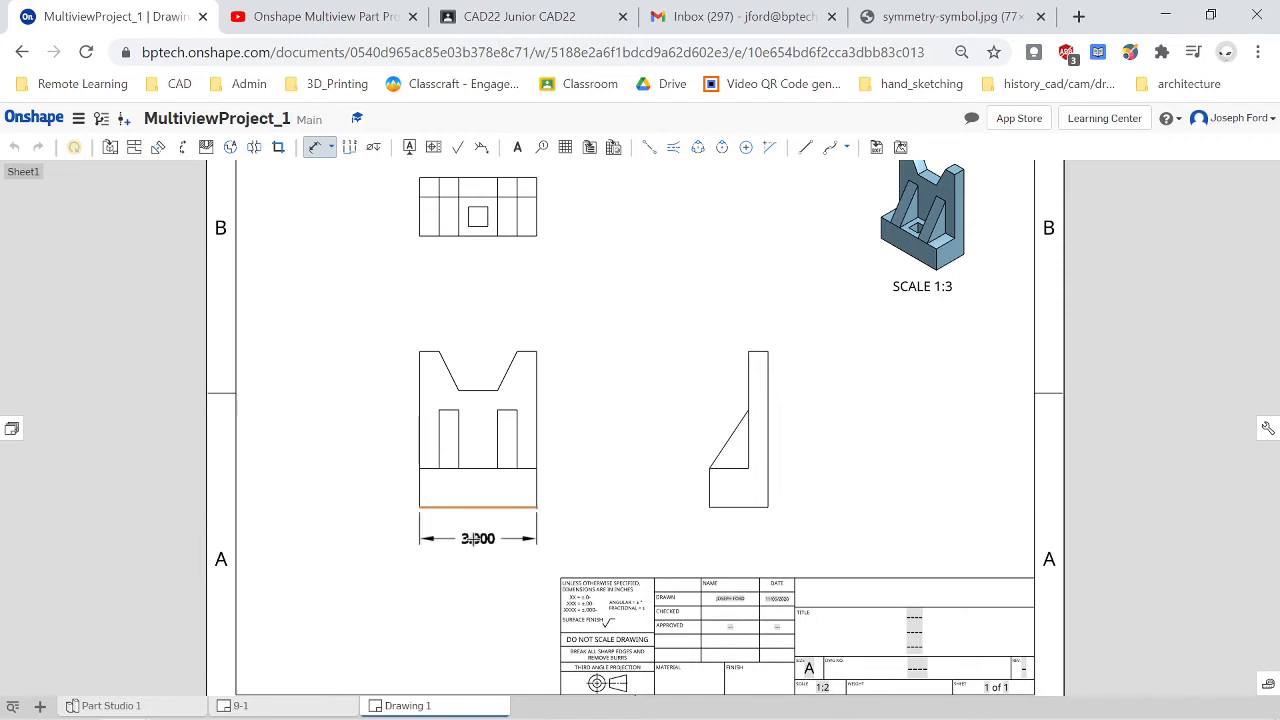
left_click(477, 538)
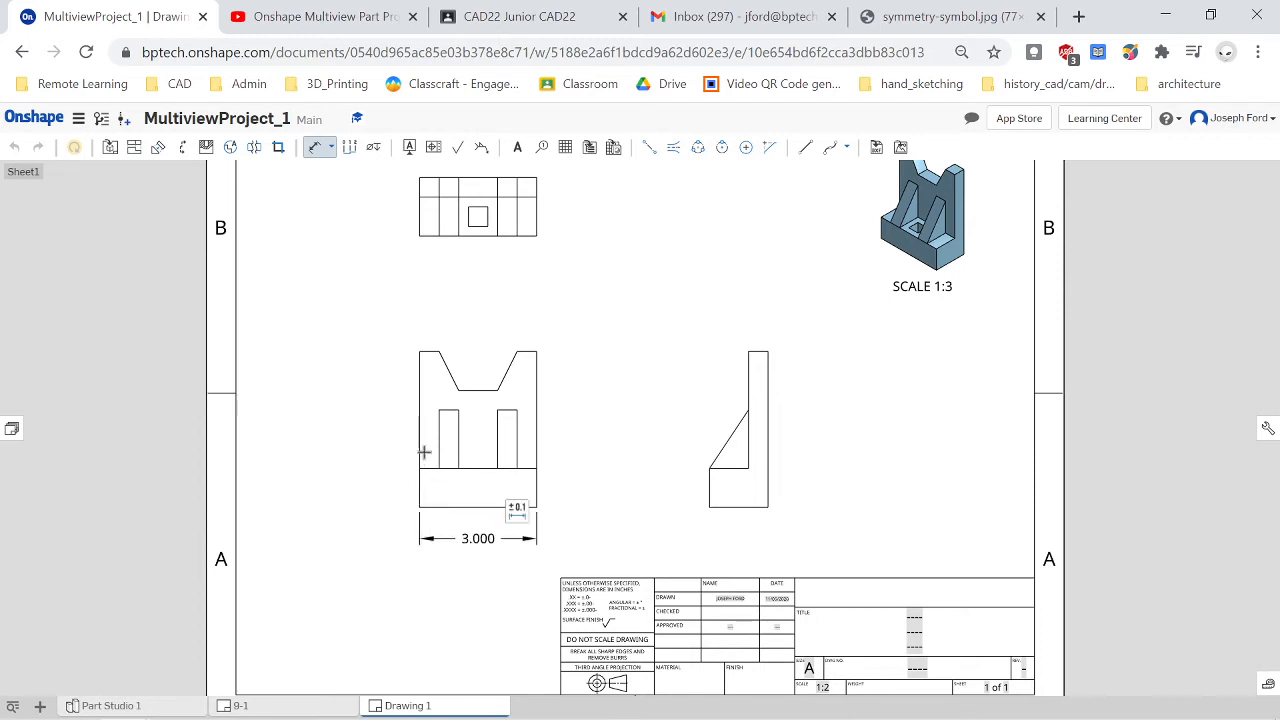
- Dimension the front view's overall height between its top and bottom edges, placing the dimension to the left of the view
left_click(428, 353)
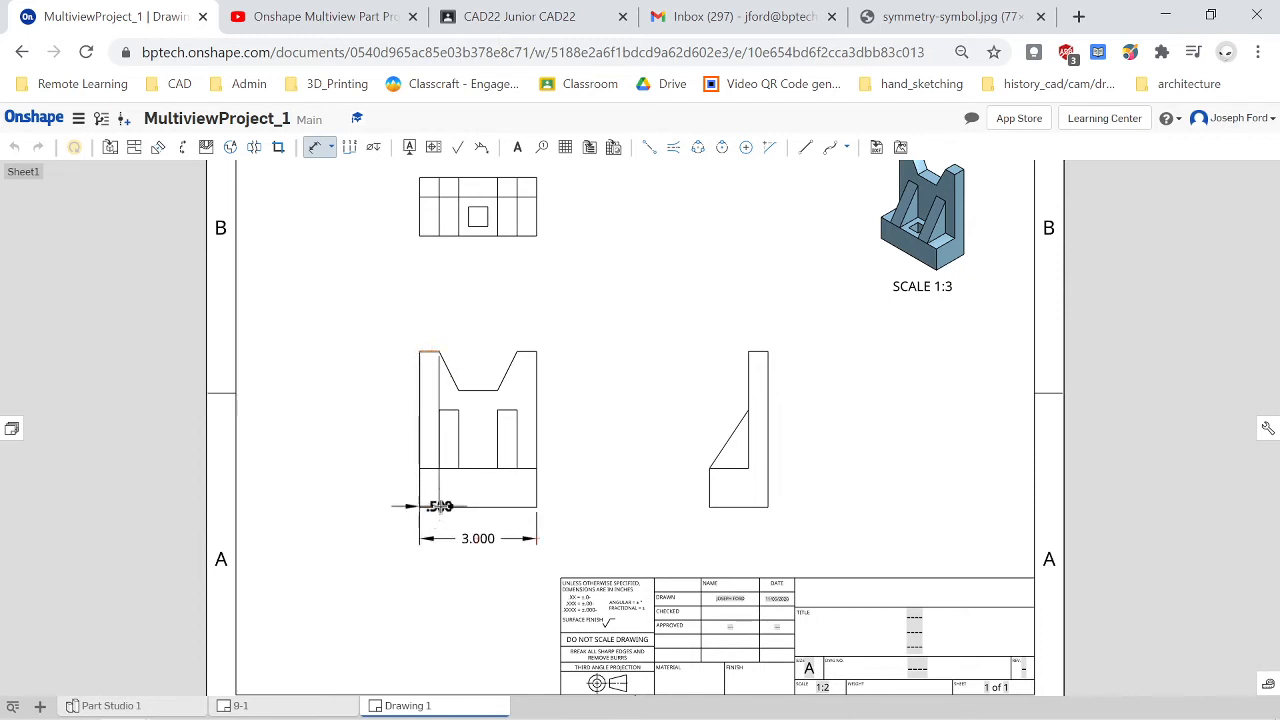
left_click(438, 506)
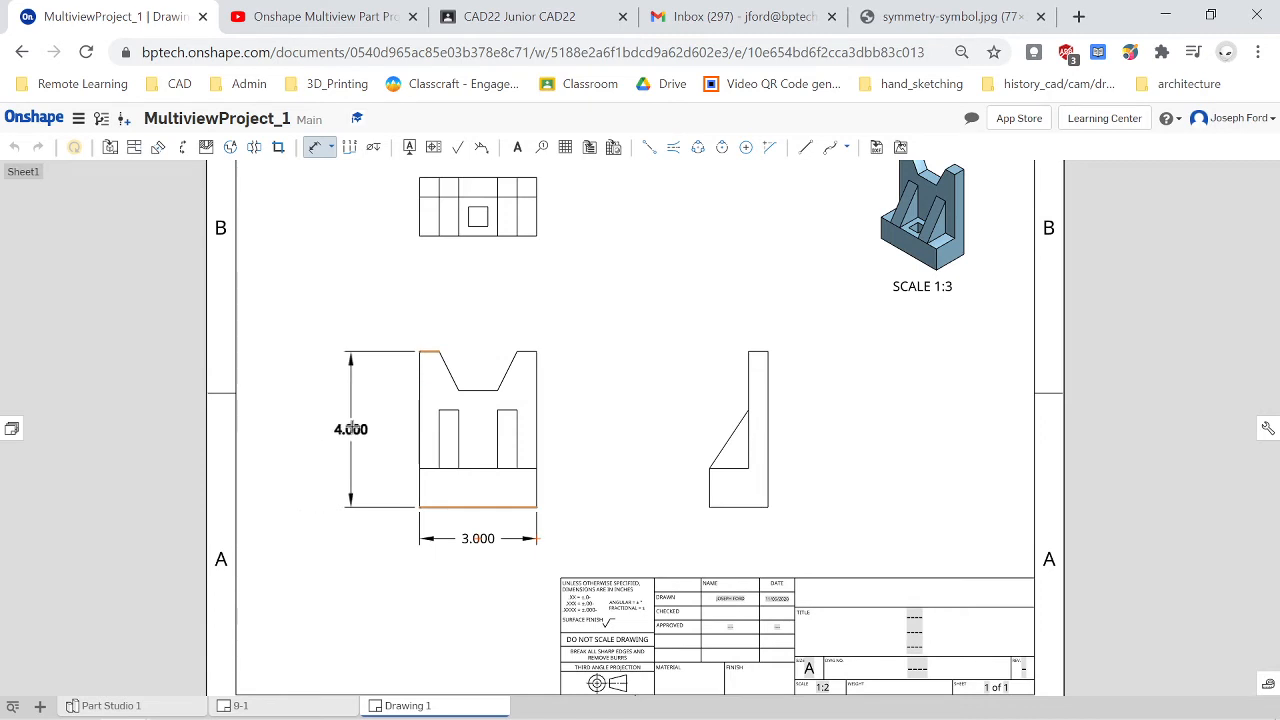
left_click(352, 428)
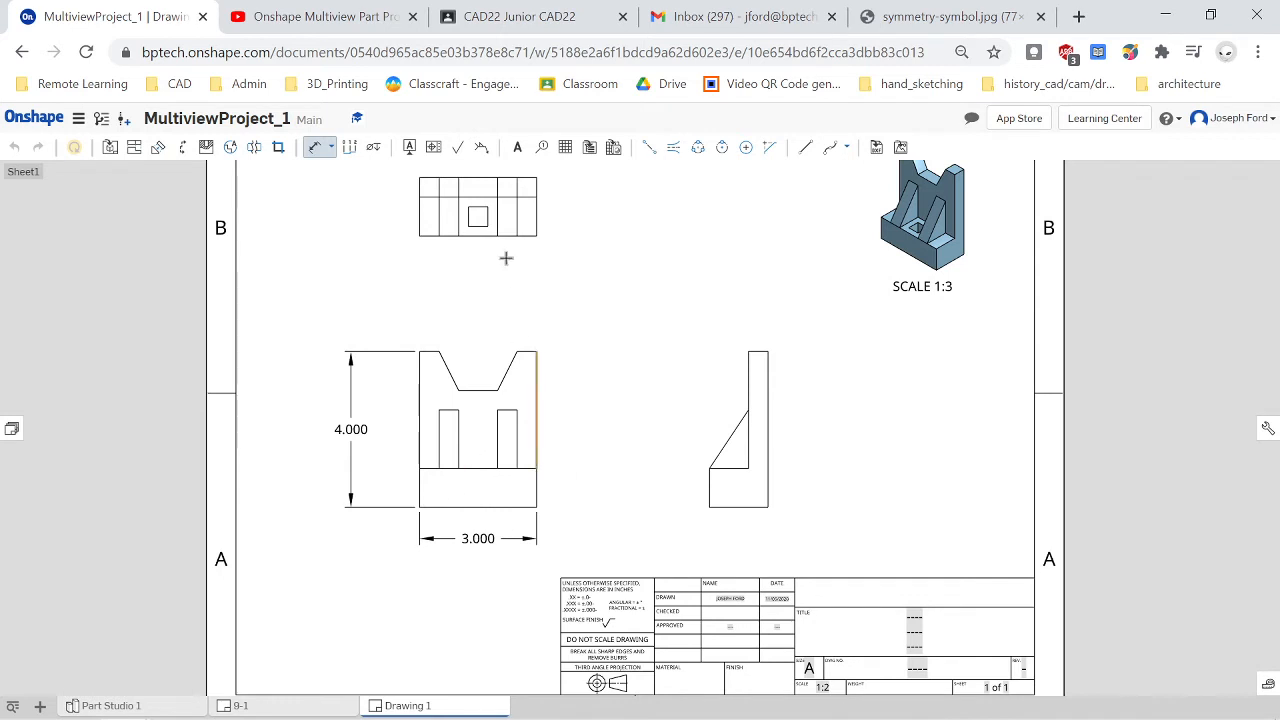
left_click(498, 222)
key("Escape")
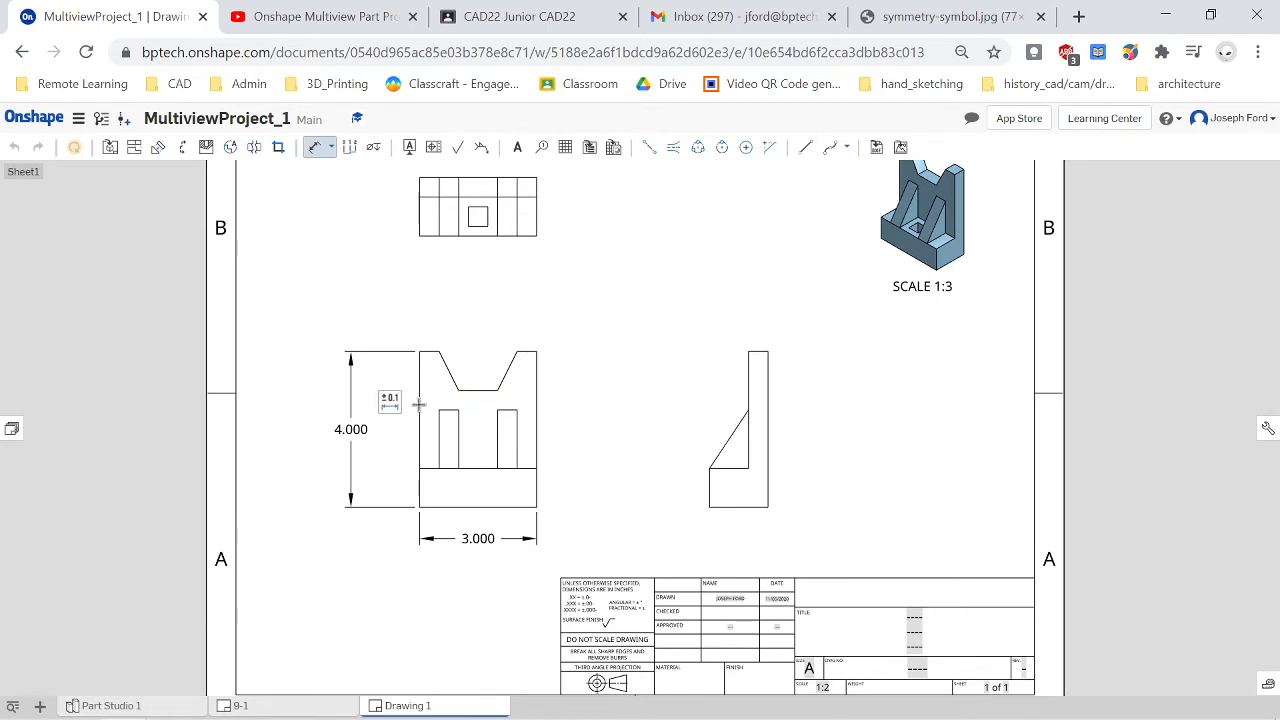
left_click(478, 390)
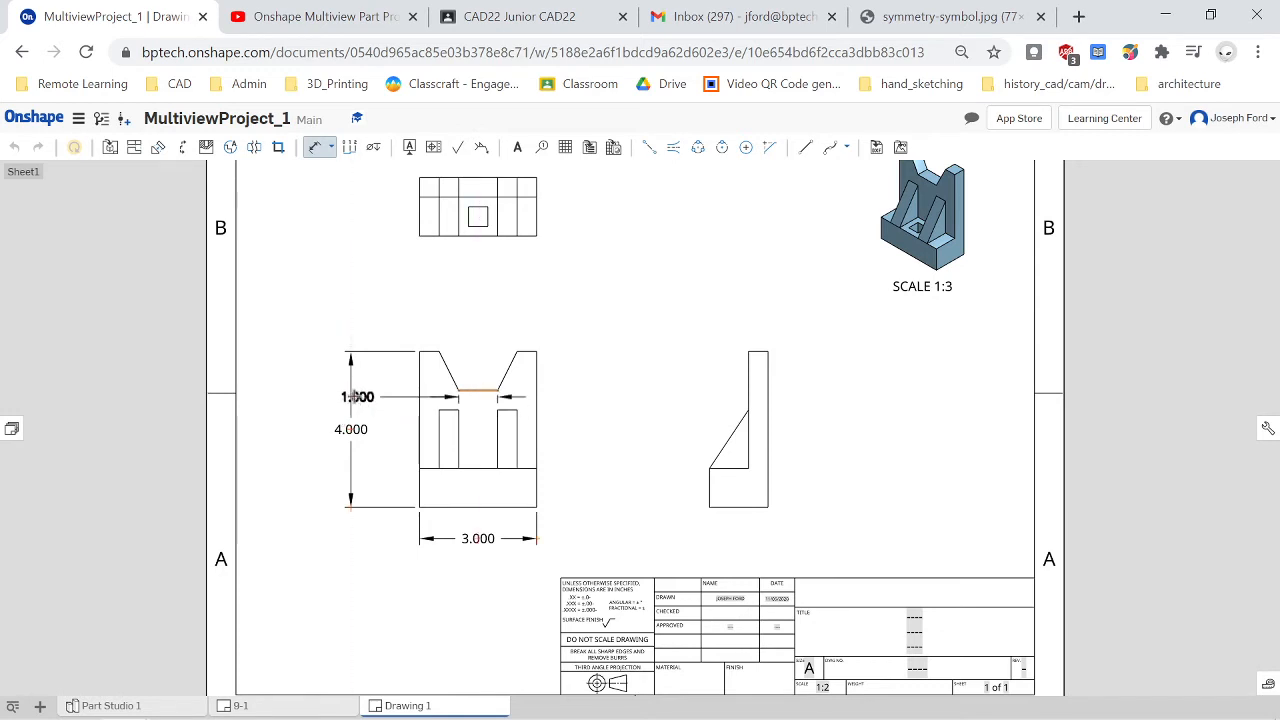
left_click(348, 393)
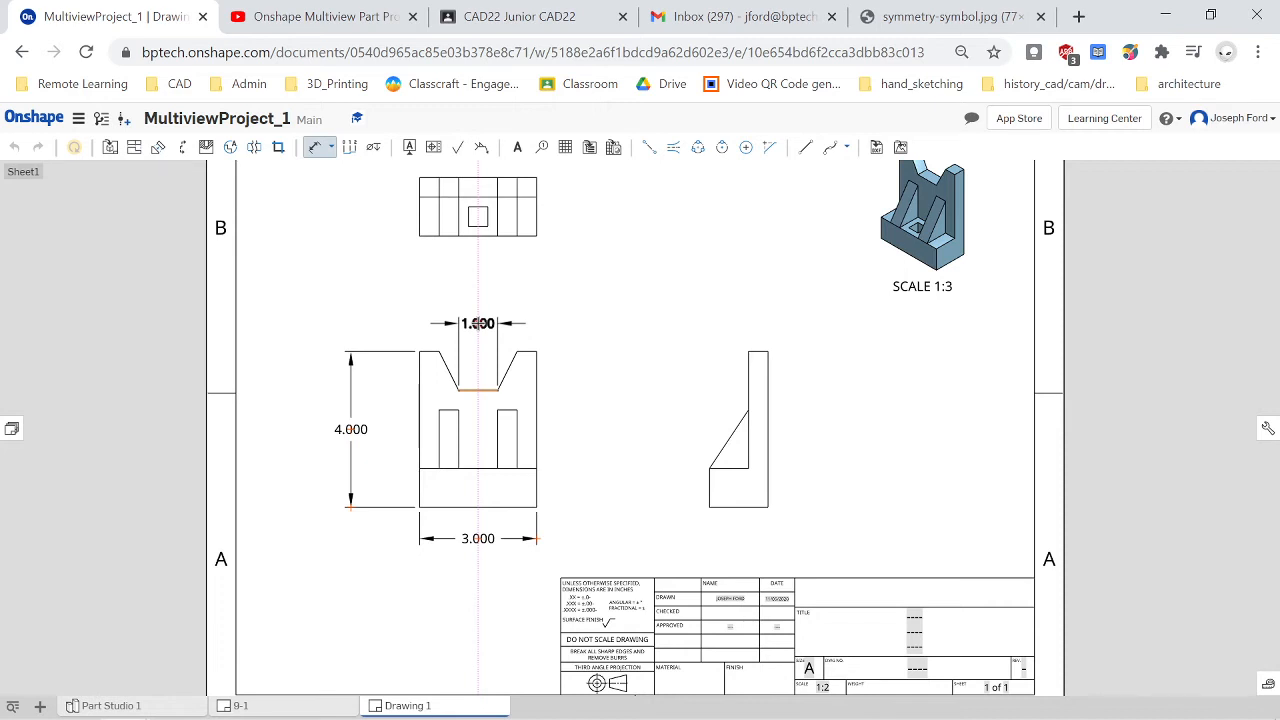
mouse_move(478, 323)
left_mouse_down()
mouse_move(478, 342)
mouse_move(478, 325)
left_mouse_up()
key("Delete")
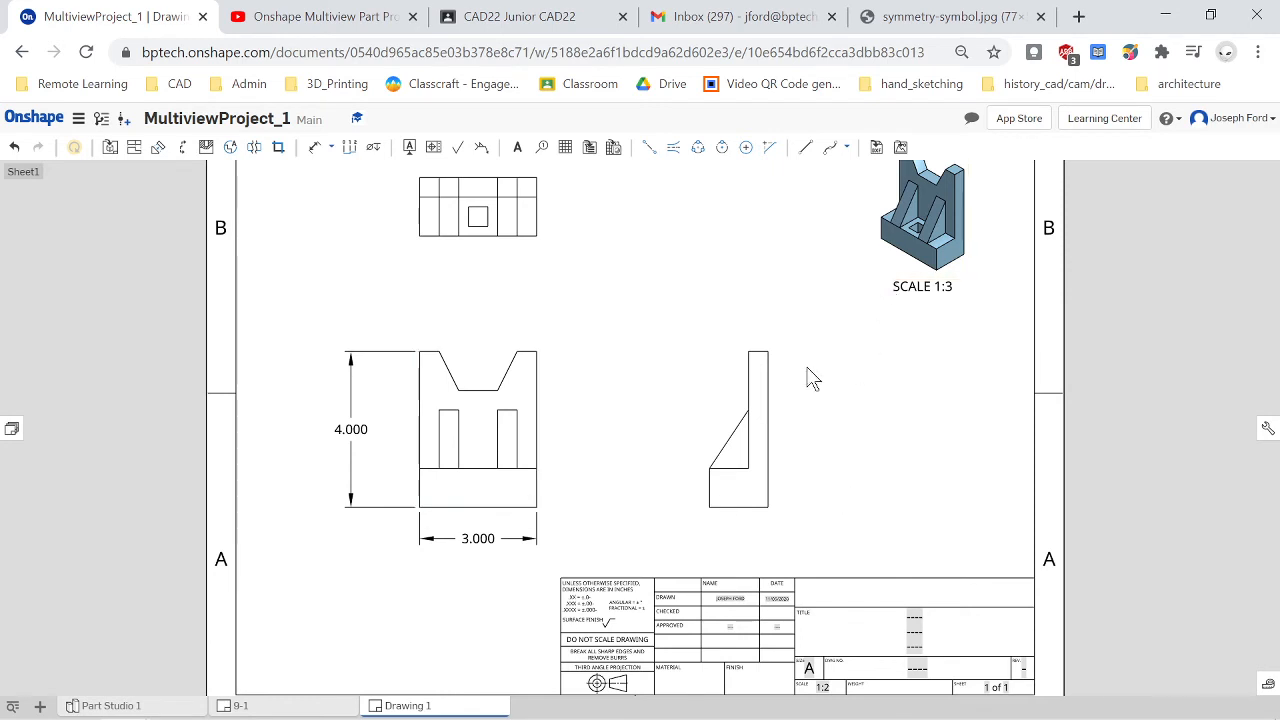
- Show hidden lines in the front view and the right-side view
right_click(497, 490)
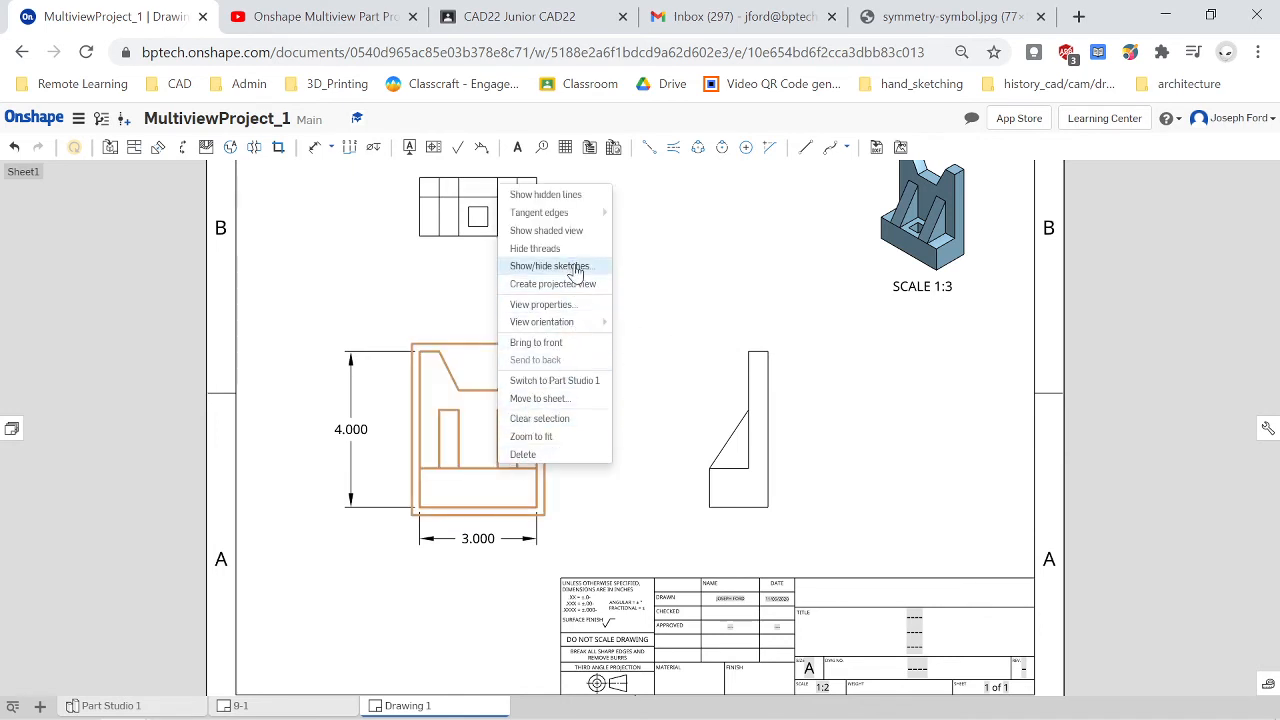
left_click(579, 197)
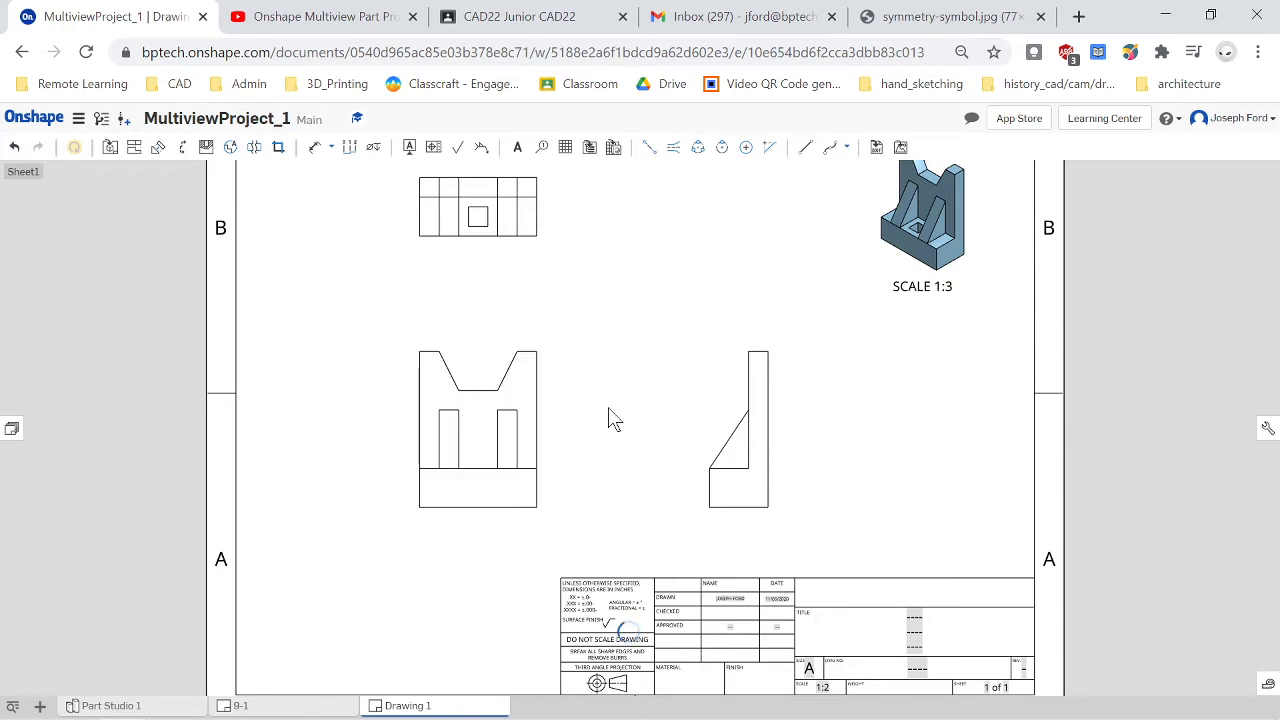
right_click(741, 508)
mouse_move(821, 203)
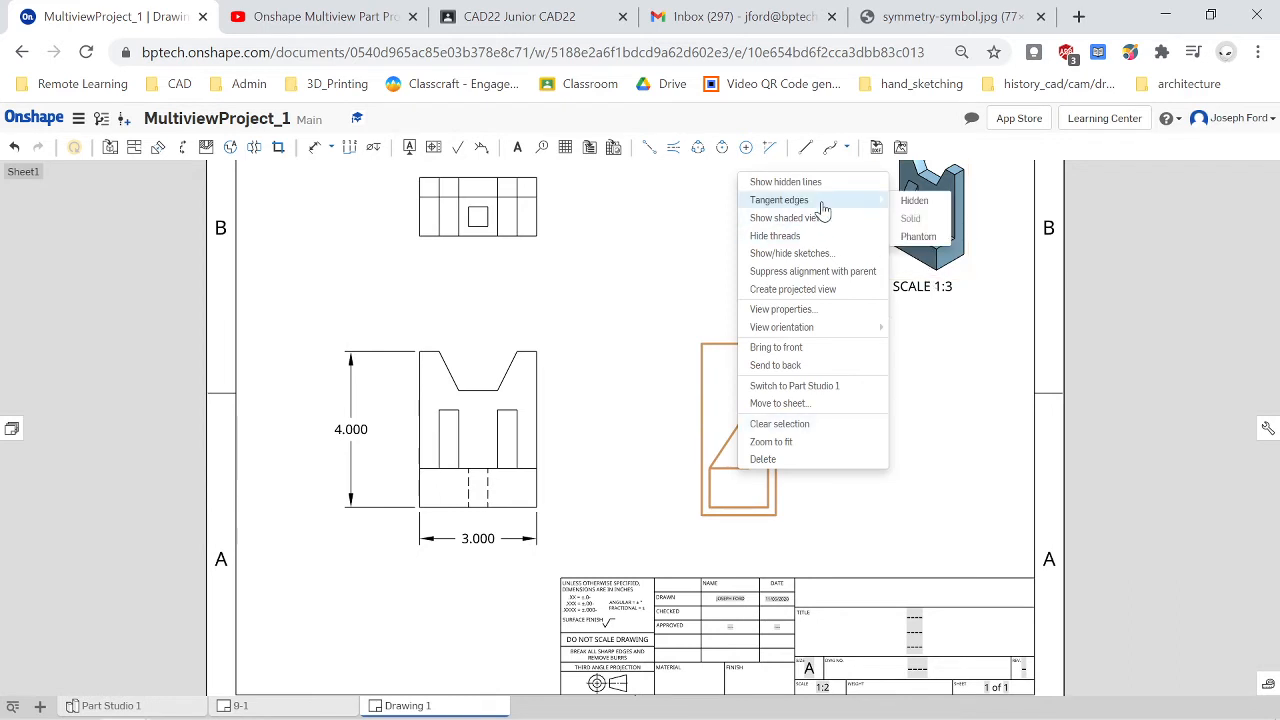
left_click(806, 183)
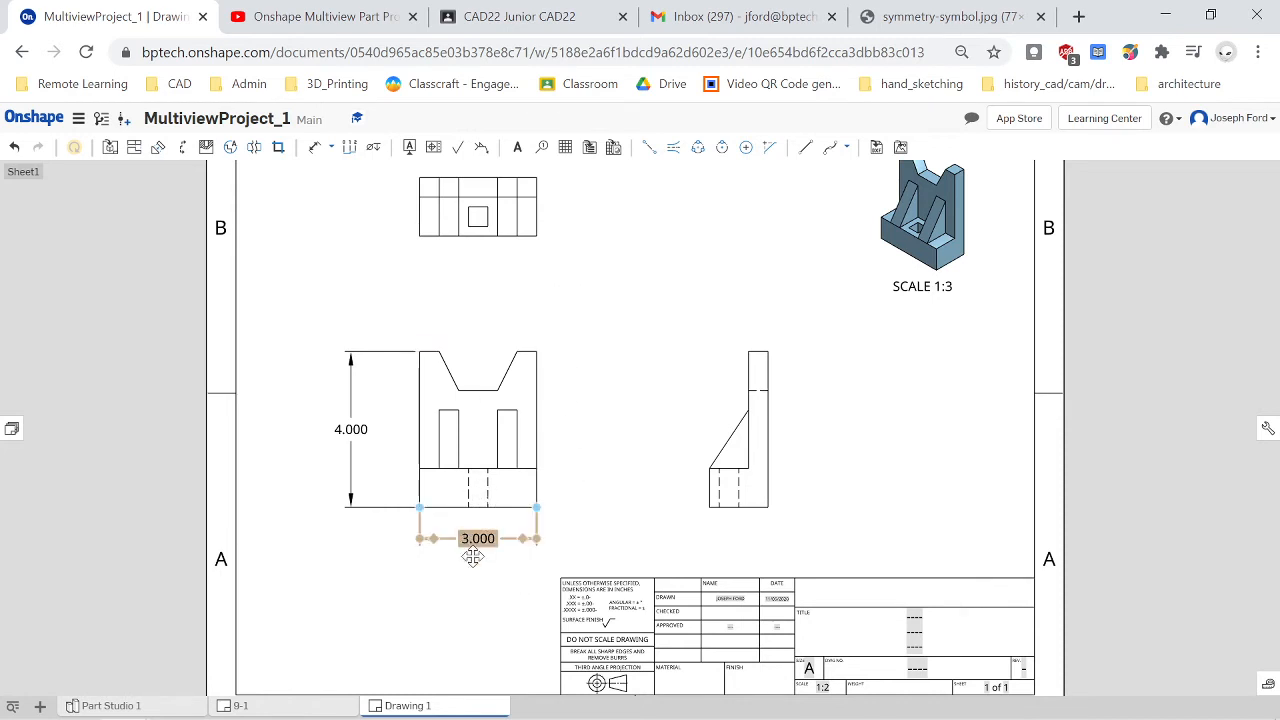
- Move the overall width dimension above the front view and add a vertical centerline midway between the view's outer side edges
left_click_drag(505, 358, 478, 308)
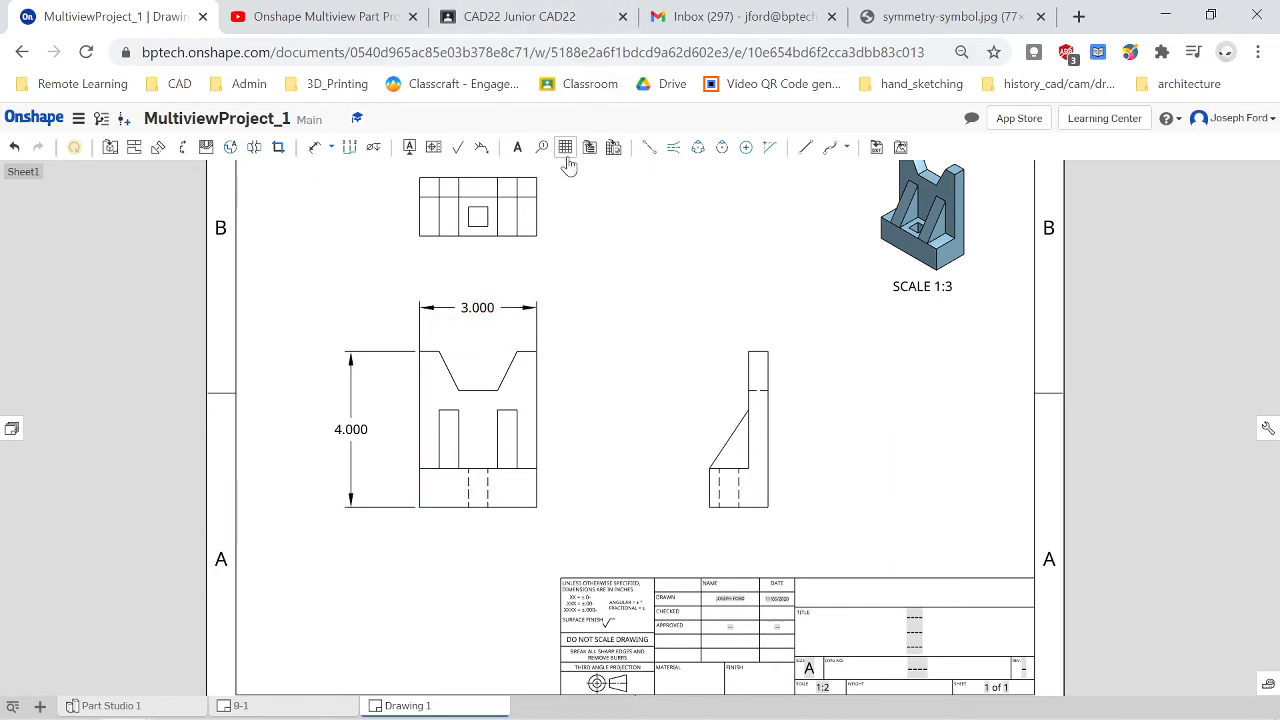
left_click(676, 149)
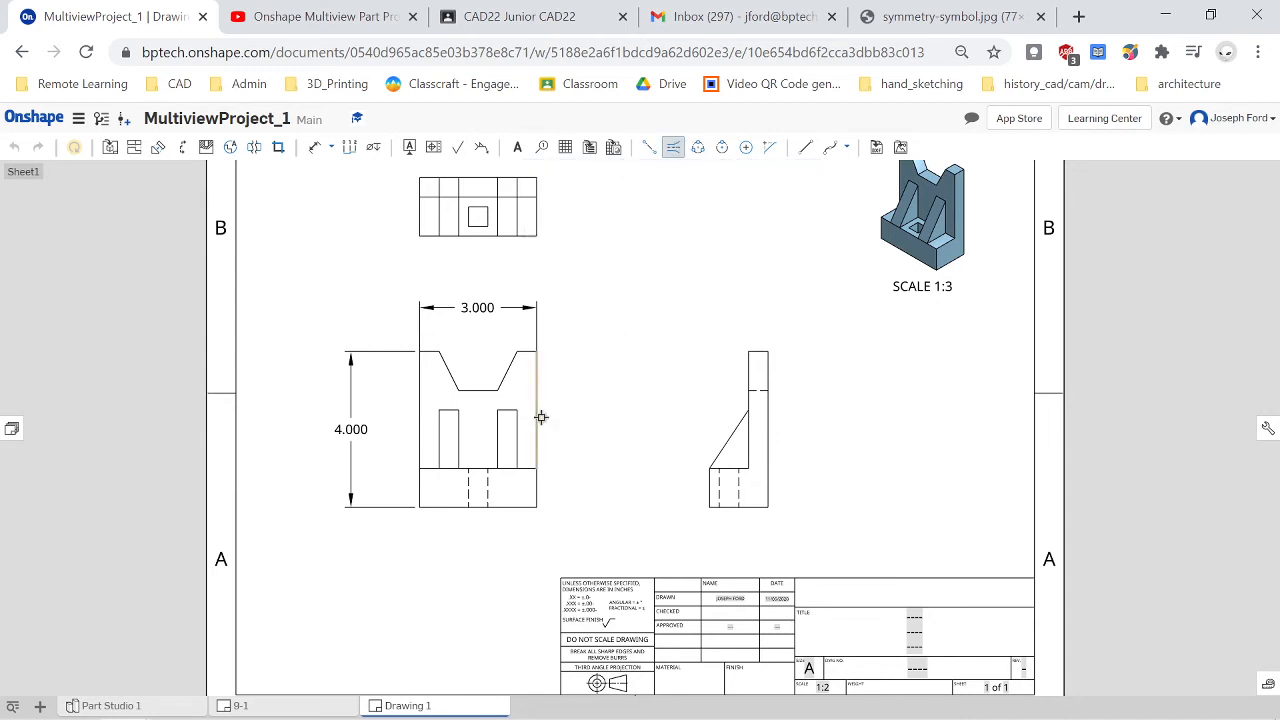
left_click(535, 417)
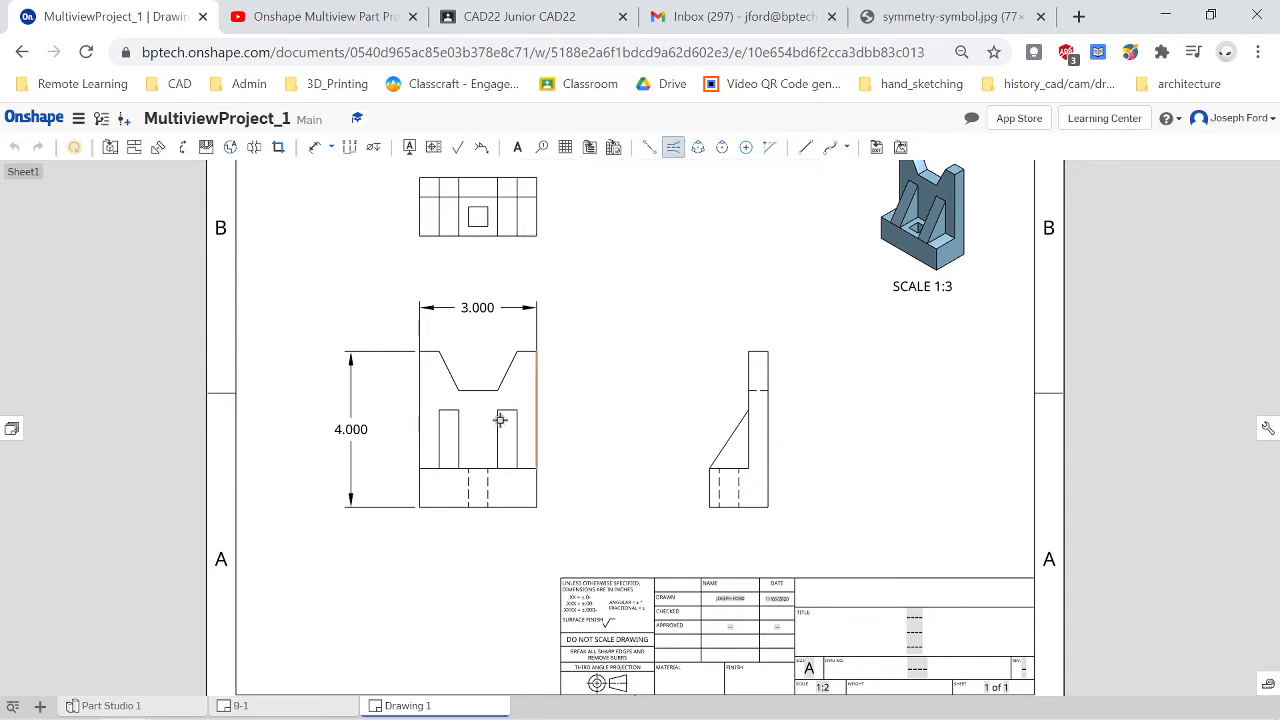
left_click(420, 412)
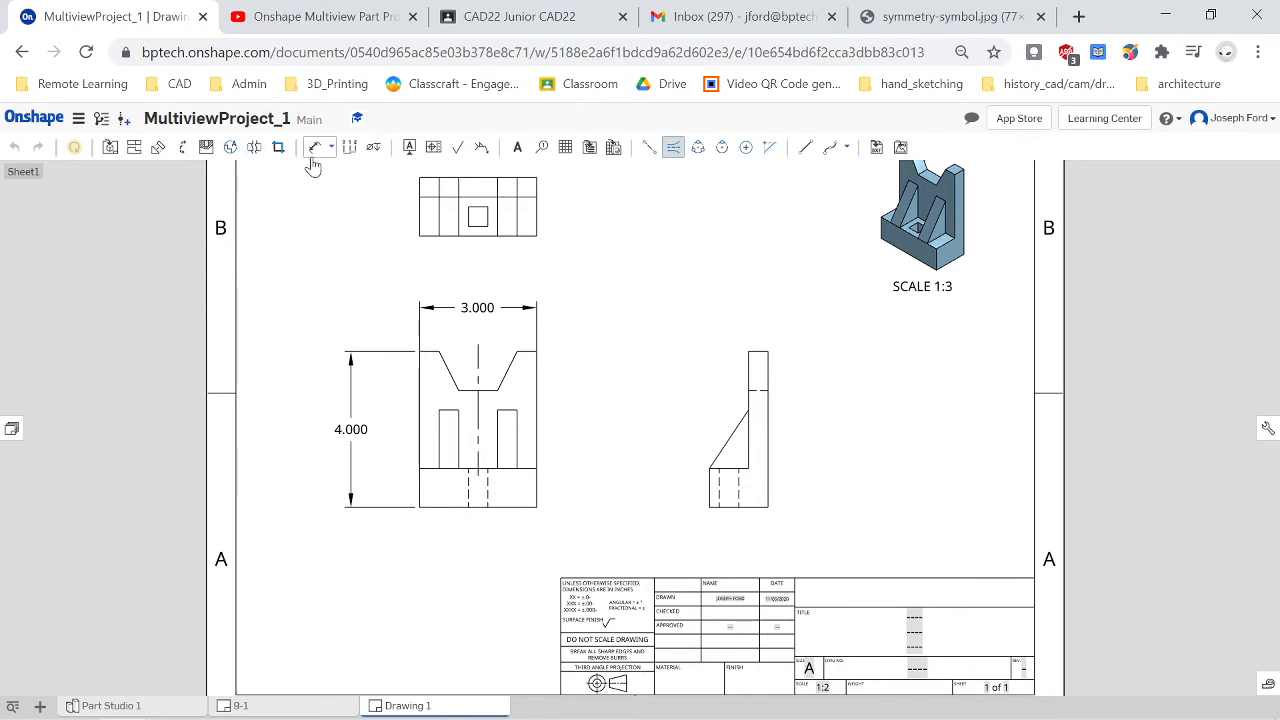
- Add a leader note reading "Sym" pointing to the upper end of the front view's centerline, with the text up and to the right
left_click(519, 150)
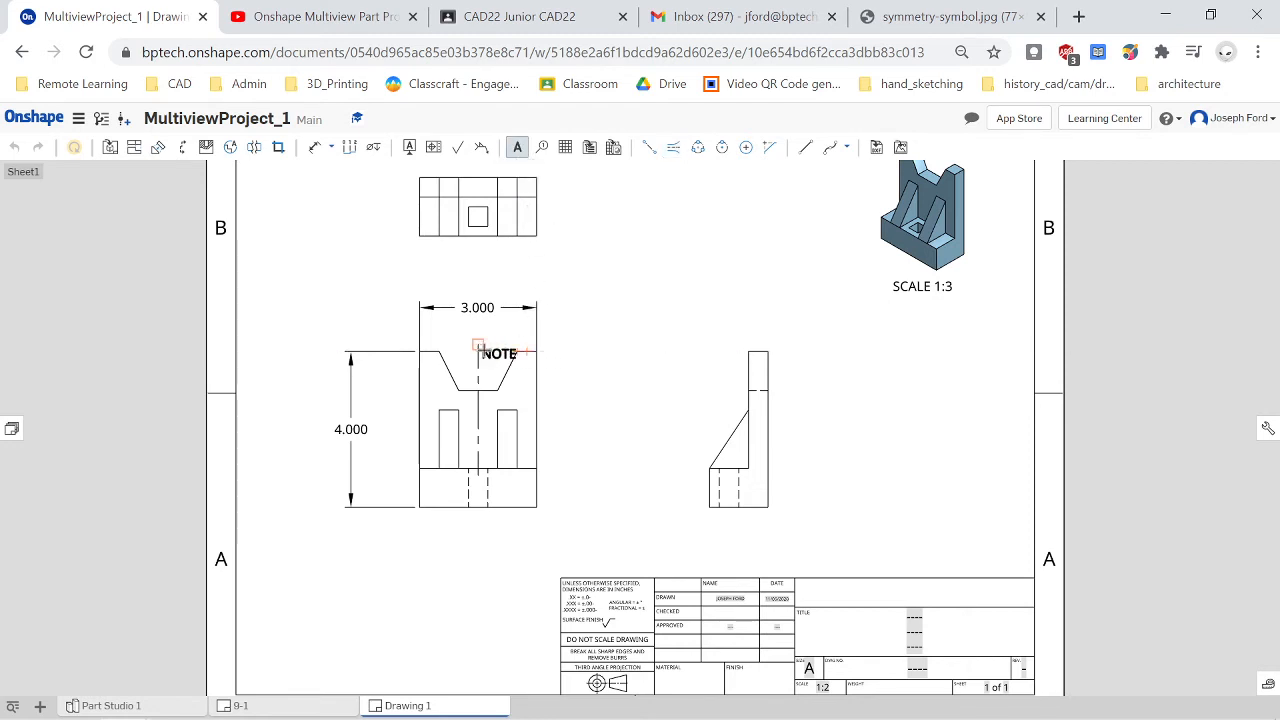
left_click(478, 345)
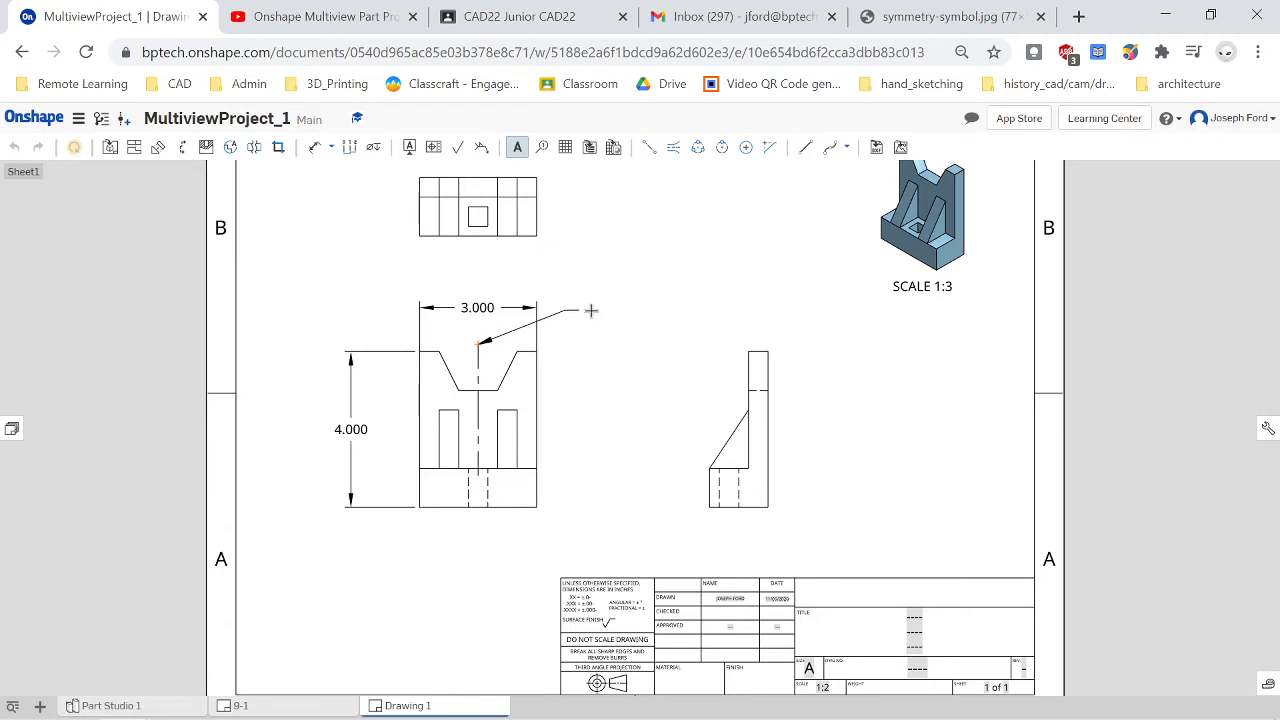
left_click(580, 337)
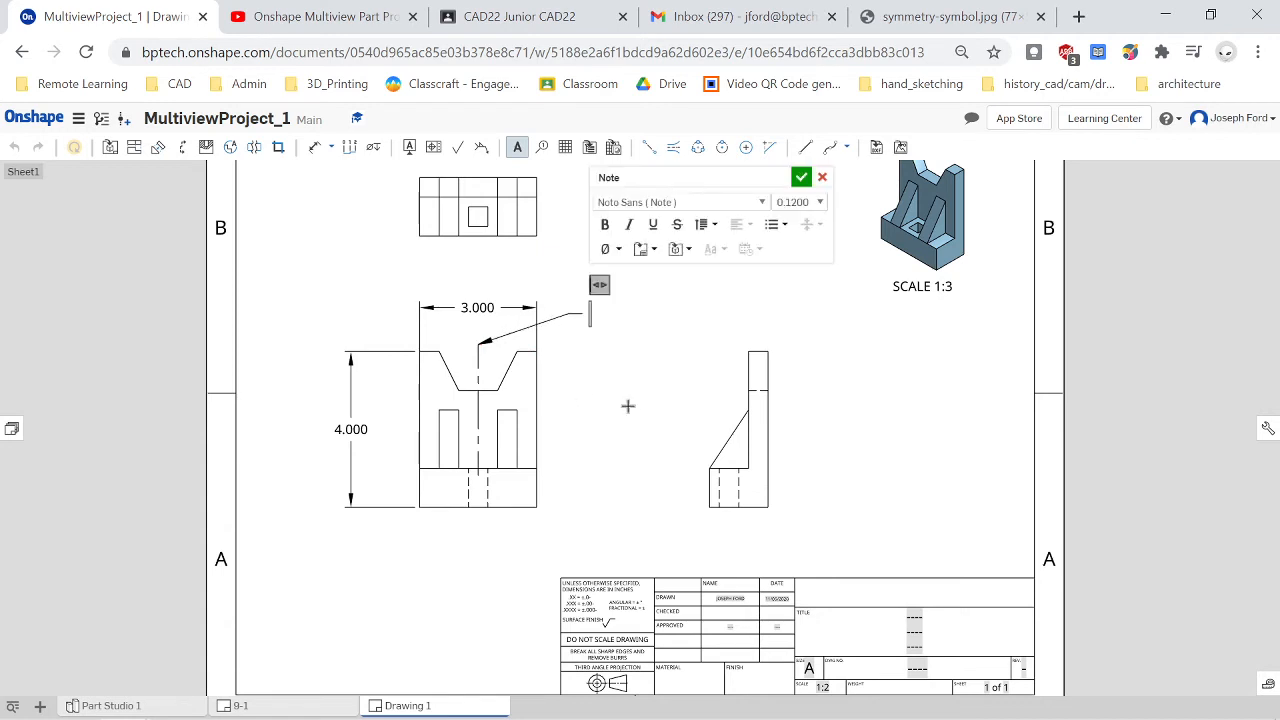
type("Sym")
left_click(585, 371)
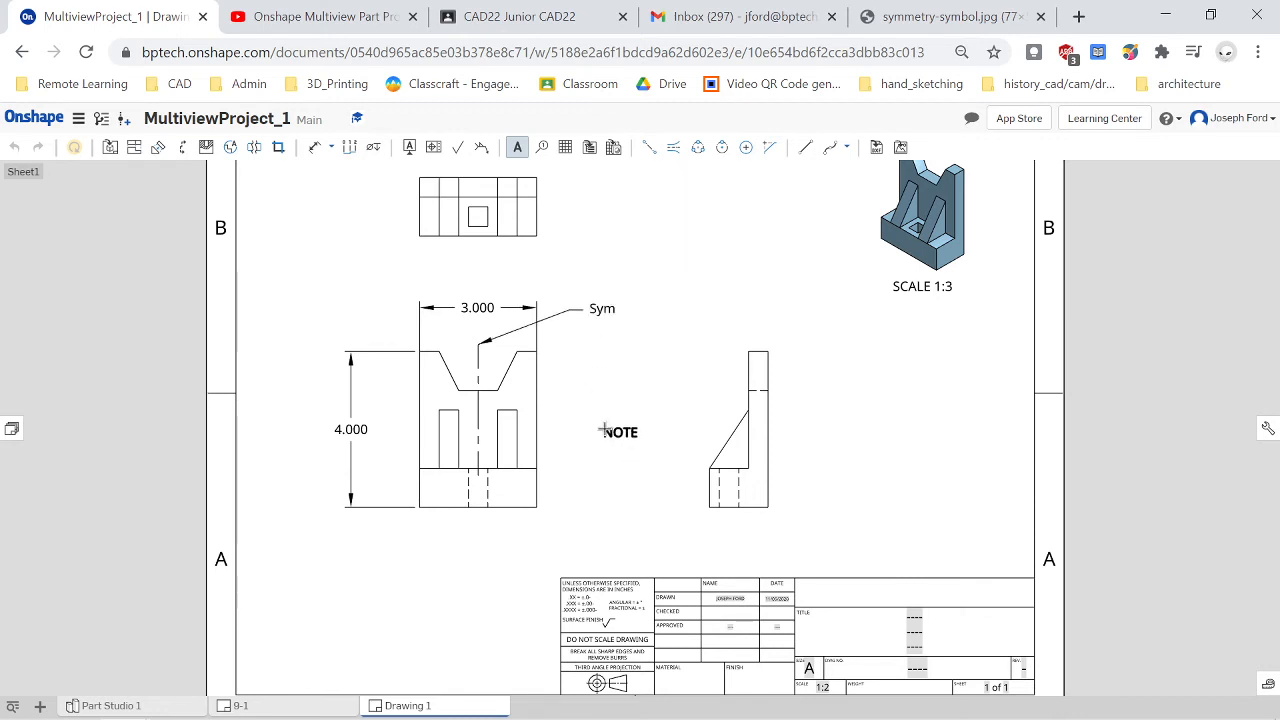
key("Escape")
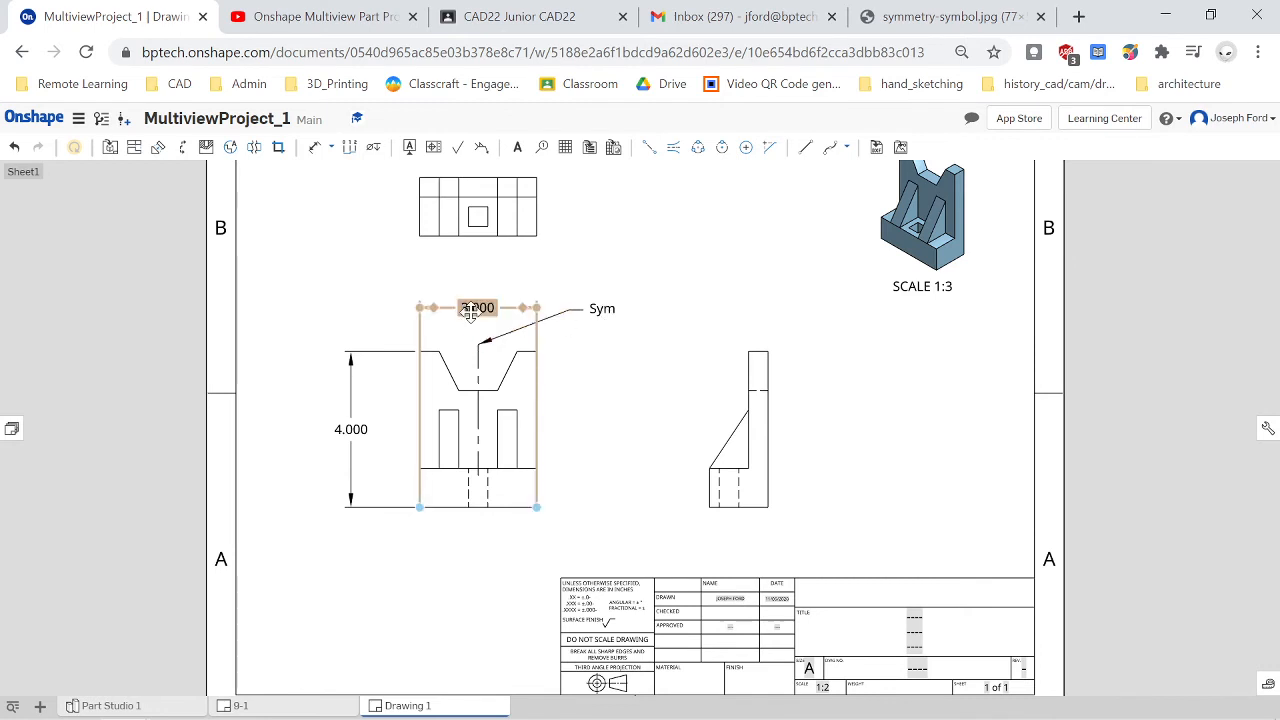
- Move the overall width dimension back below the front view and dimension the short top-left edge's width above the view
left_click_drag(471, 305, 463, 531)
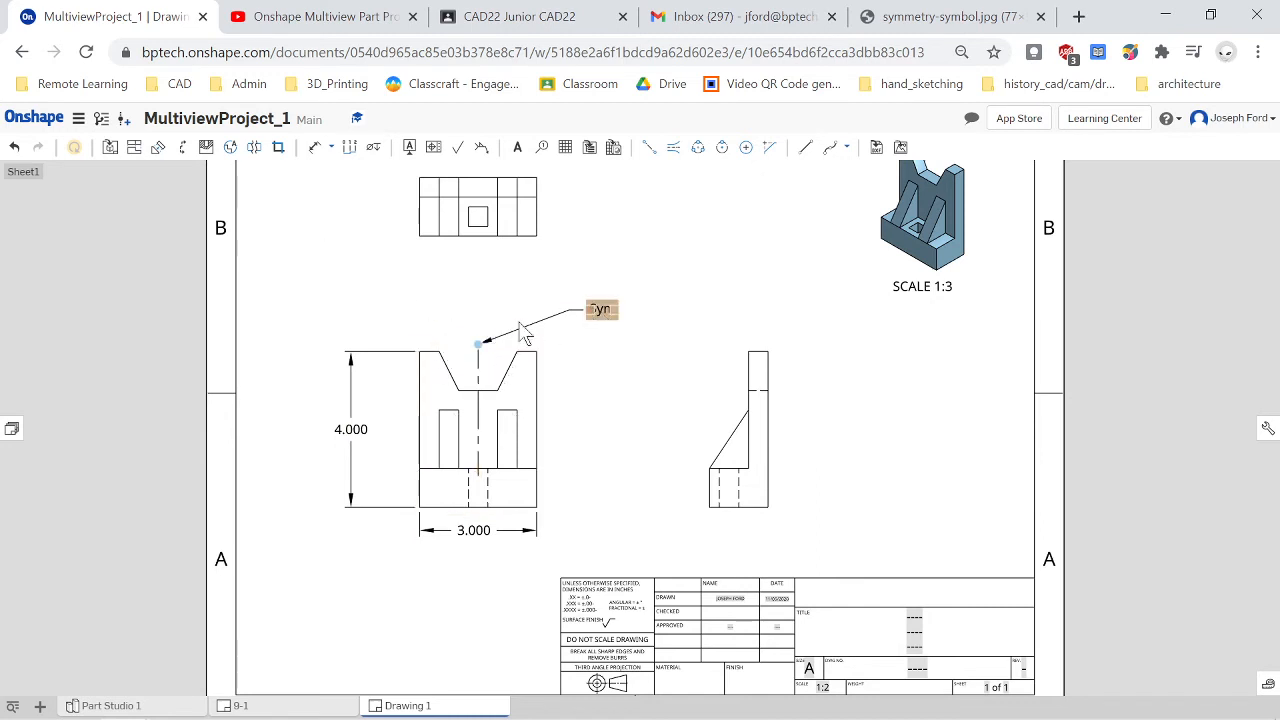
left_click(480, 470)
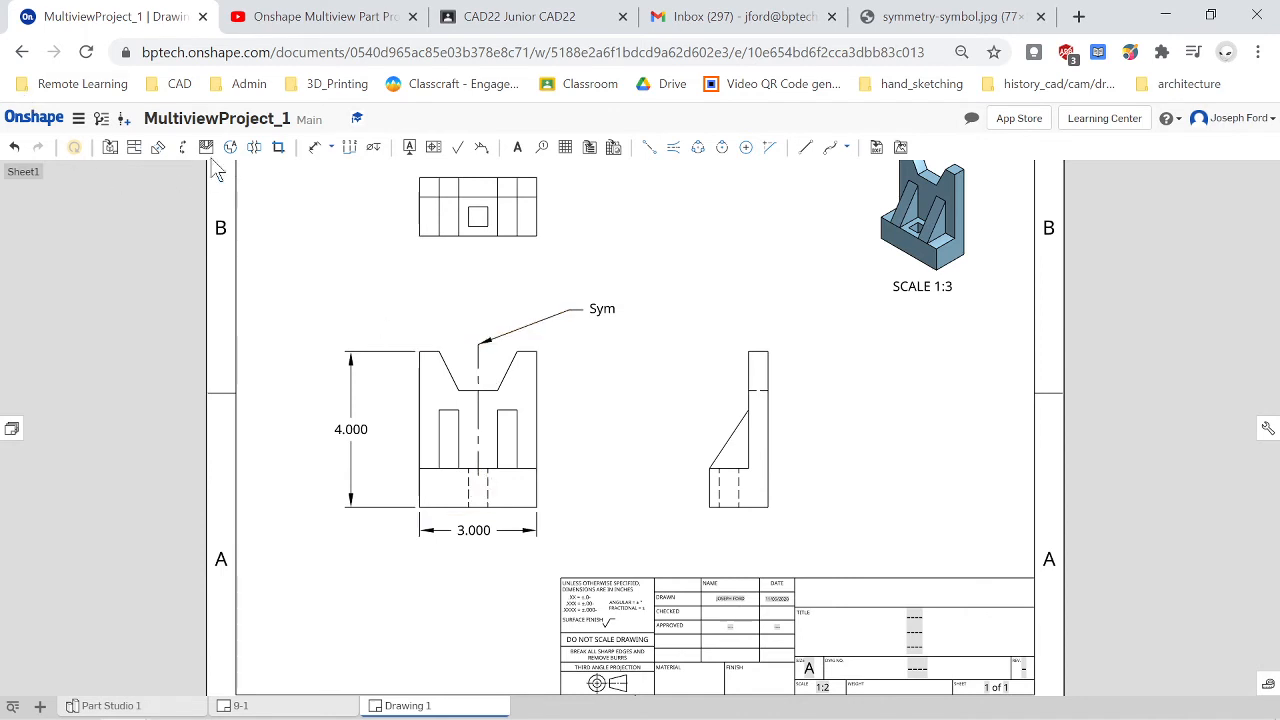
left_click(314, 148)
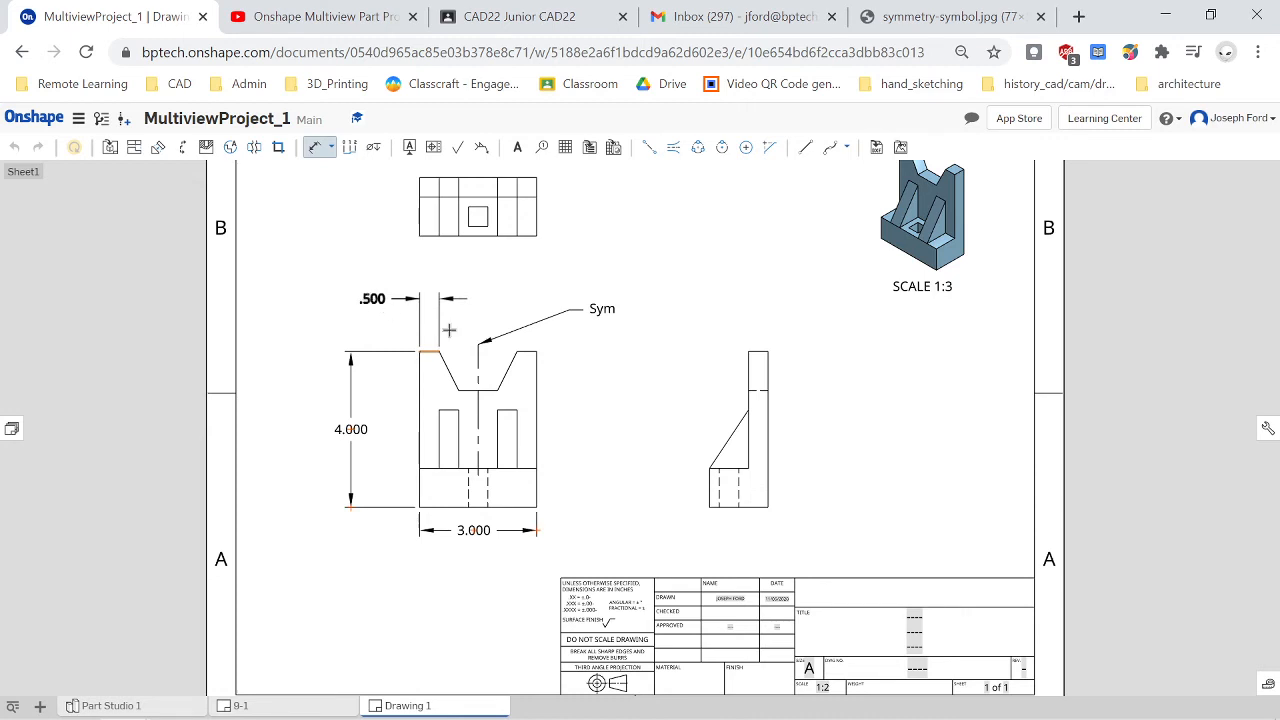
left_click(449, 330)
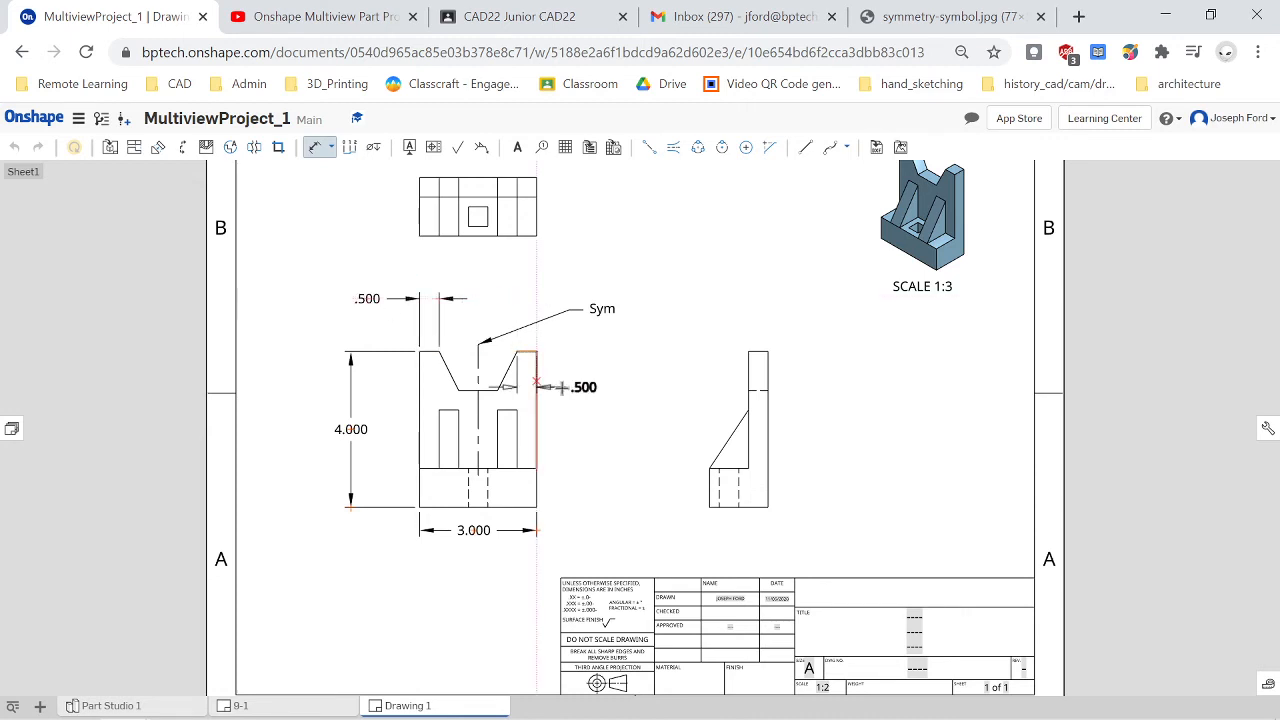
key("Escape")
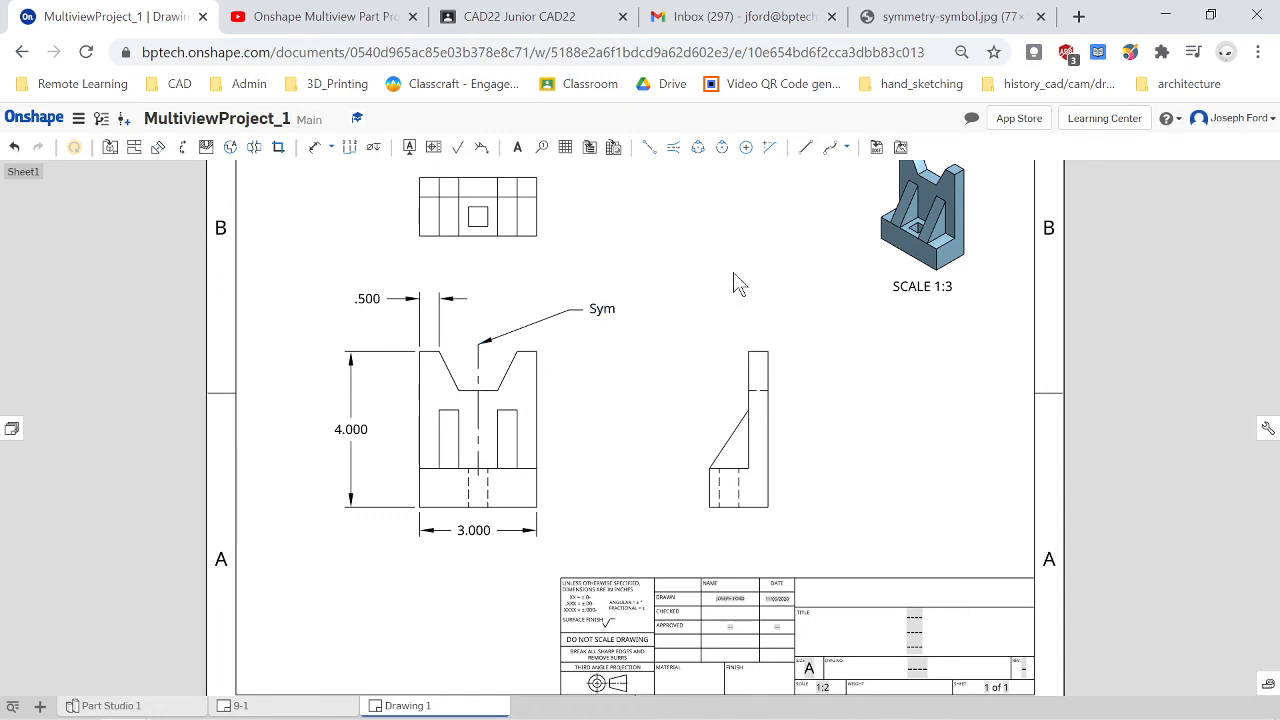
- Switch to the symmetry symbol reference in the browser and examine the GD&T Basics Symmetry page against the drawing
left_click(914, 10)
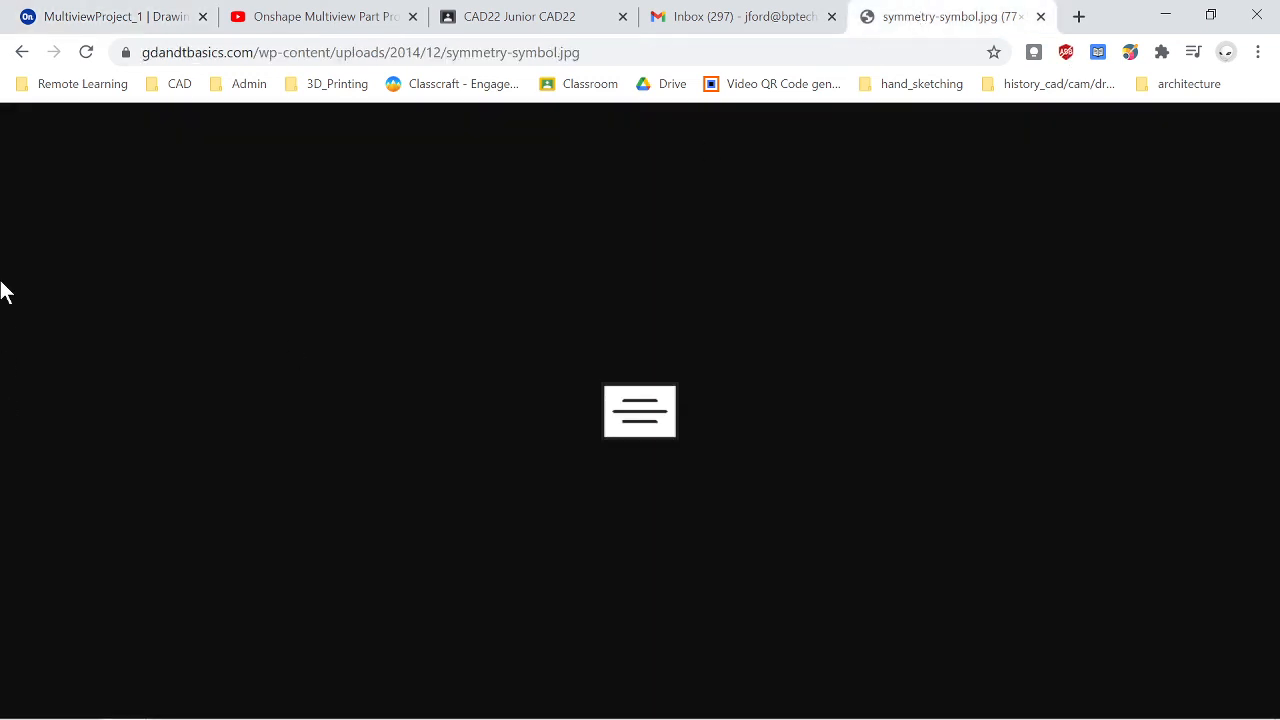
left_click(18, 52)
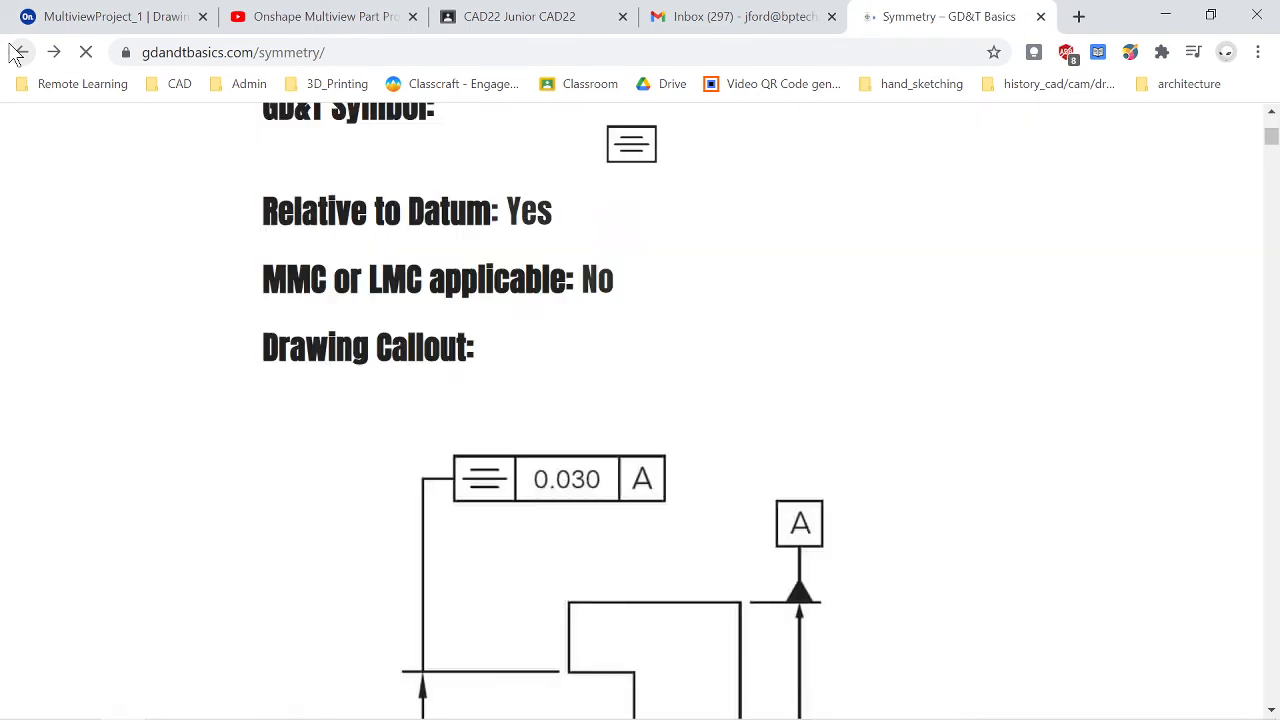
scroll(366, 494, "up", 4)
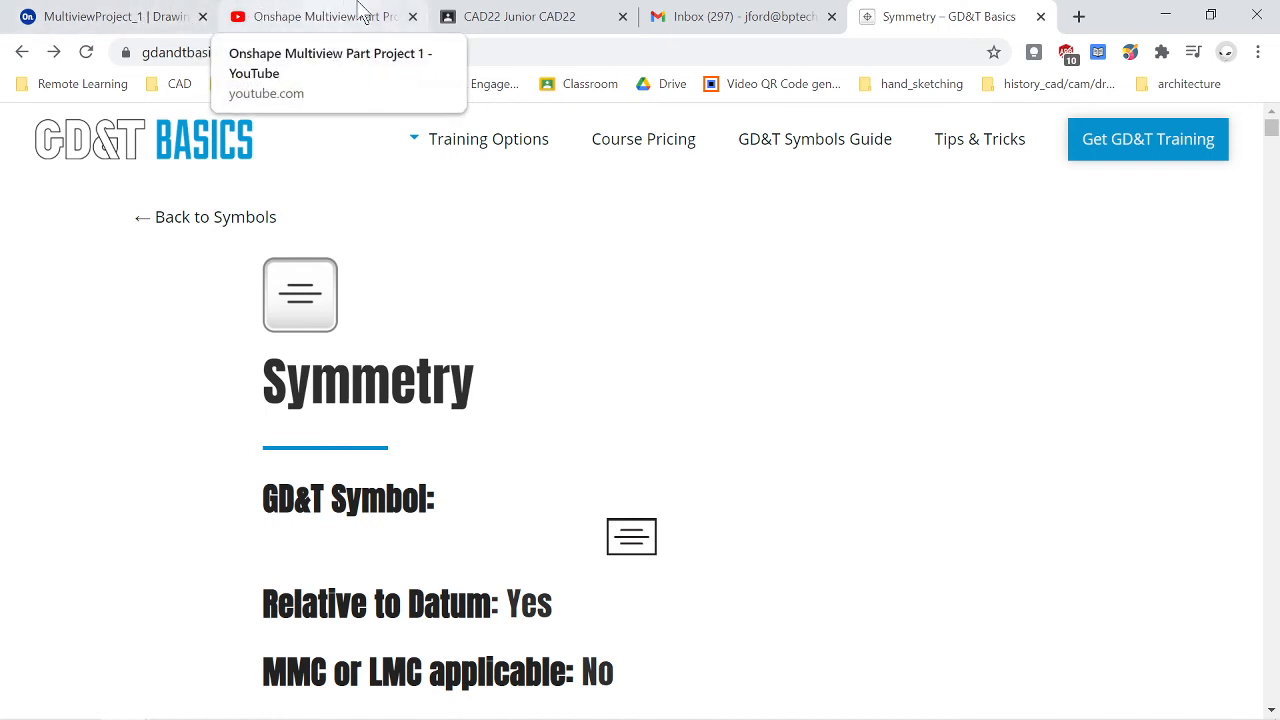
left_click(120, 16)
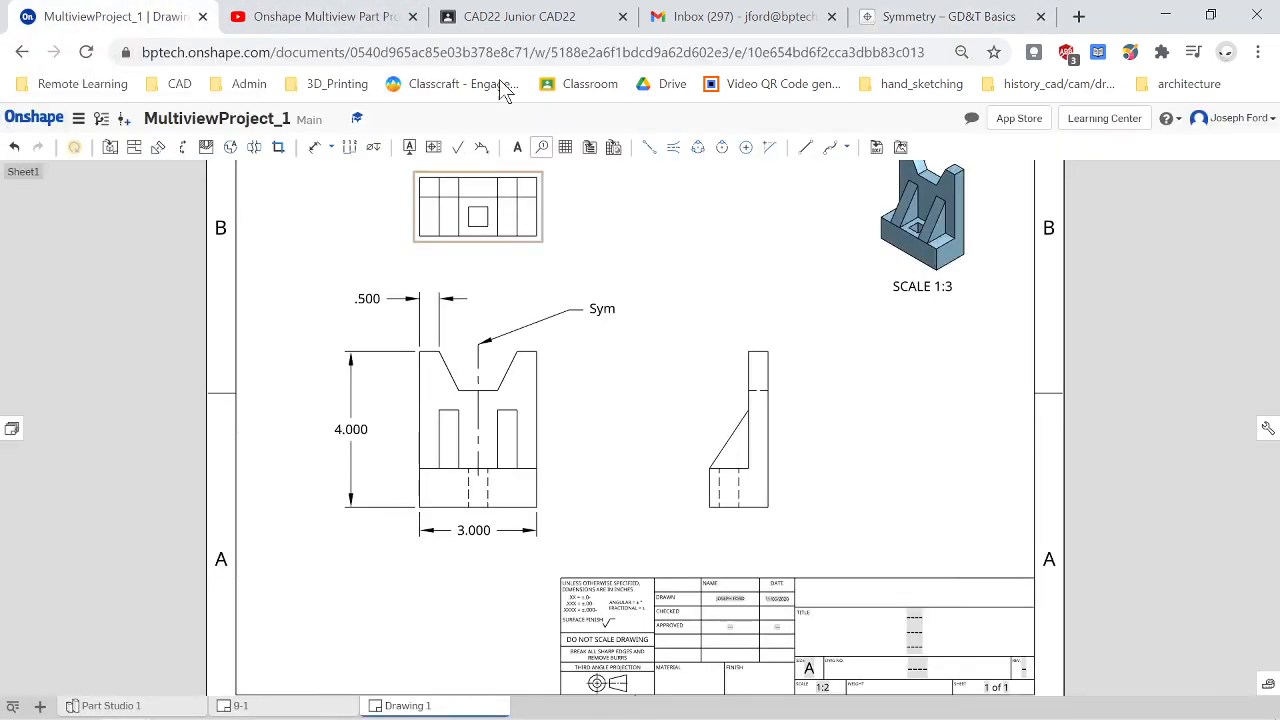
left_click(965, 10)
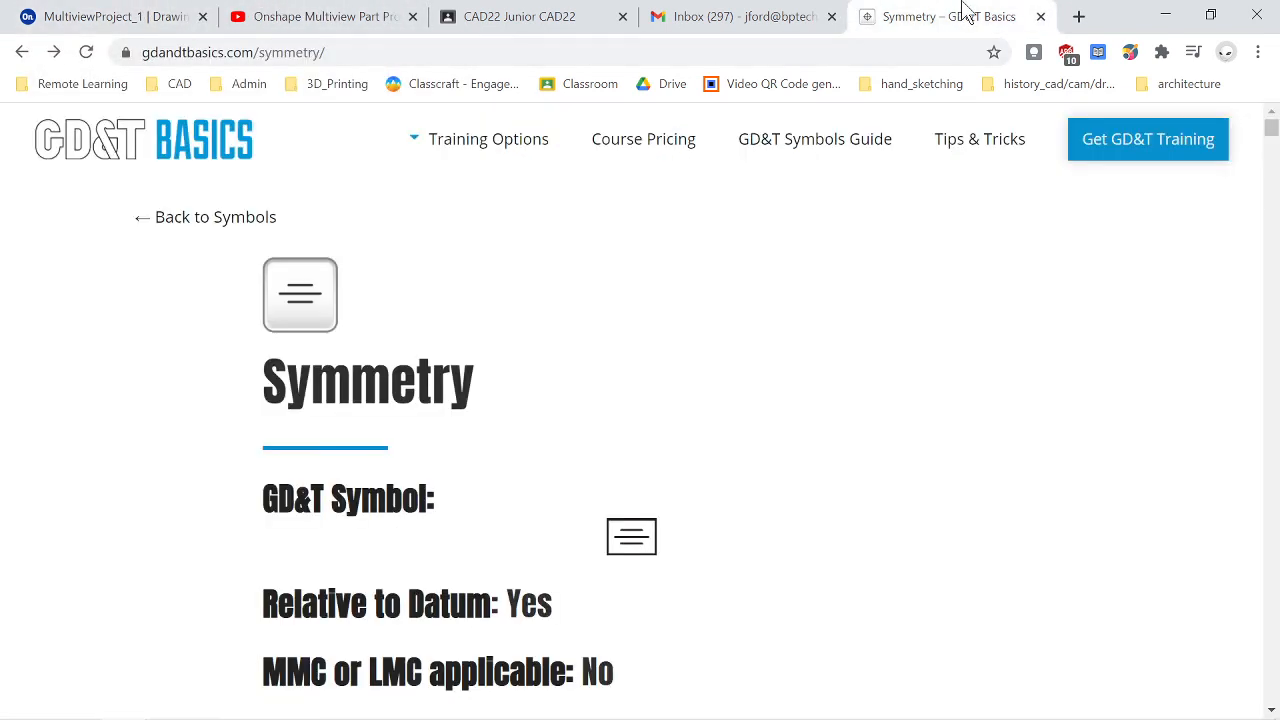
- Switch back to the Onshape drawing and delete the "Sym" leader note above the front view
left_click(128, 14)
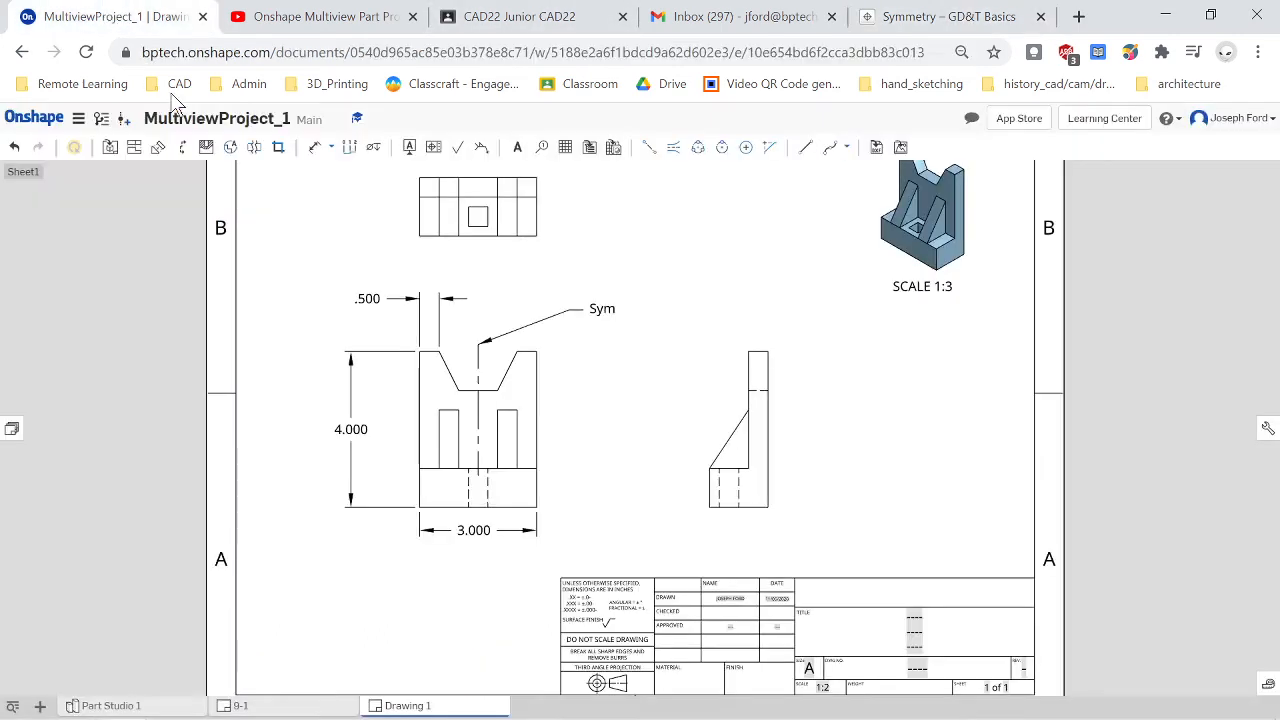
left_click(605, 316)
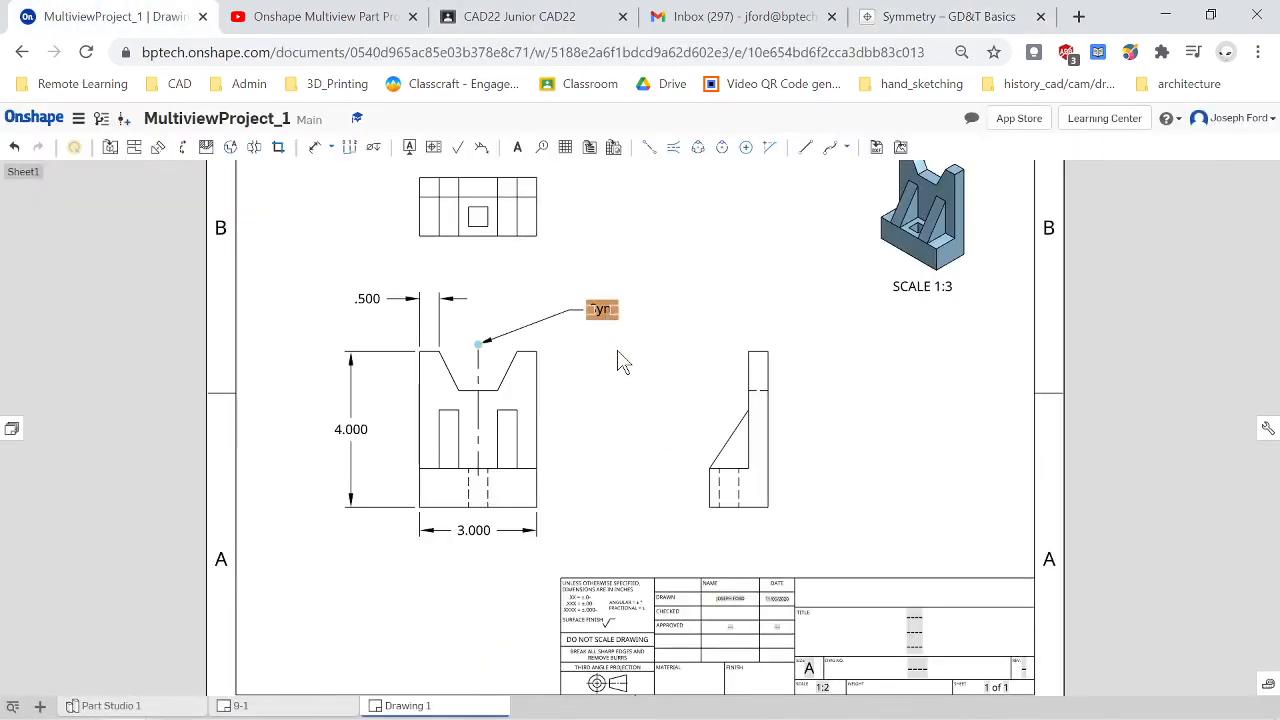
key("Delete")
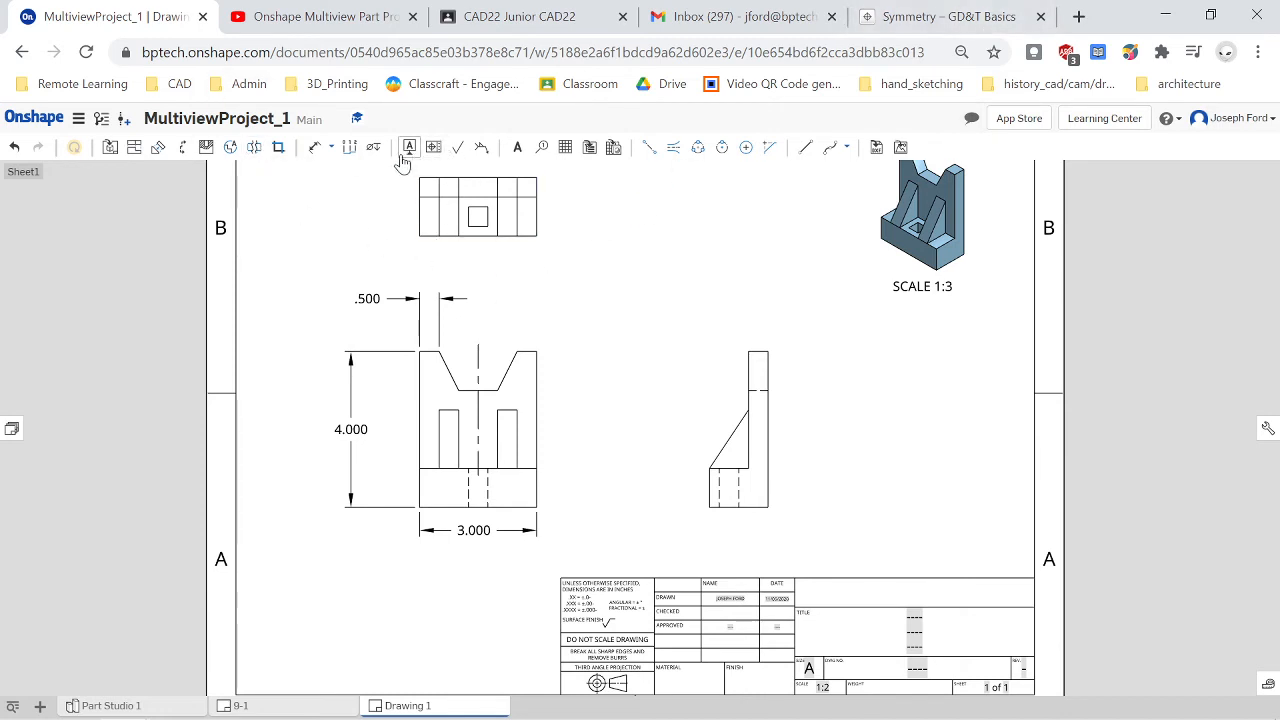
- Add a leader note without text, pointing to the upper end of the front view's centerline, with its shoulder up and to the right
left_click(517, 148)
left_click(479, 342)
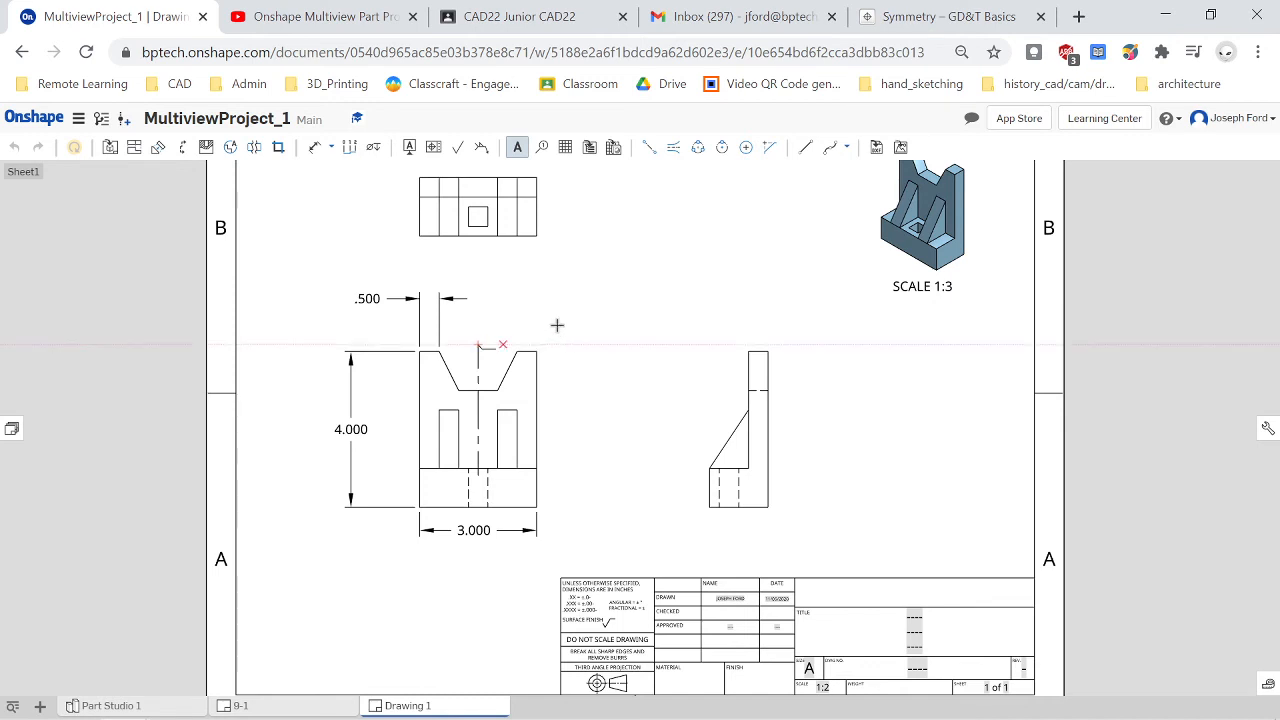
left_click(556, 316)
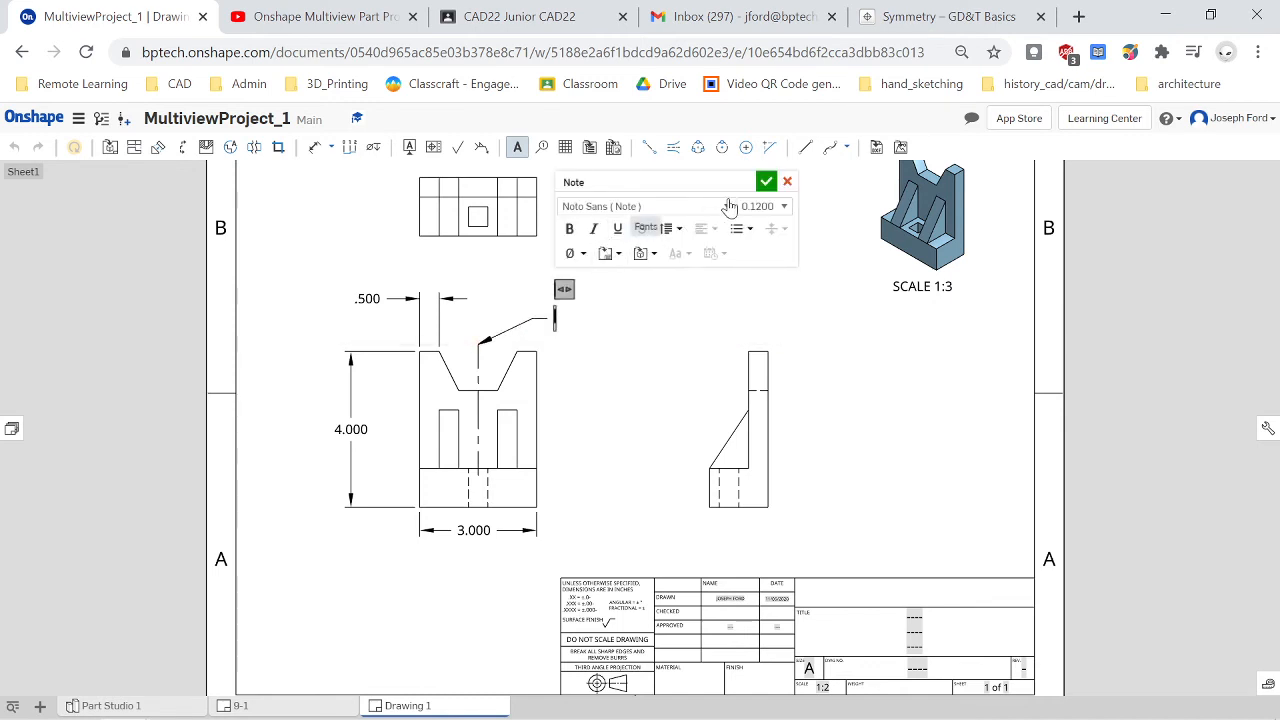
left_click(766, 183)
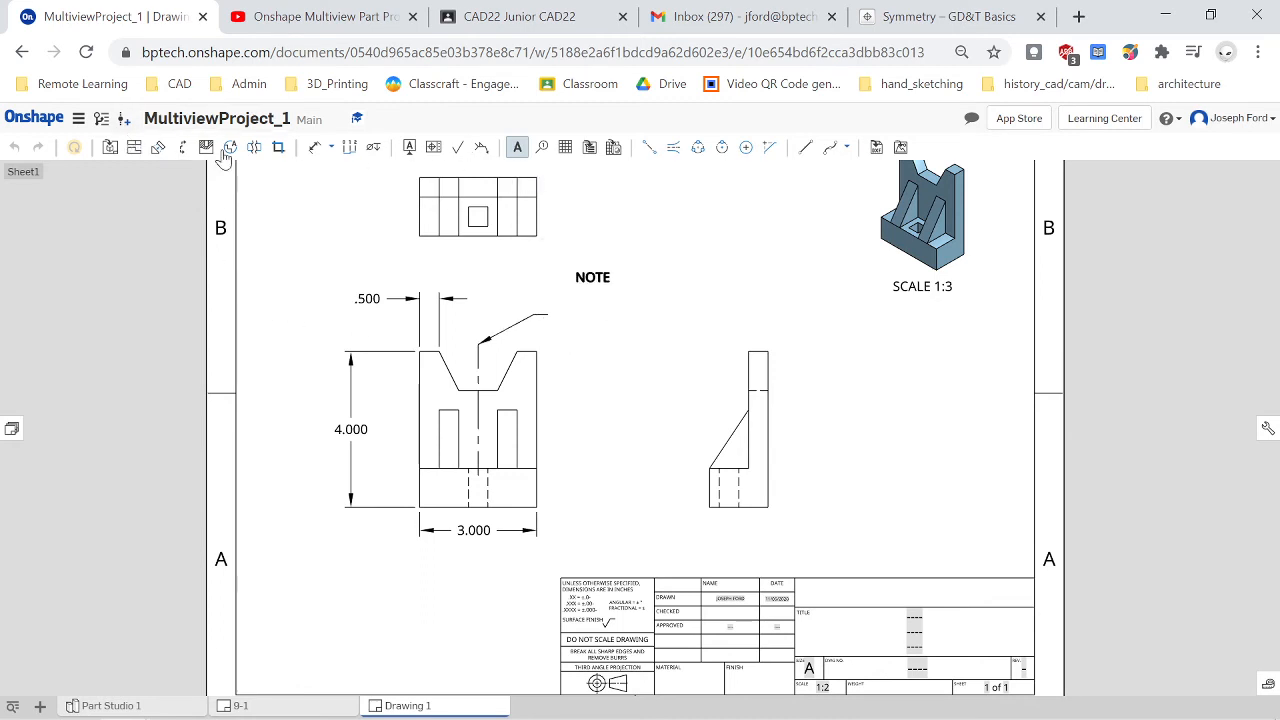
- Draw a short horizontal line above and right of the leader's shoulder, checking the GD&T Basics symmetry symbol as reference
left_click(805, 148)
scroll(558, 314, "up", 2)
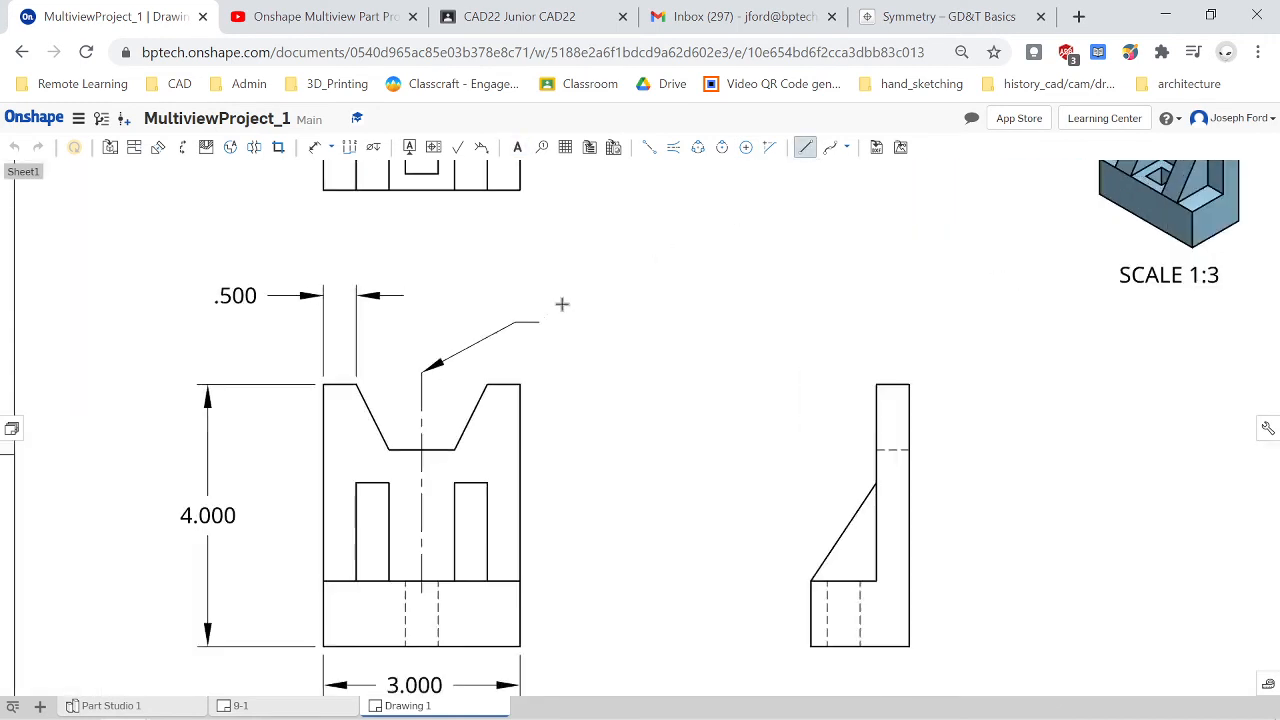
left_click(950, 16)
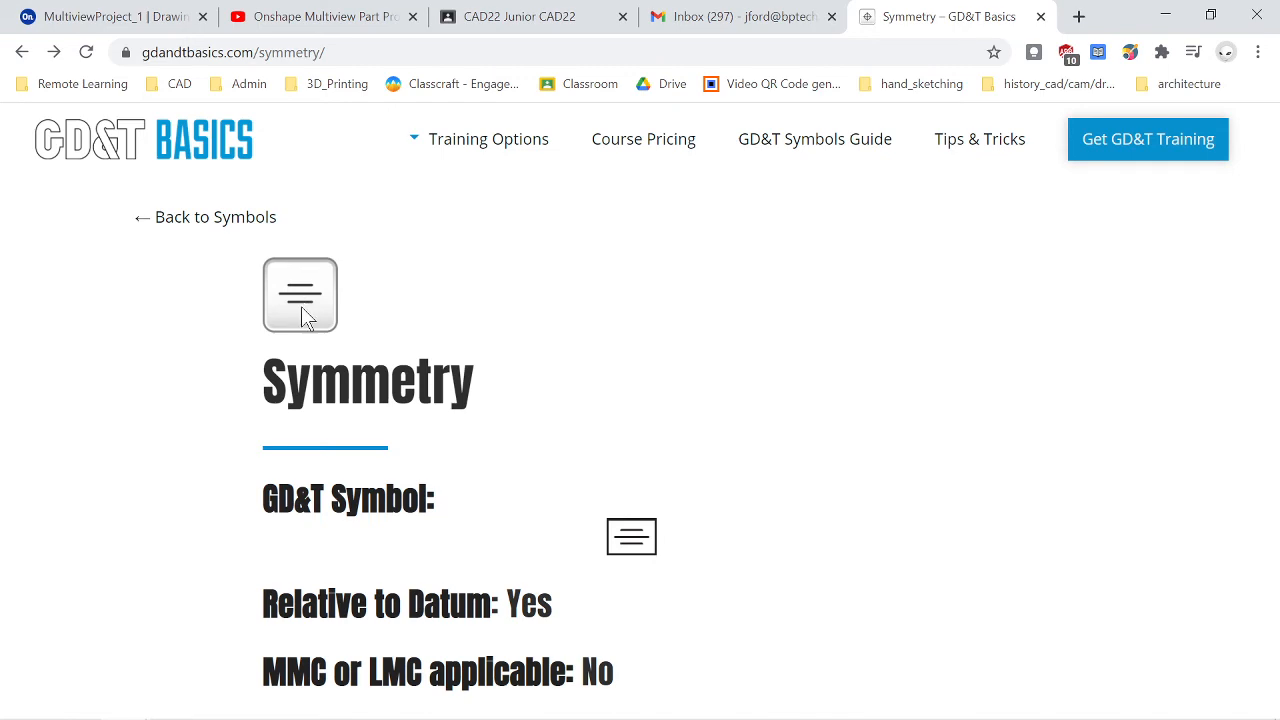
left_click(728, 14)
left_click(578, 14)
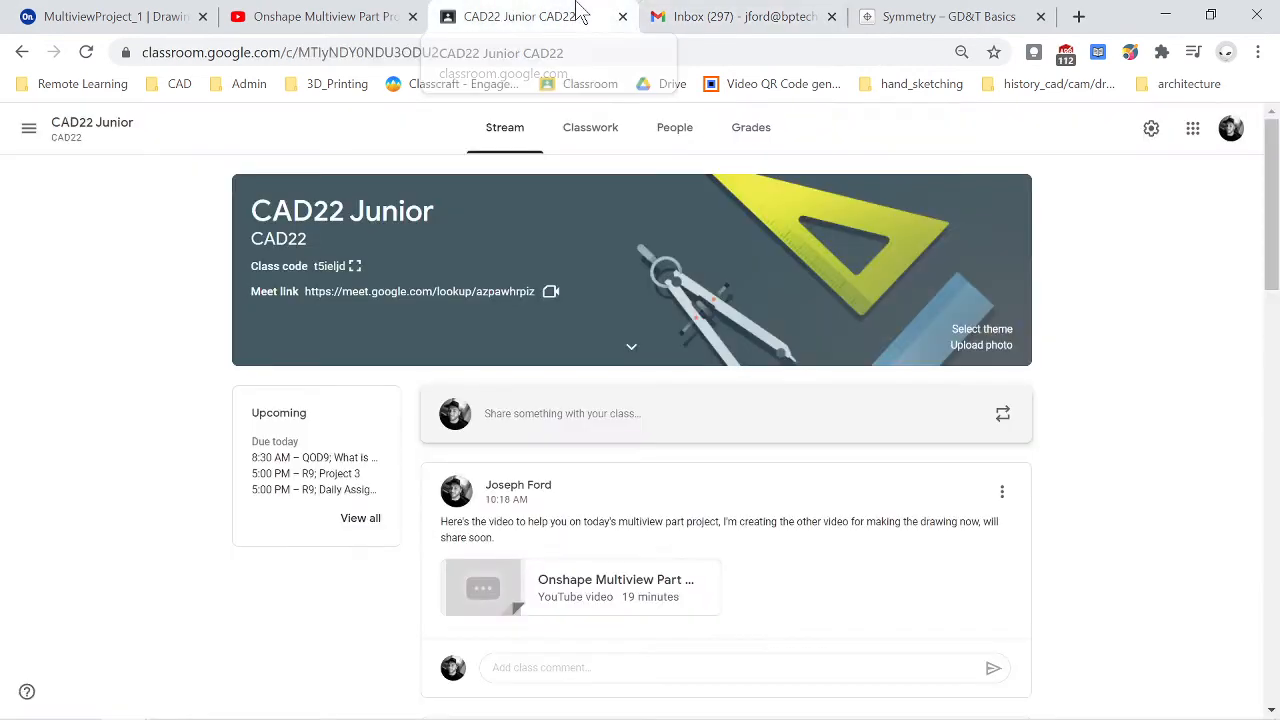
left_click(110, 12)
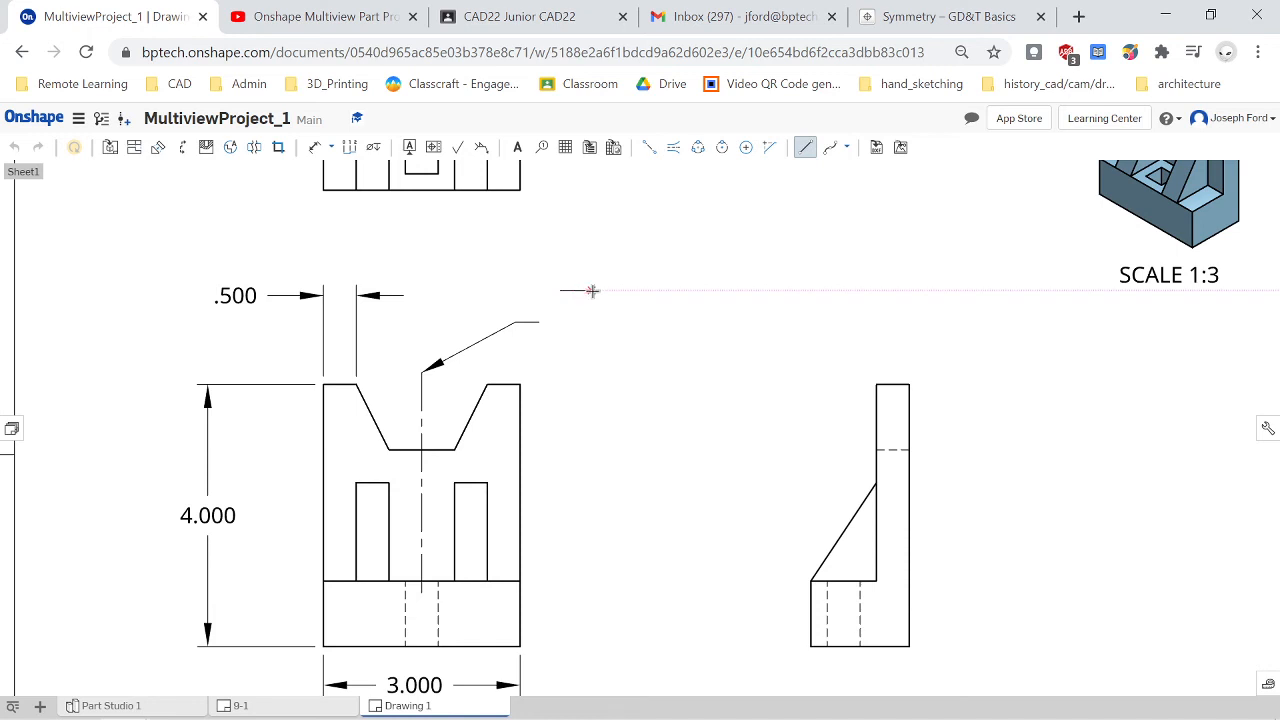
left_click(592, 291)
scroll(592, 303, "up", 3)
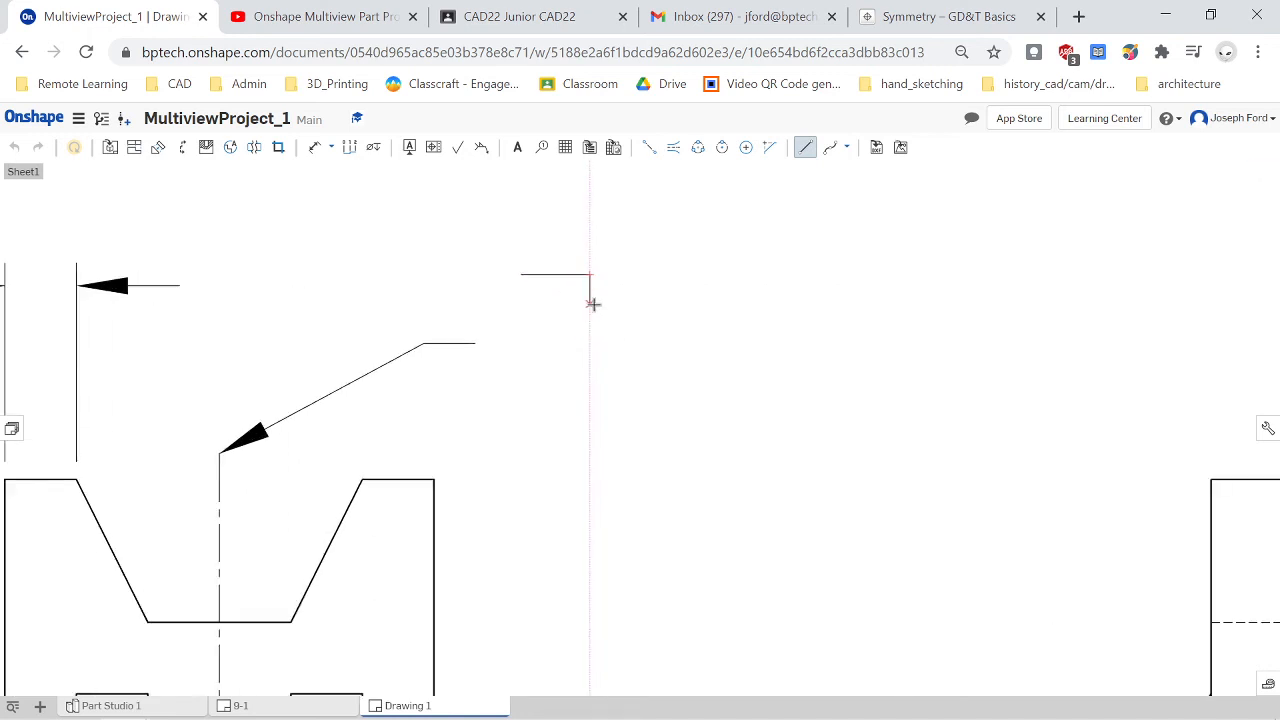
key("Escape")
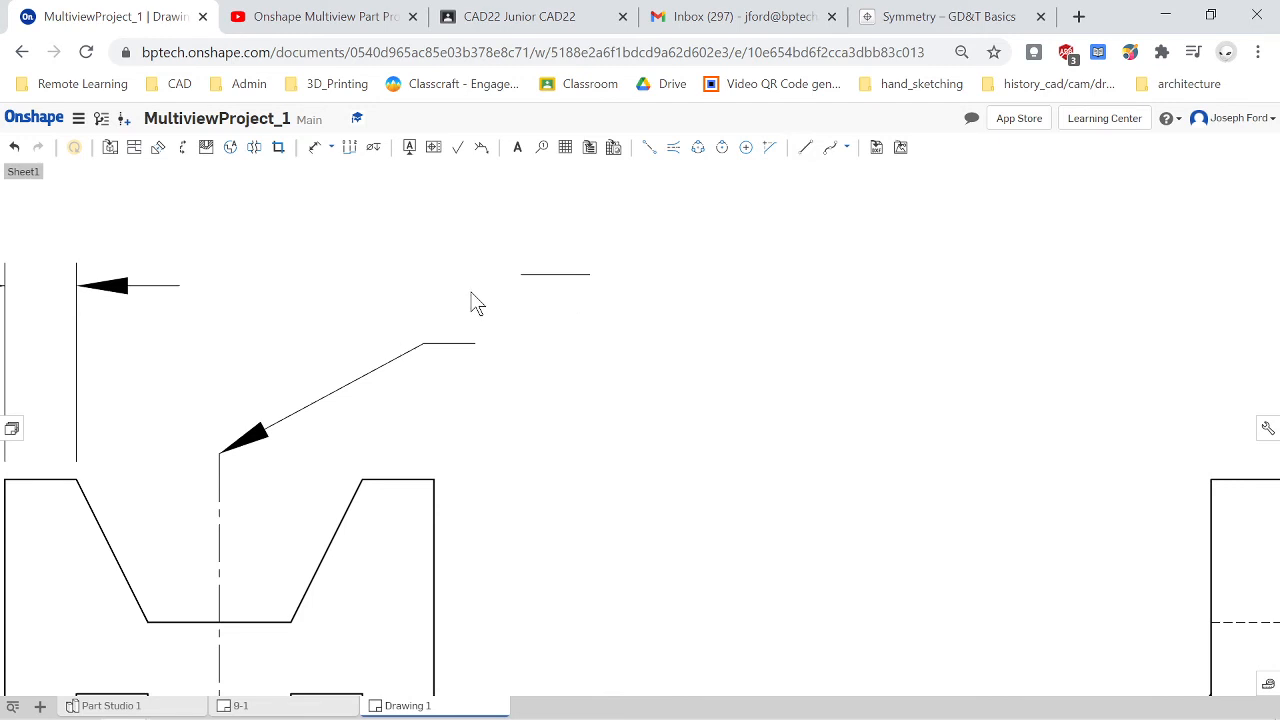
- Draw a longer horizontal line just below the short one, extending past both of its ends
key("l")
left_click(494, 299)
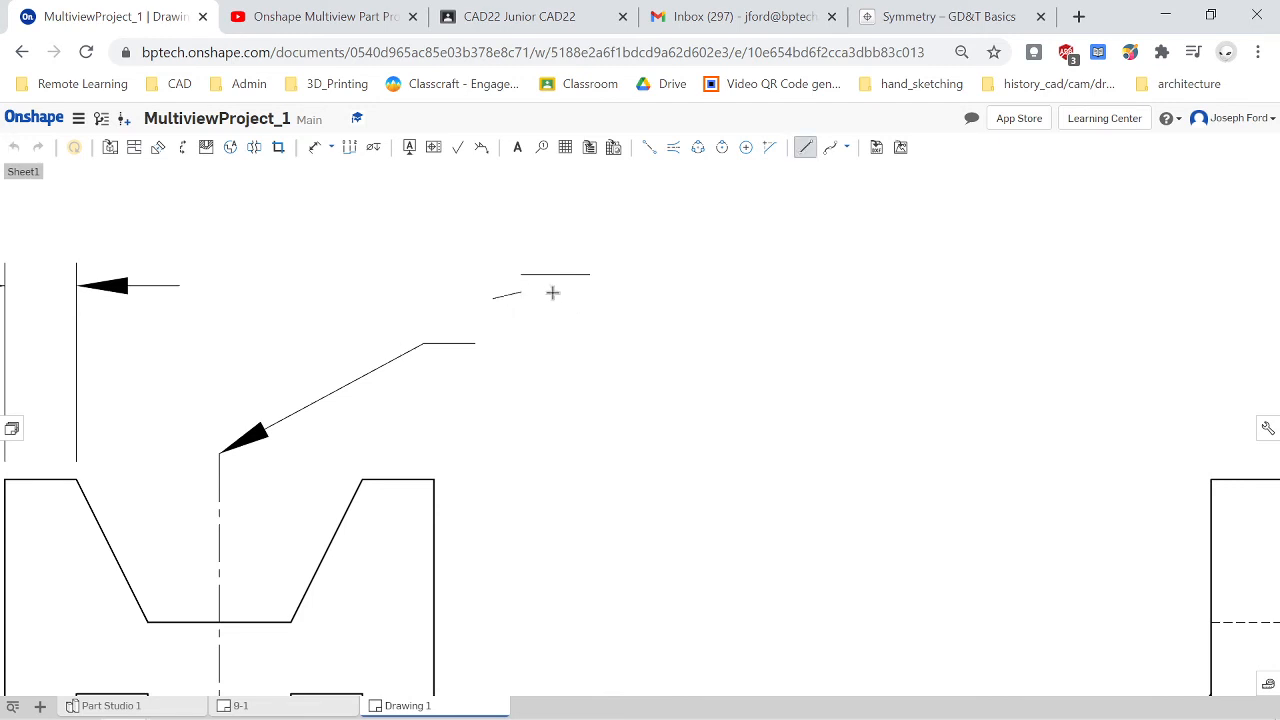
left_click(609, 298)
key("Escape")
key("l")
left_click(590, 274)
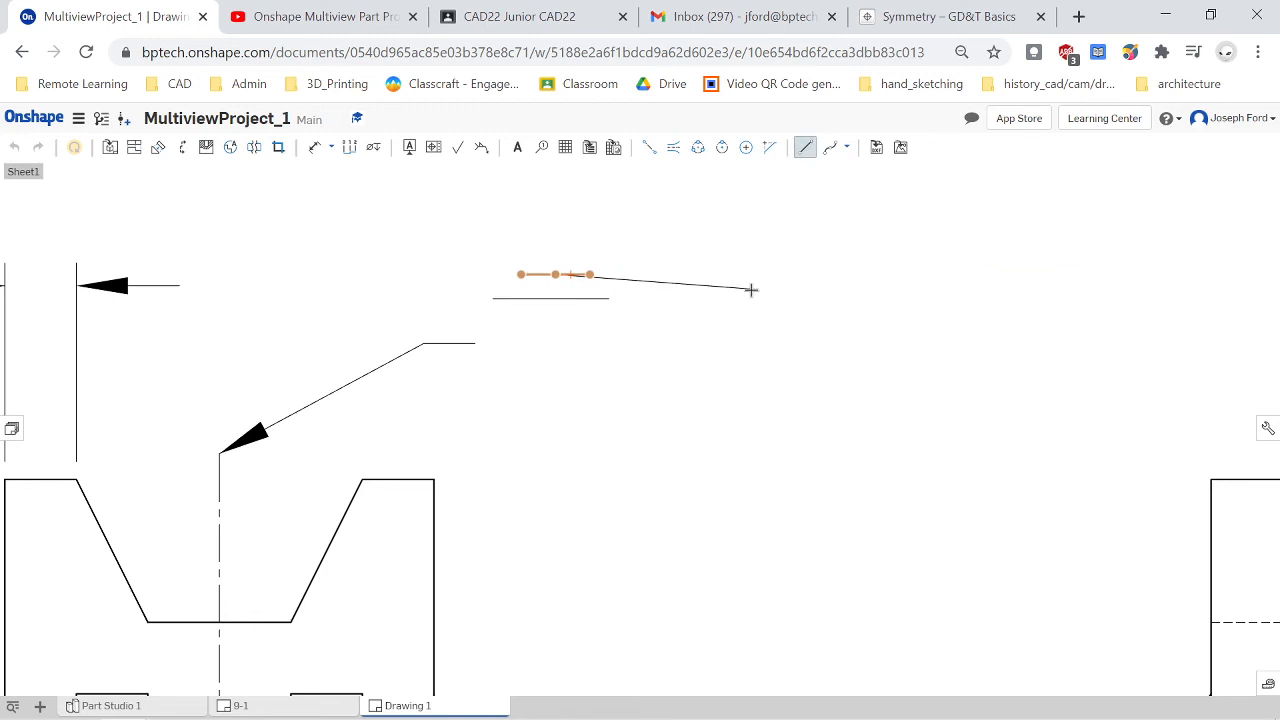
key("Escape")
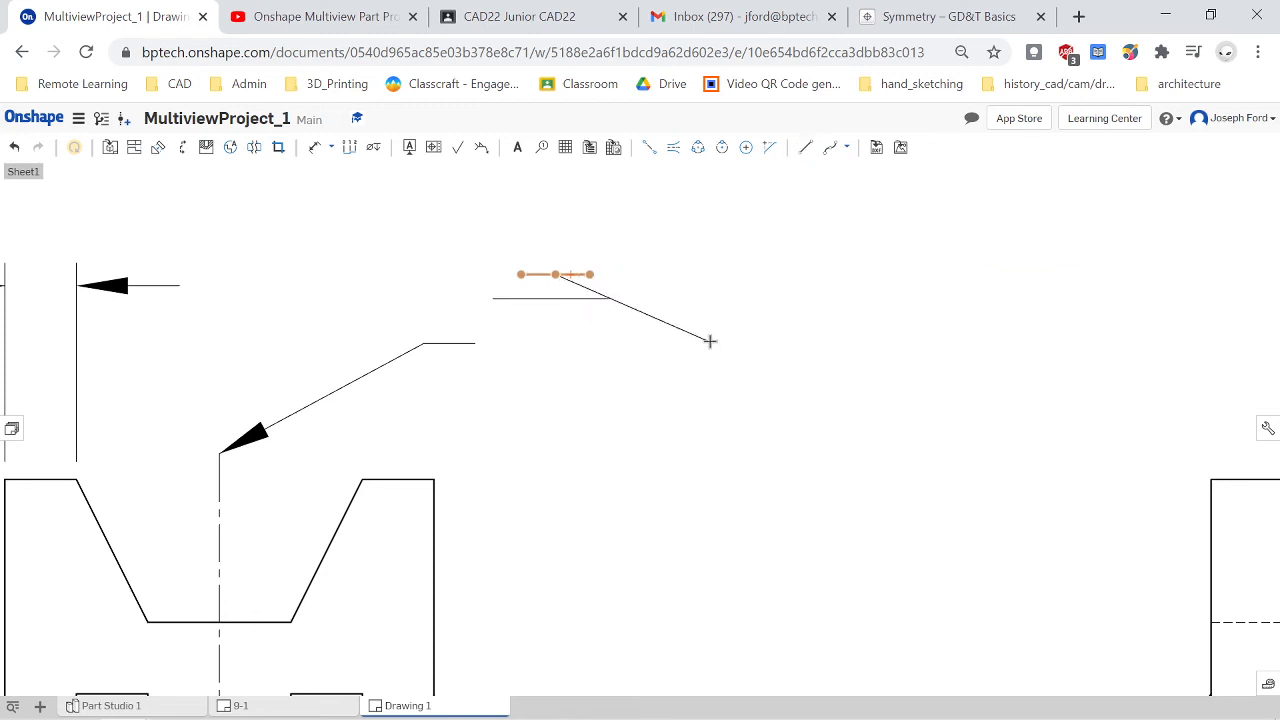
- Copy the short line and place the copy below the long line, aligned with the original
left_click(545, 275)
key("ctrl+v")
left_click(549, 318)
left_click_drag(566, 319, 556, 319)
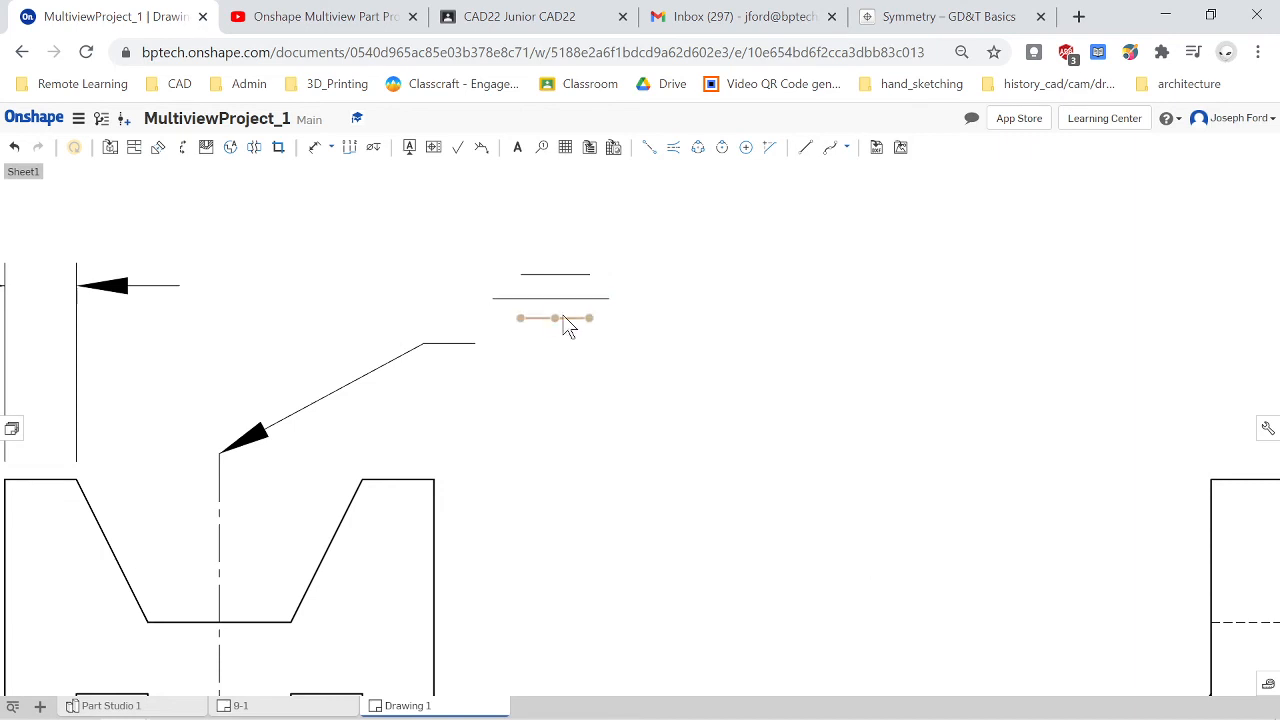
left_click_drag(563, 317, 564, 322)
- Try to move all three symbol lines together down toward the leader's shoulder
left_click_drag(457, 225, 677, 352)
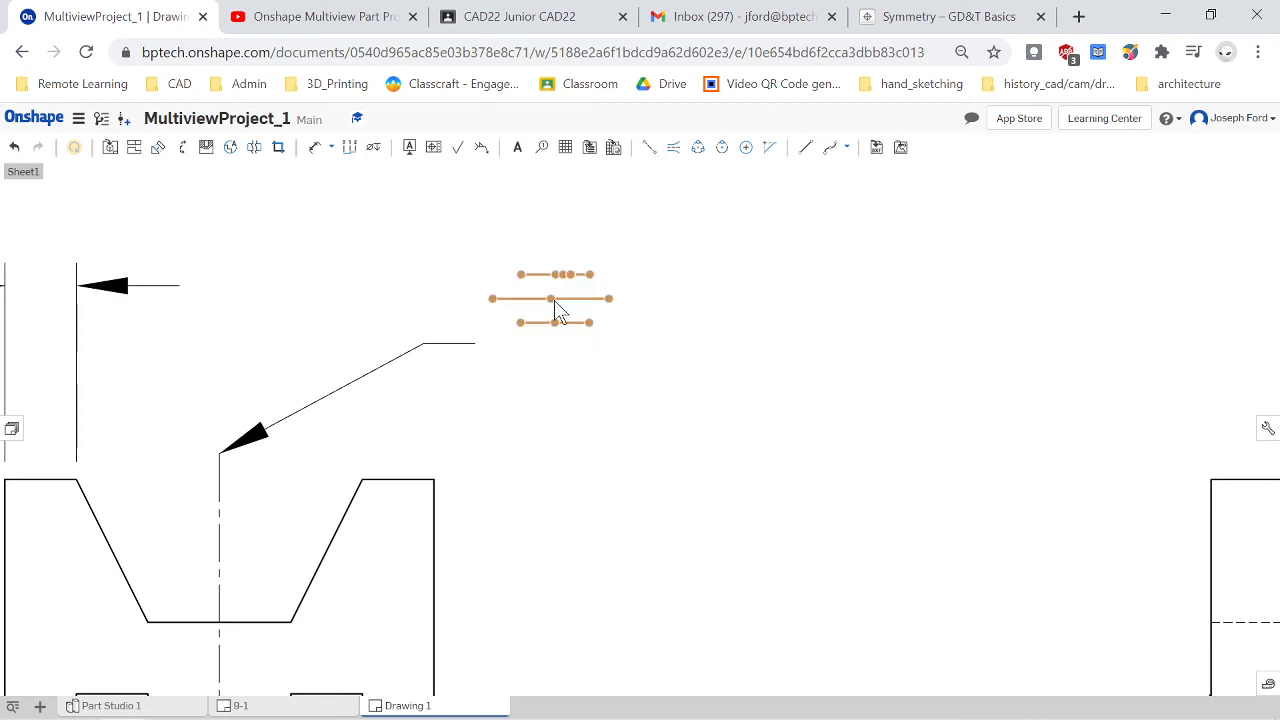
left_click_drag(554, 300, 572, 341)
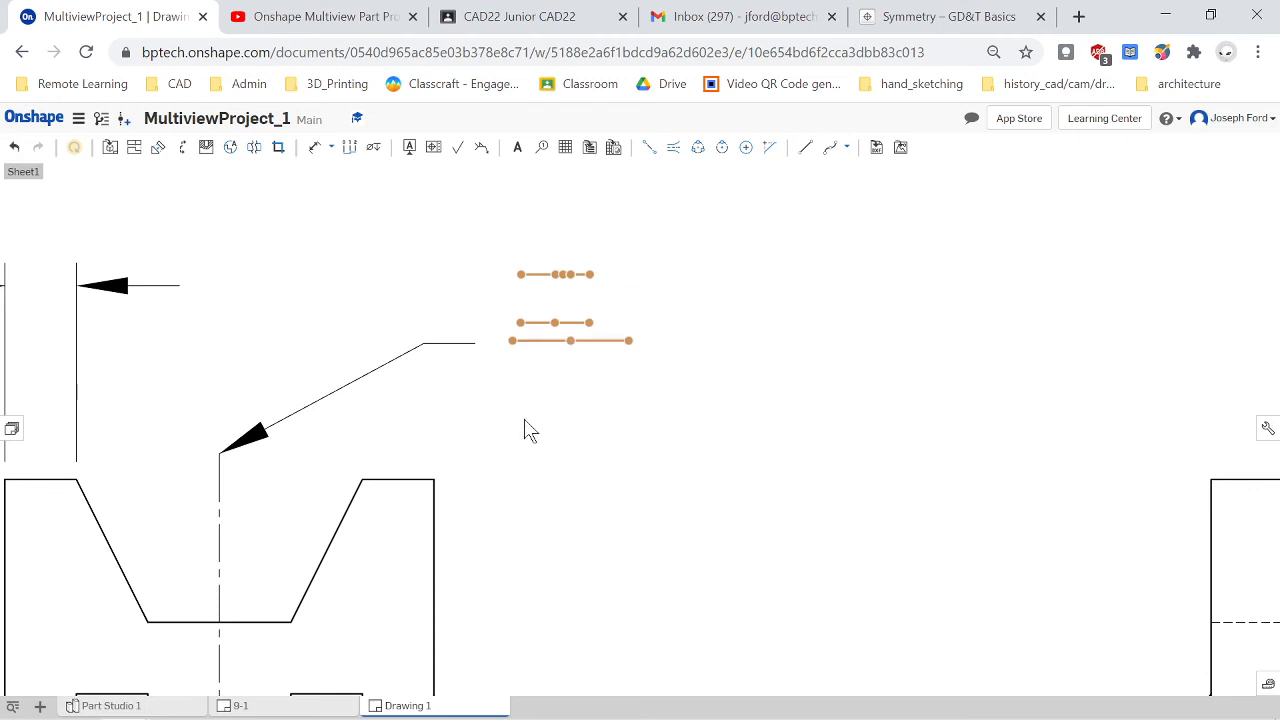
left_click(644, 325)
- Rearrange the lines into a compact symmetry symbol, with the long line centered midway between the two short ones
mouse_move(578, 323)
left_mouse_down()
mouse_move(546, 286)
mouse_move(554, 329)
mouse_move(569, 329)
mouse_move(556, 330)
left_mouse_up()
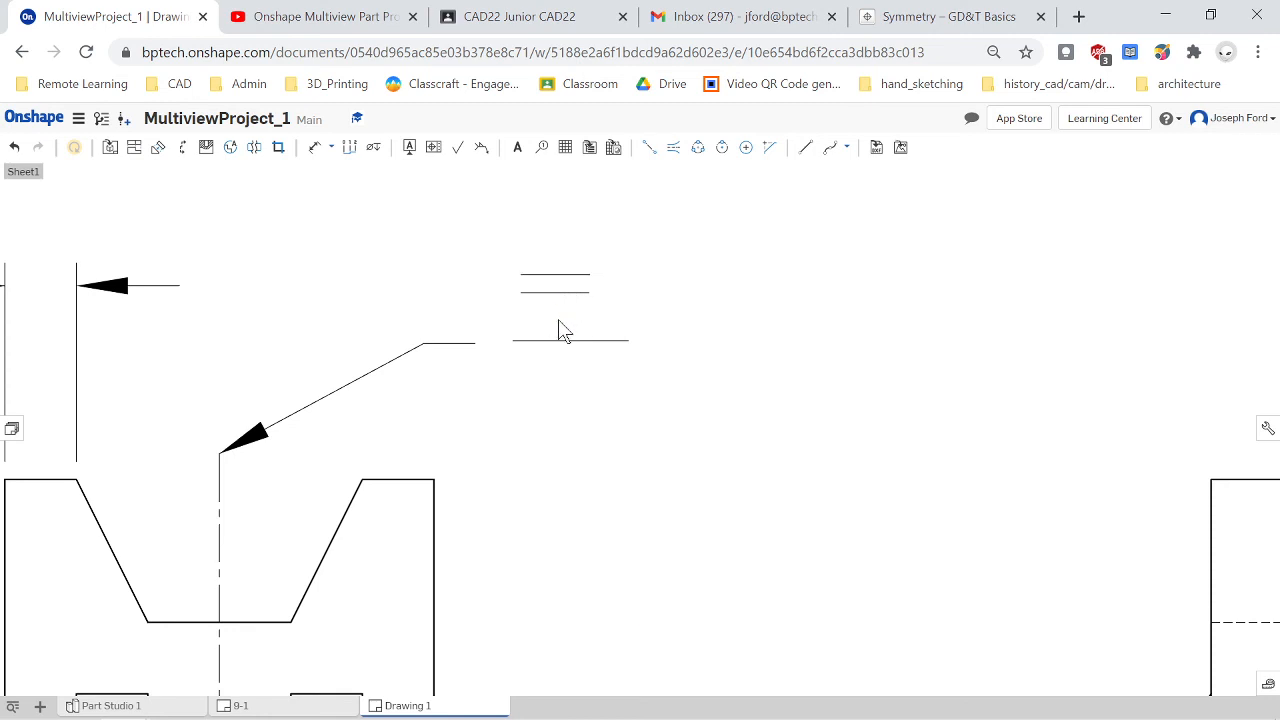
left_click_drag(571, 341, 558, 283)
left_click_drag(554, 283, 554, 282)
left_click(554, 283)
left_click_drag(551, 293, 553, 308)
left_click_drag(554, 288, 554, 291)
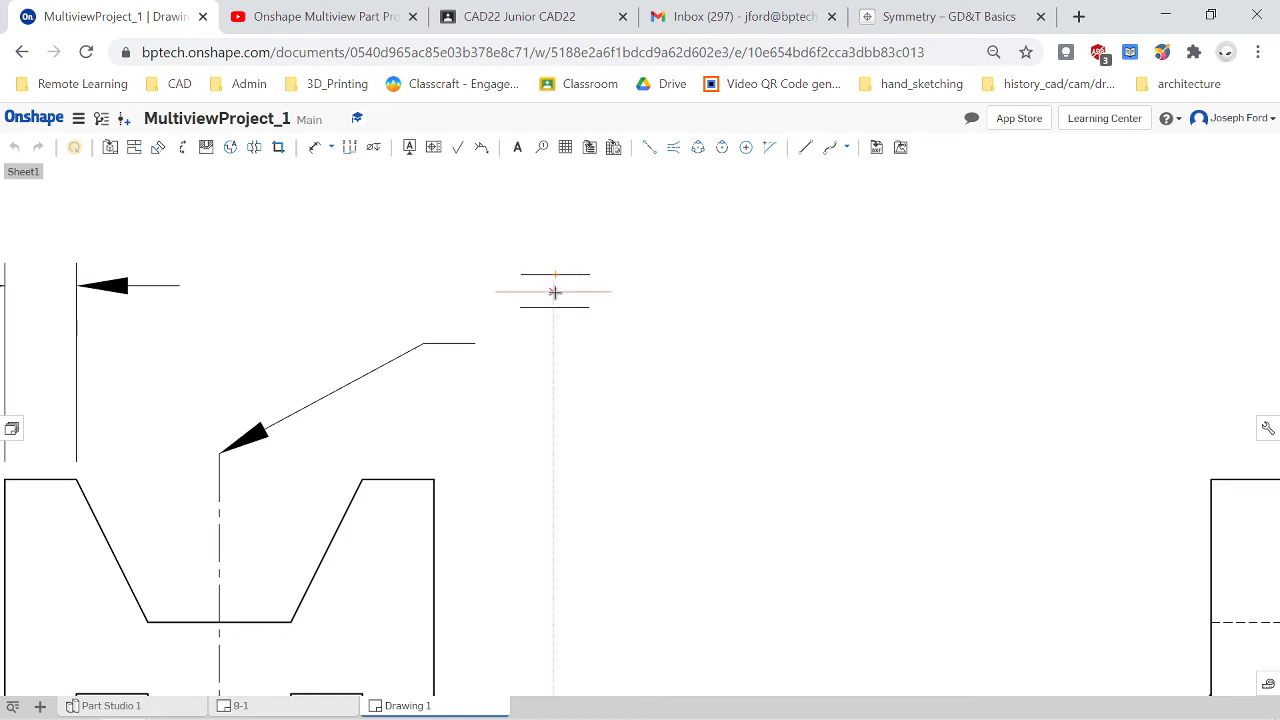
left_click_drag(554, 291, 555, 291)
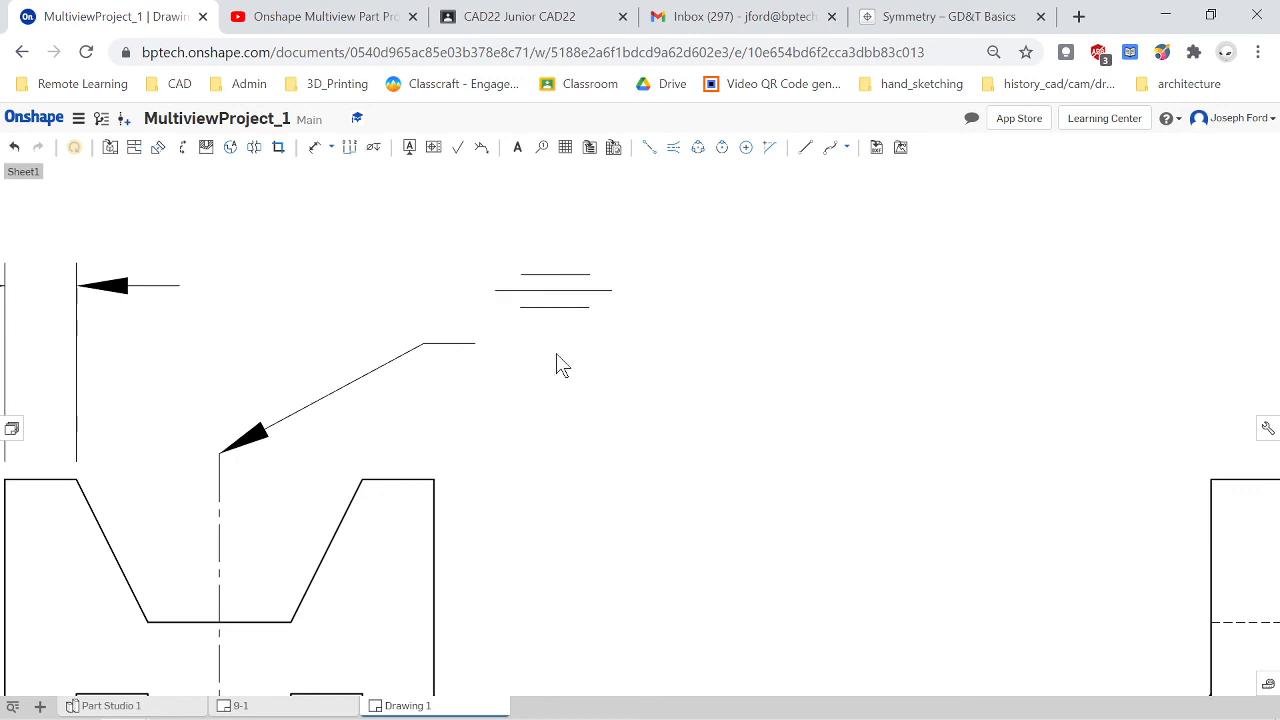
- Delete the textless leader pointing to the front view's centerline
scroll(430, 357, "down", 5)
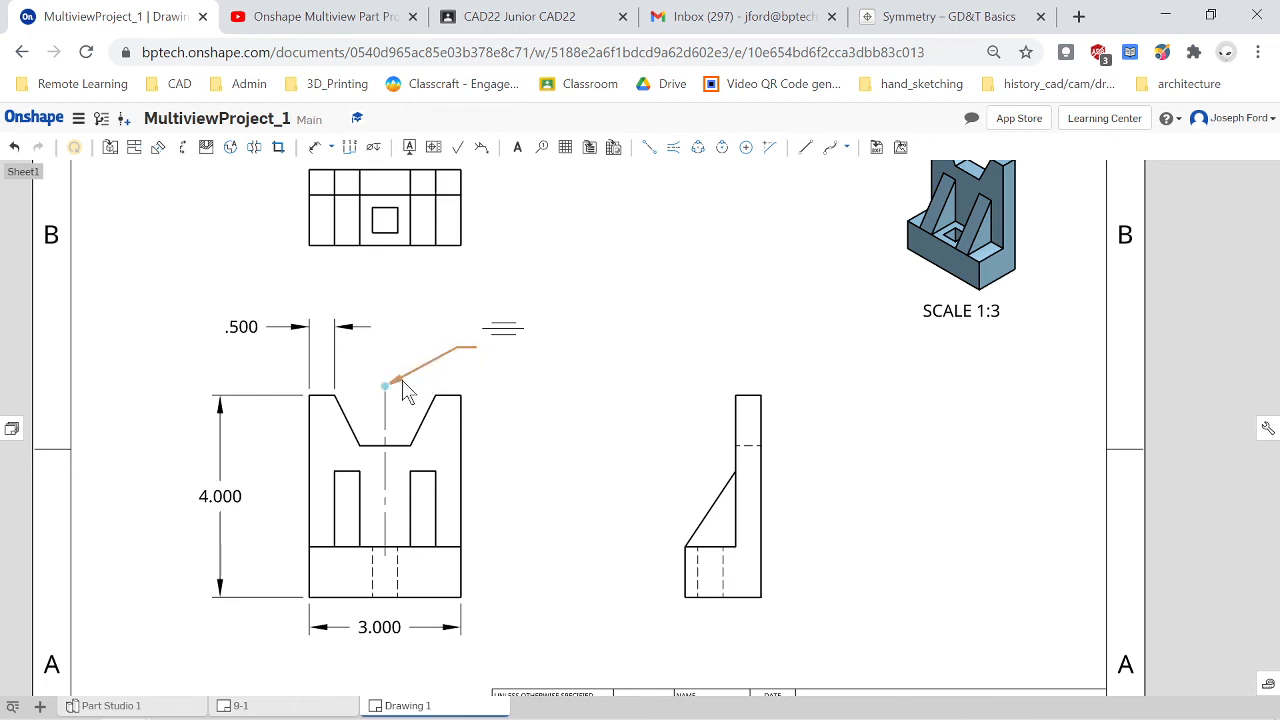
left_click(464, 347)
left_click(437, 337)
left_click(441, 363)
key("Delete")
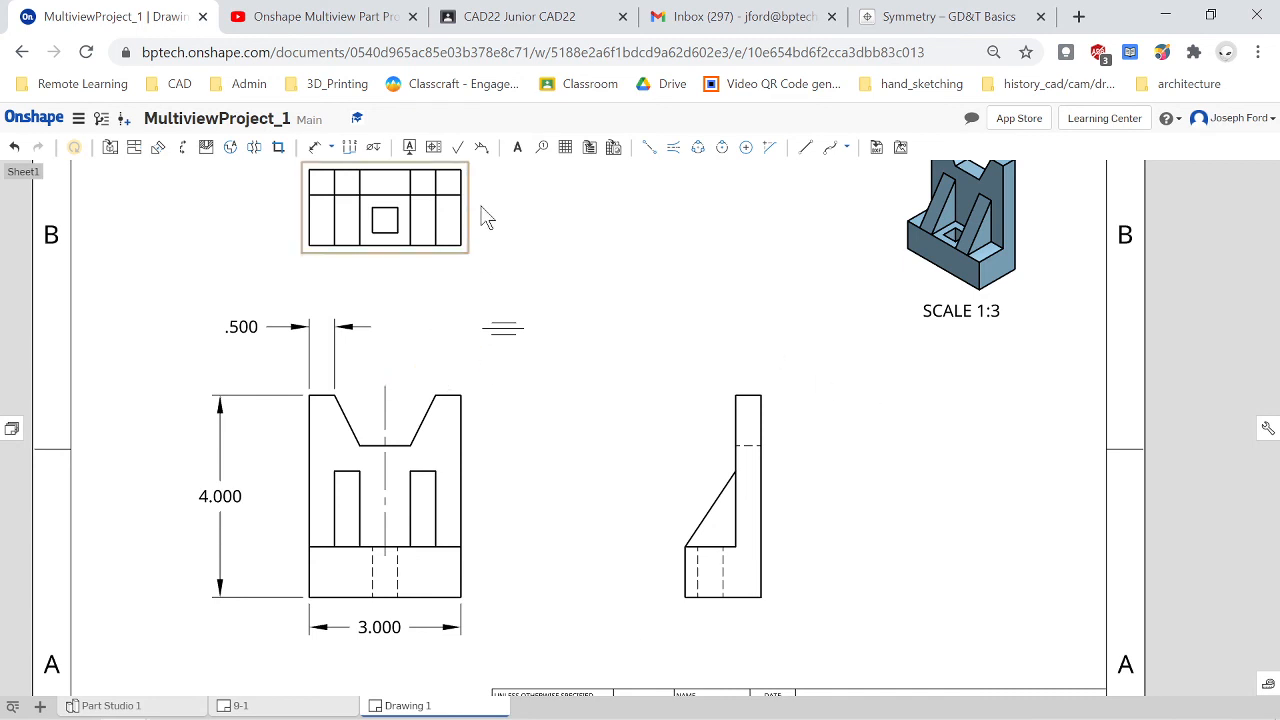
- Add a textless leader note from the upper end of the front view's centerline to just left of the drawn symmetry symbol
left_click(517, 148)
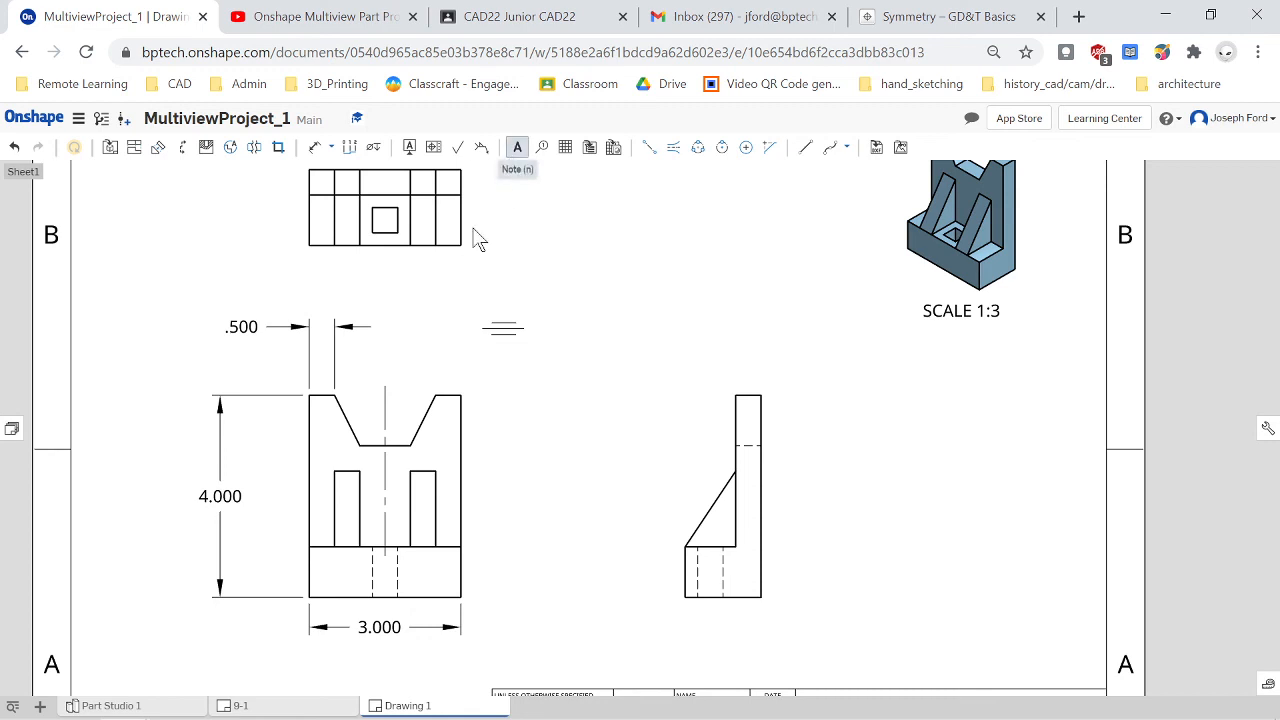
left_click(384, 387)
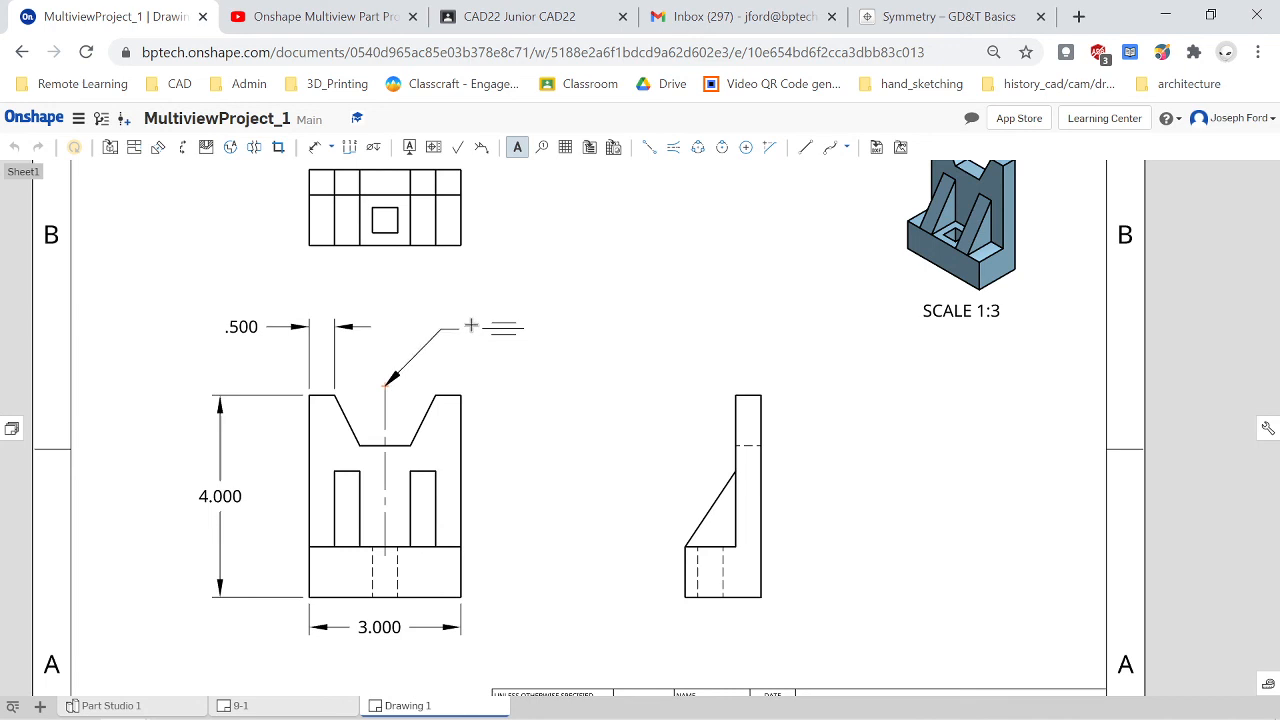
left_click(471, 325)
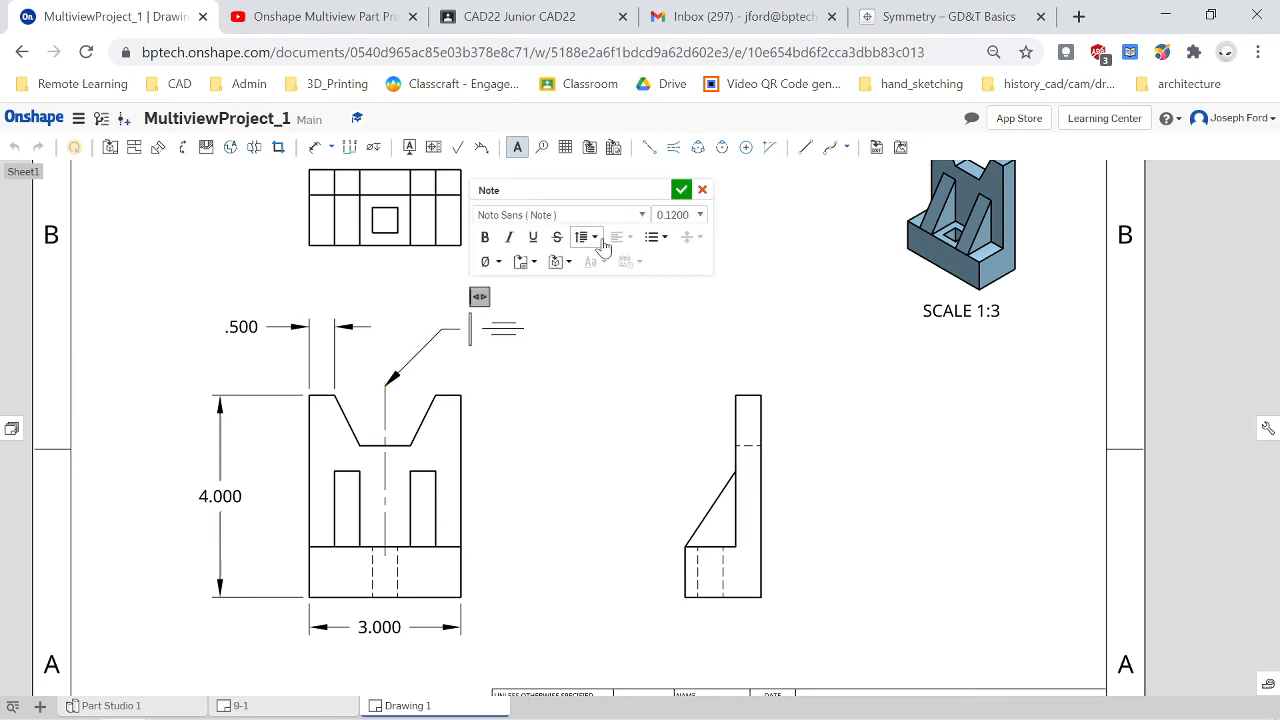
left_click(681, 190)
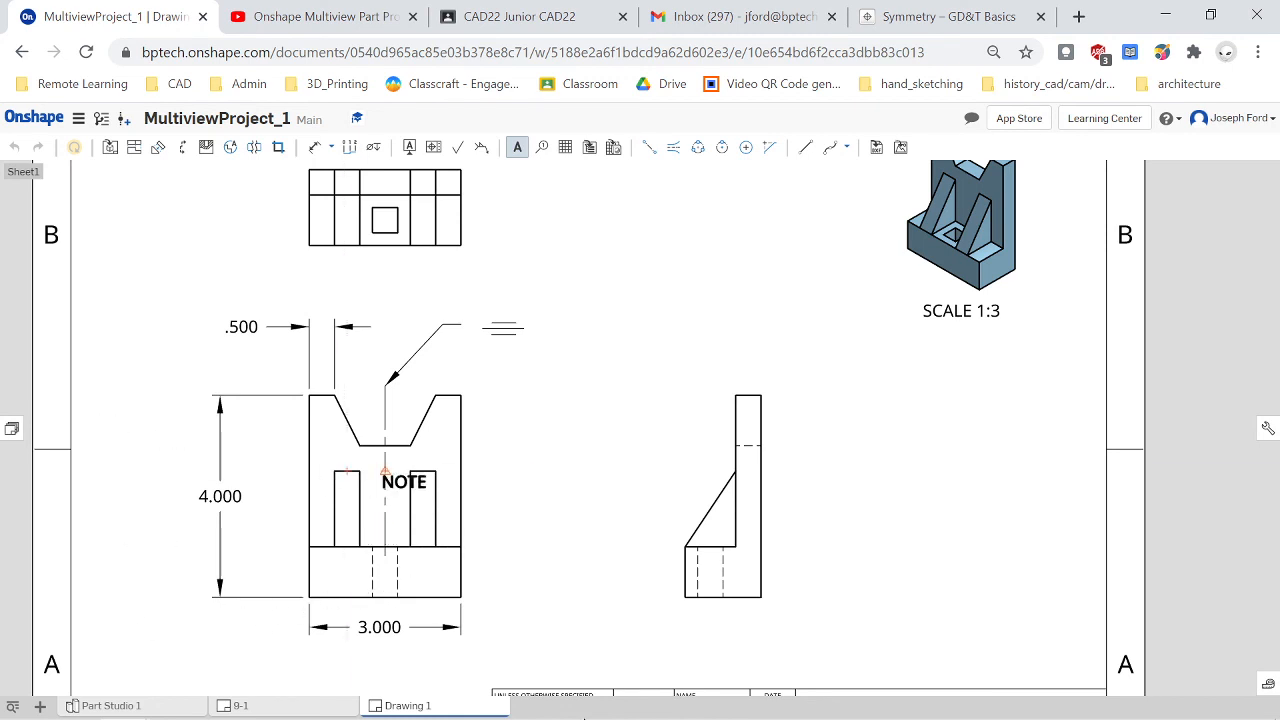
scroll(578, 556, "down", 3)
scroll(540, 510, "up", 3)
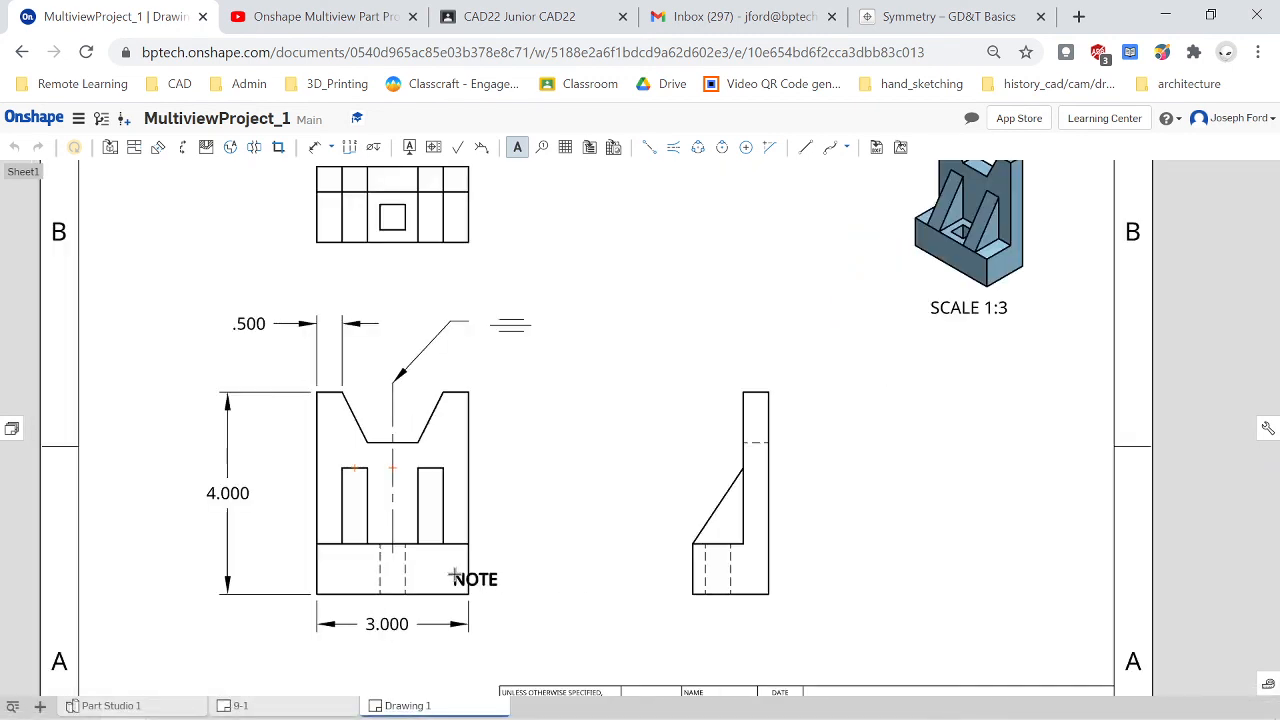
key("Escape")
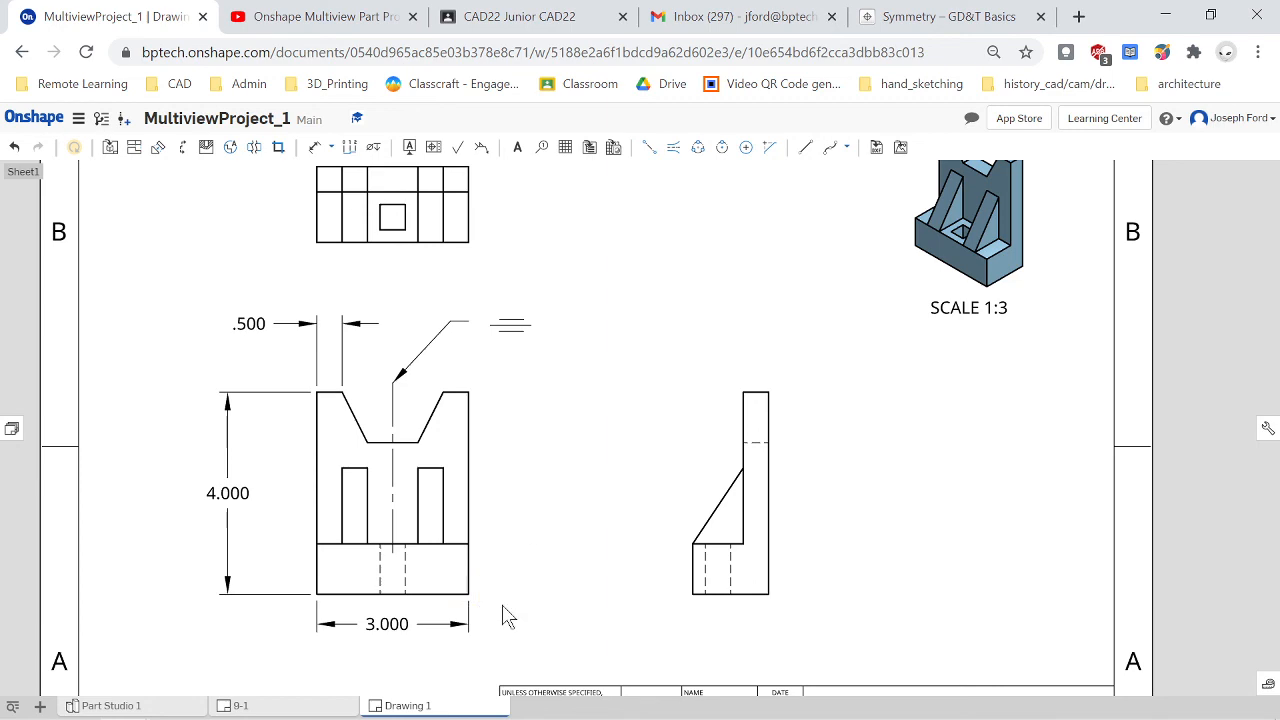
- Open the completed 9-1 drawing to review its dimensions and title block, and delete the Drawing 1 tab
scroll(490, 640, "down", 5)
scroll(477, 700, "up", 4)
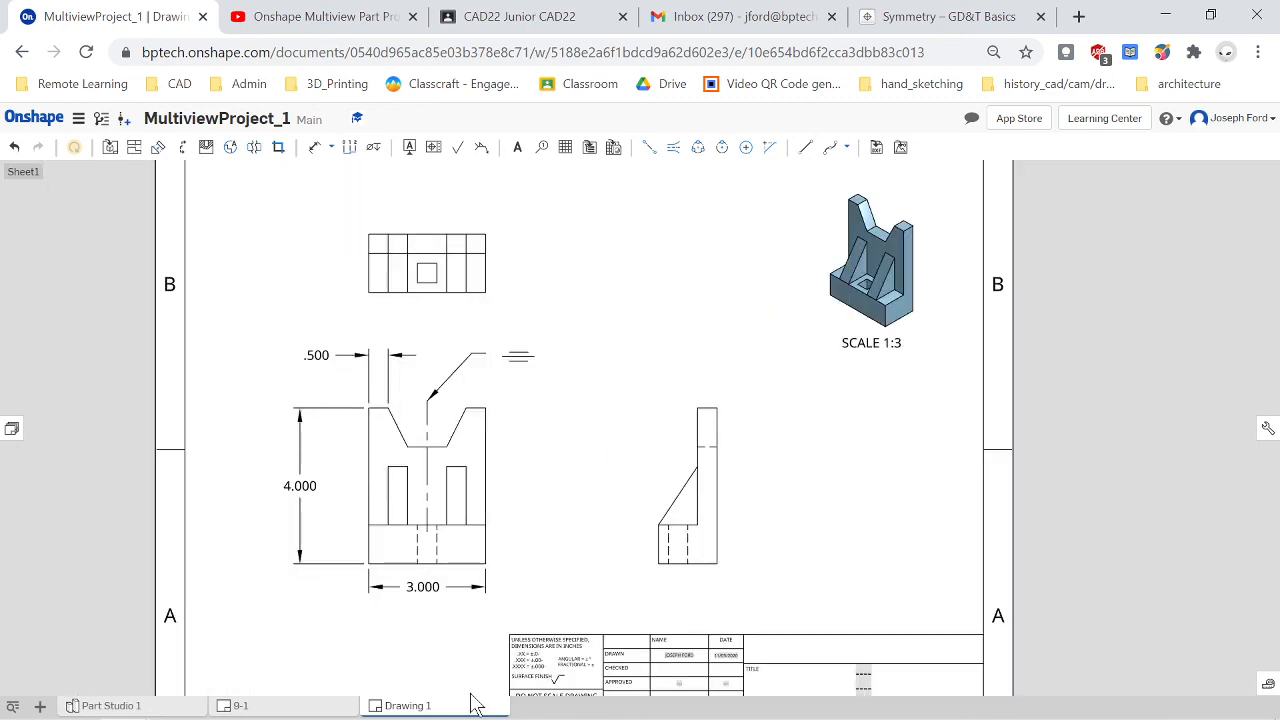
scroll(477, 705, "down", 3)
mouse_move(531, 640)
middle_mouse_down()
mouse_move(531, 491)
mouse_move(517, 491)
mouse_move(520, 535)
mouse_move(519, 515)
middle_mouse_up()
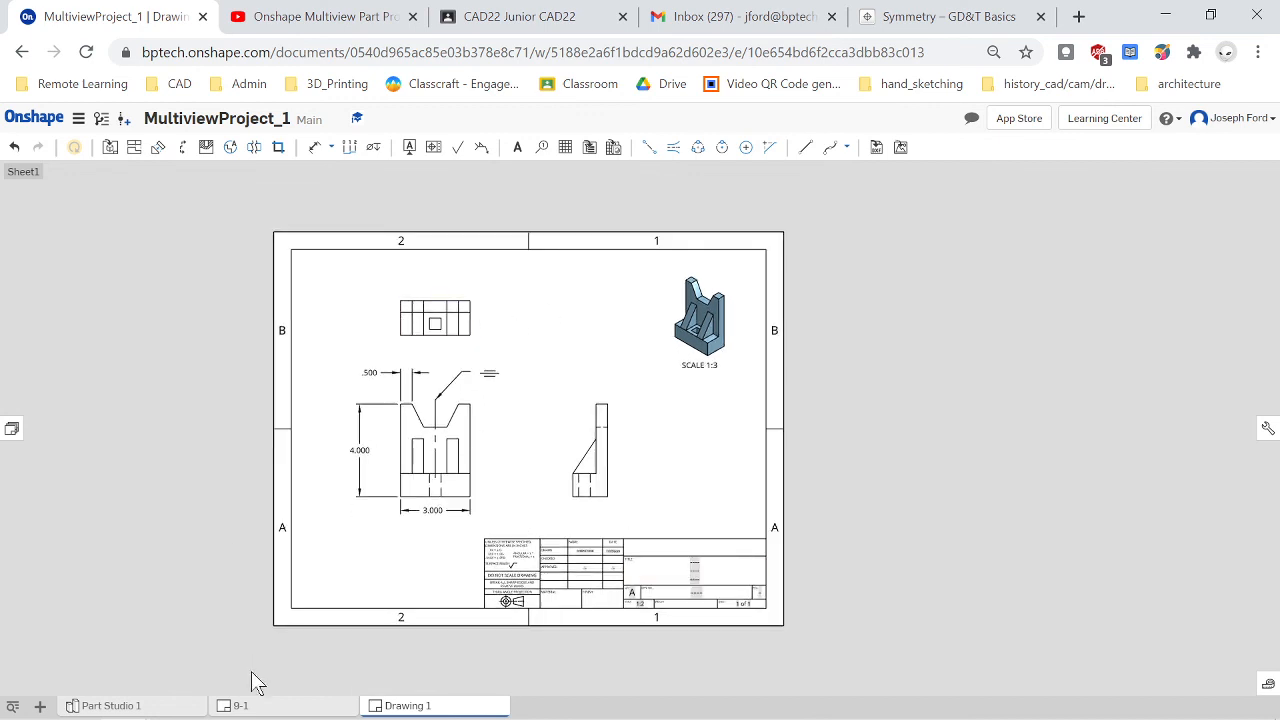
left_click(253, 708)
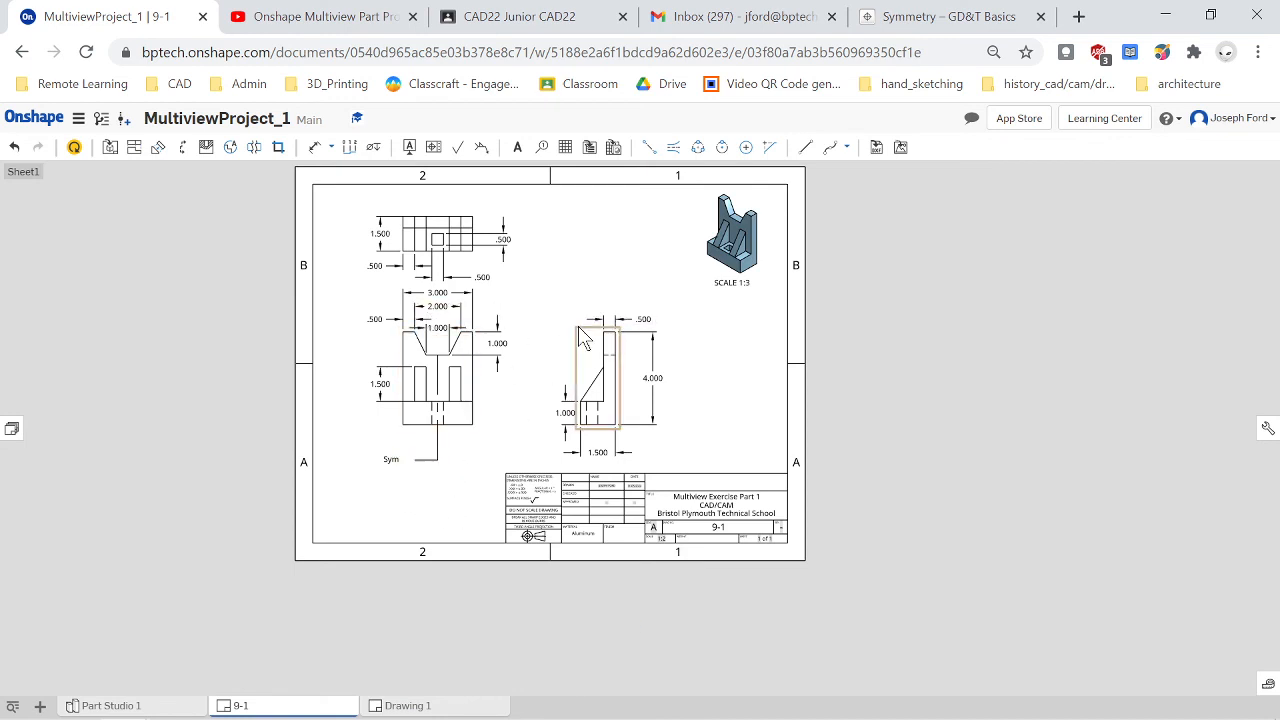
scroll(697, 473, "up", 2)
scroll(727, 510, "up", 1)
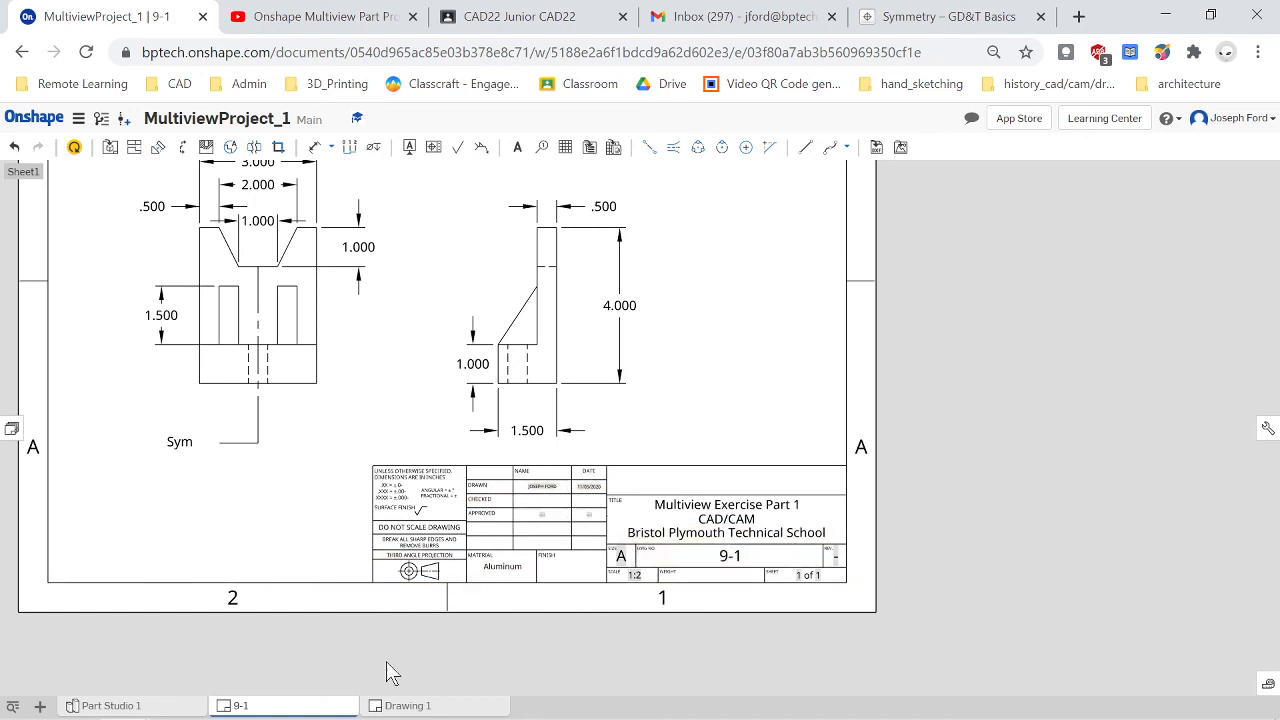
right_click(415, 708)
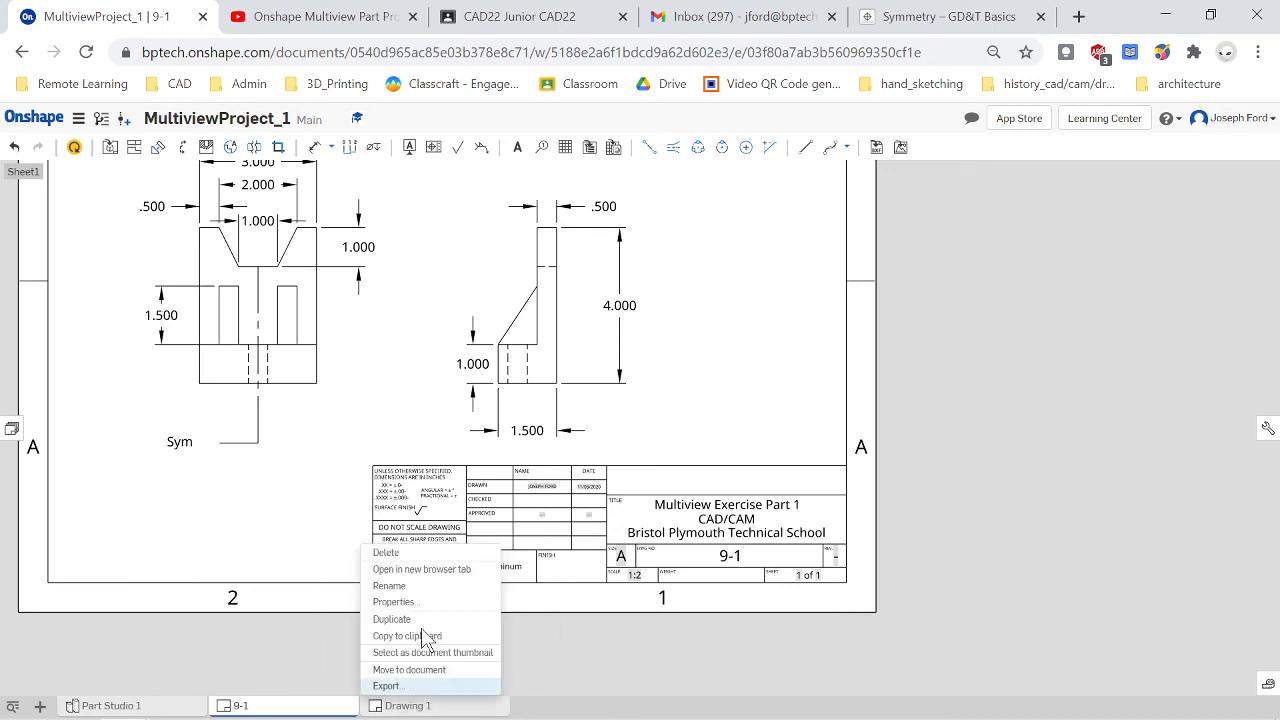
left_click(422, 556)
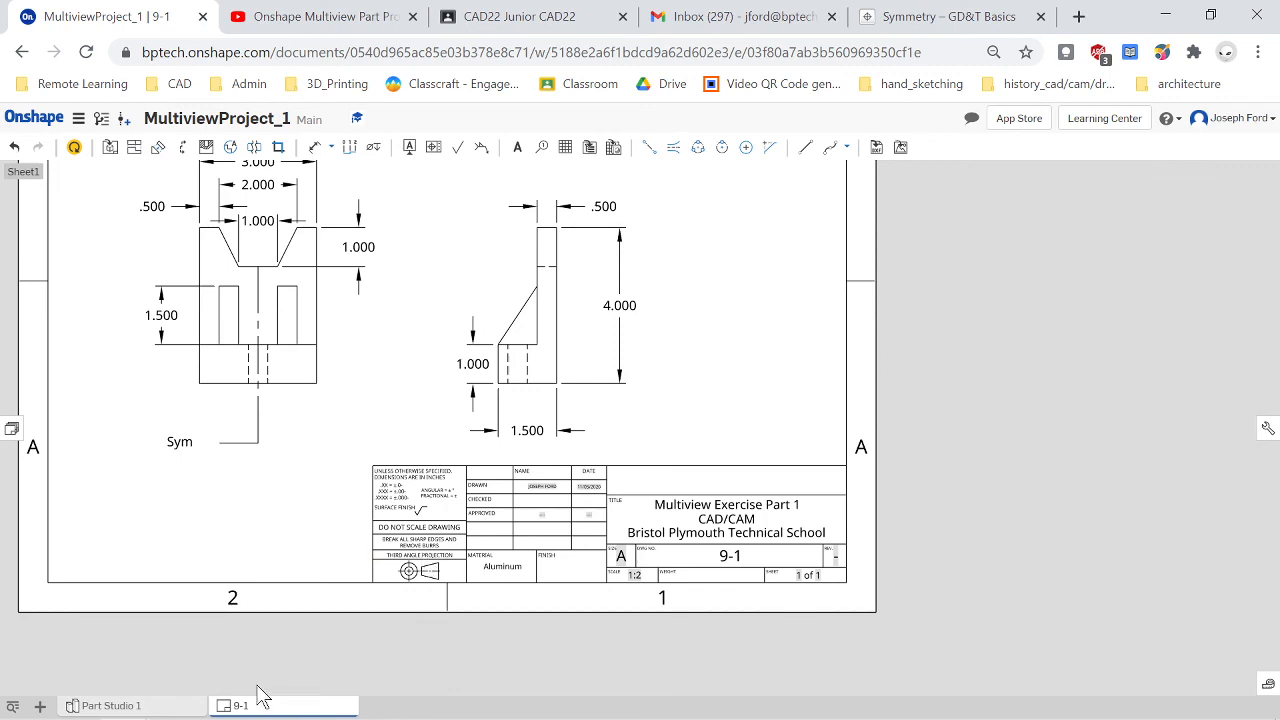
- Look over the full 9-1 sheet and the part model in Part Studio 1, and return to the 9-1 drawing
scroll(120, 257, "down", 5)
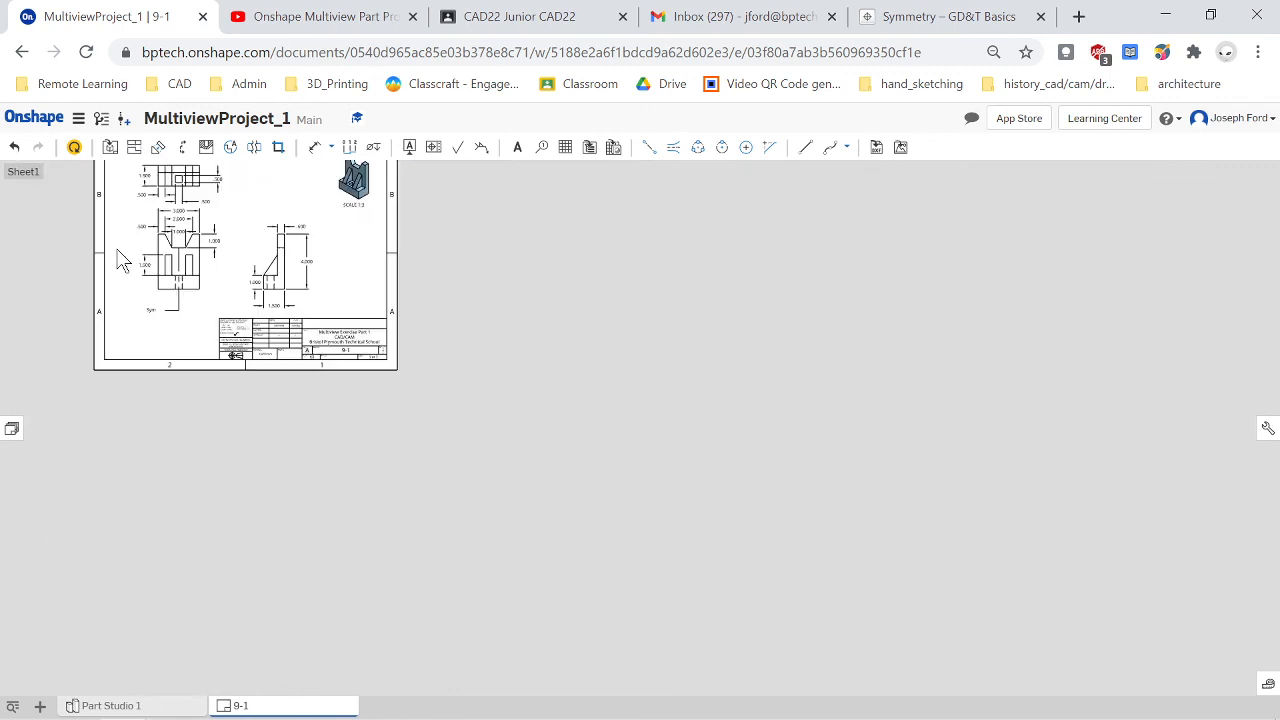
scroll(6, 251, "up", 5)
scroll(8, 253, "down", 4)
middle_click_drag(8, 253, 203, 457)
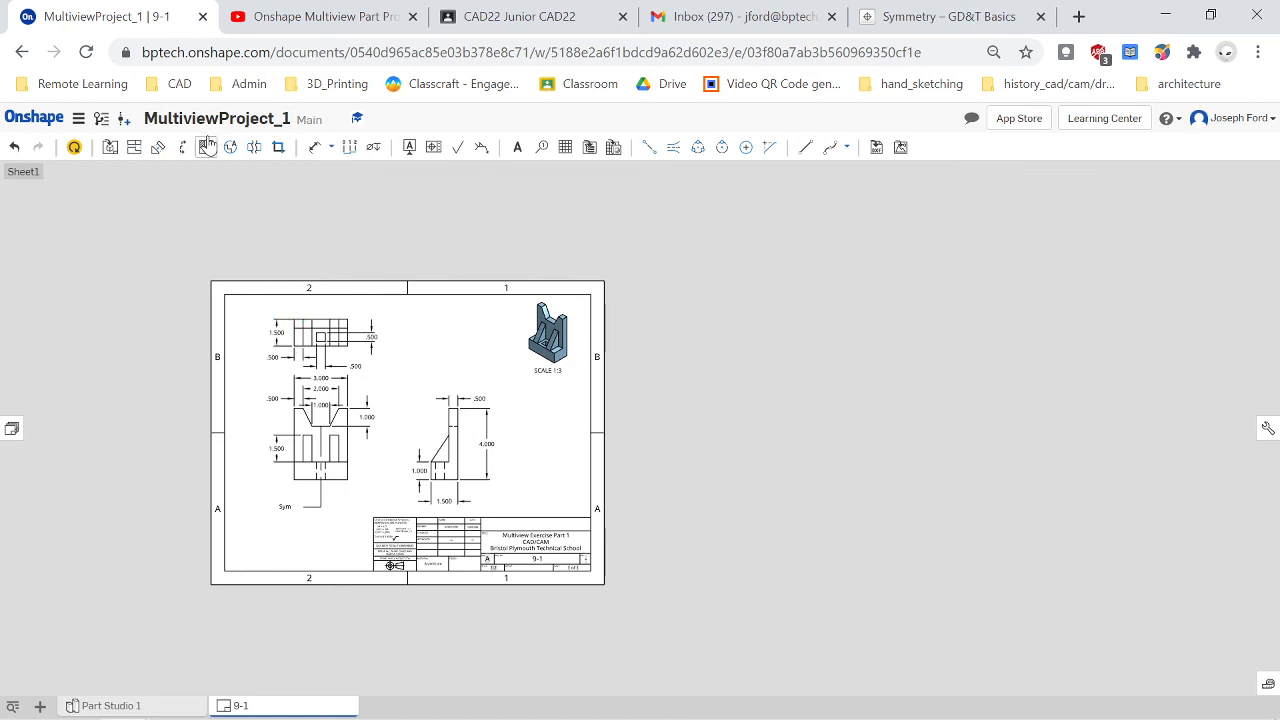
left_click(148, 710)
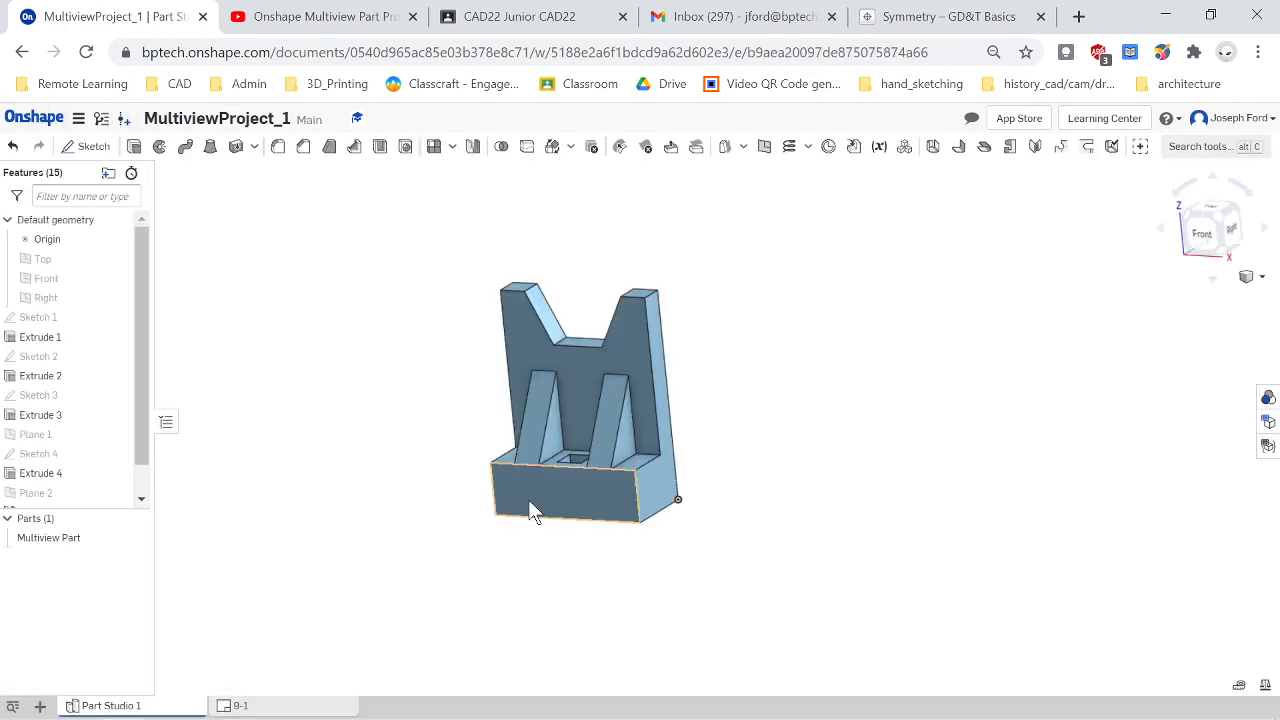
left_click(303, 706)
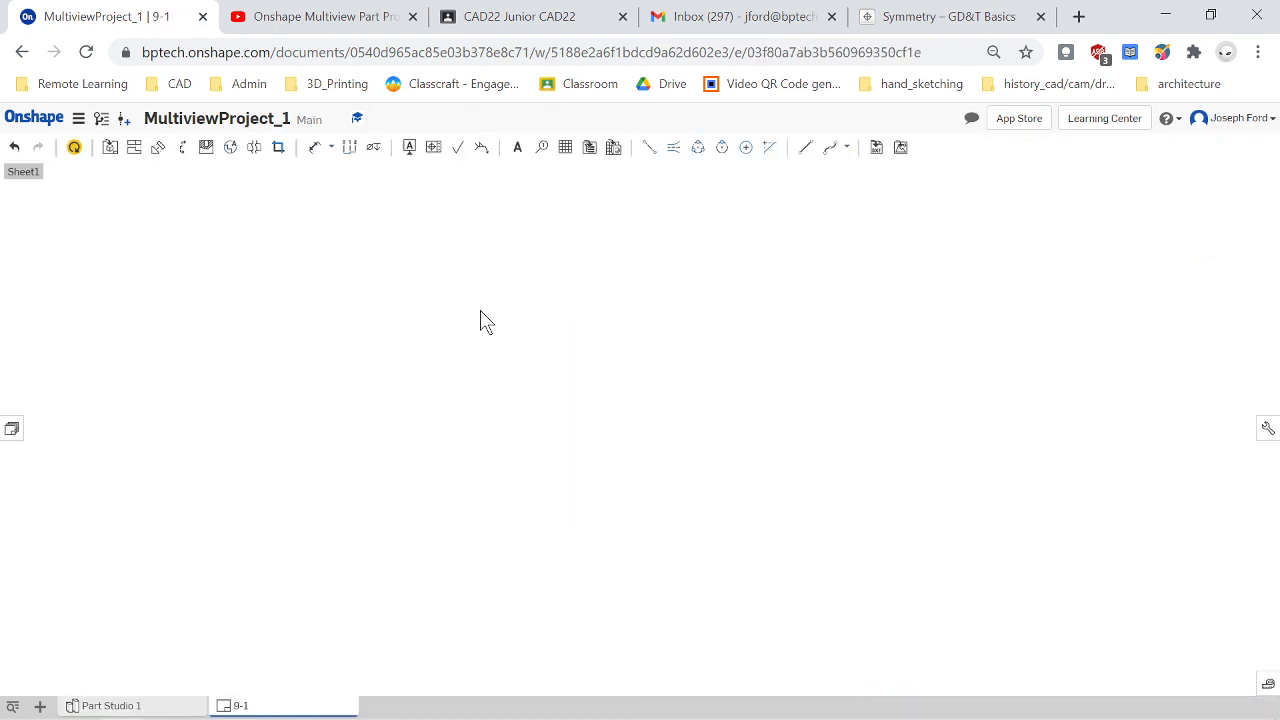